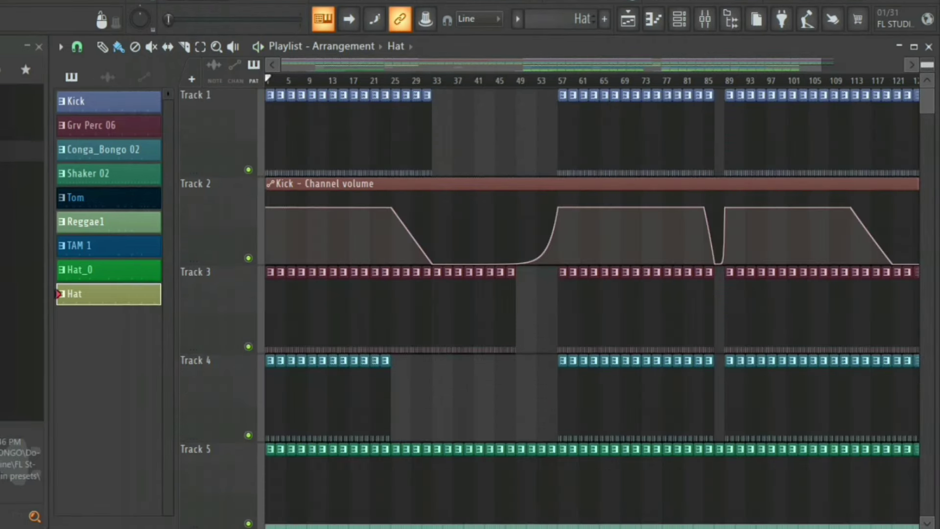
- Create a new empty pattern and place it at the start of Track 16 in the playlist
drag(927, 65, 932, 73)
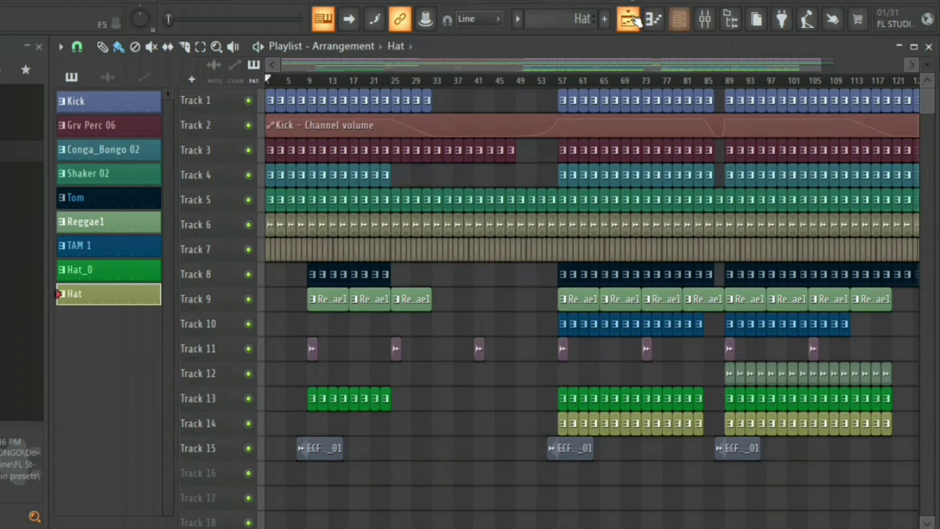
click(605, 19)
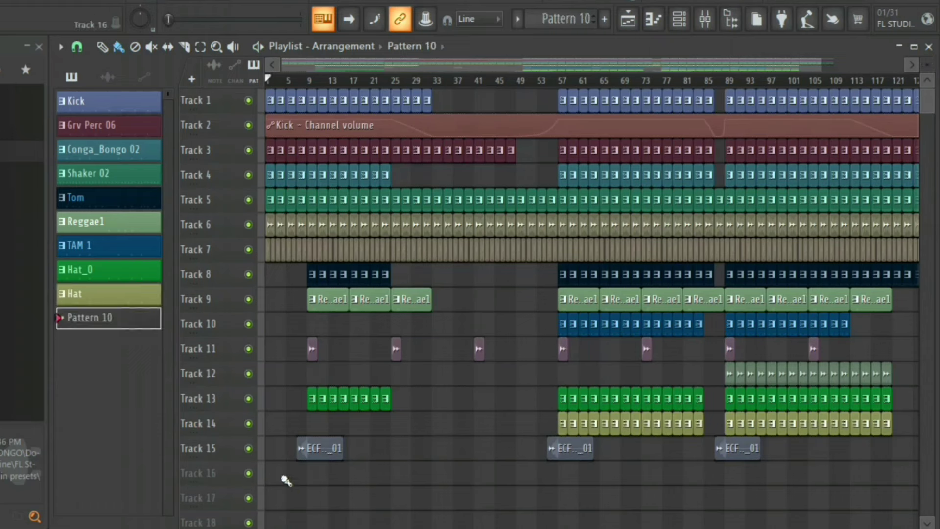
click(285, 480)
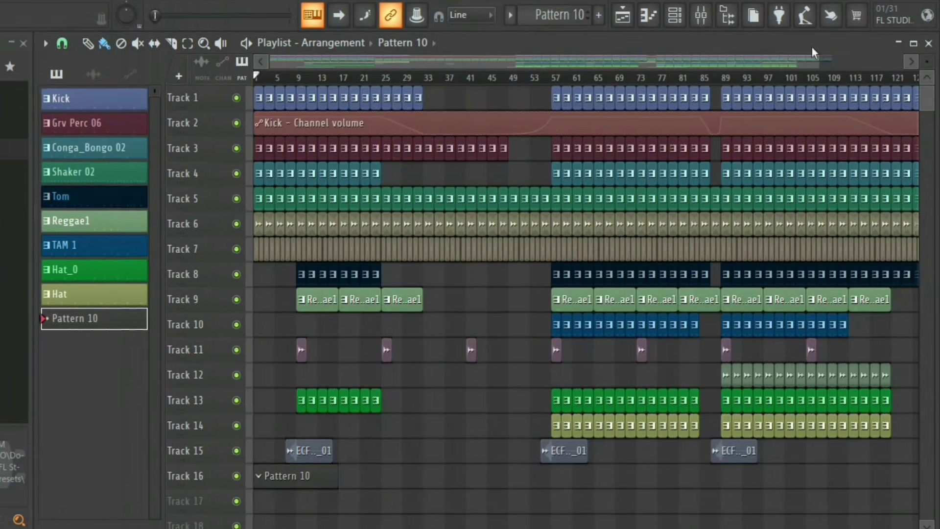
- Add a Nexus instrument channel to the new pattern
click(728, 19)
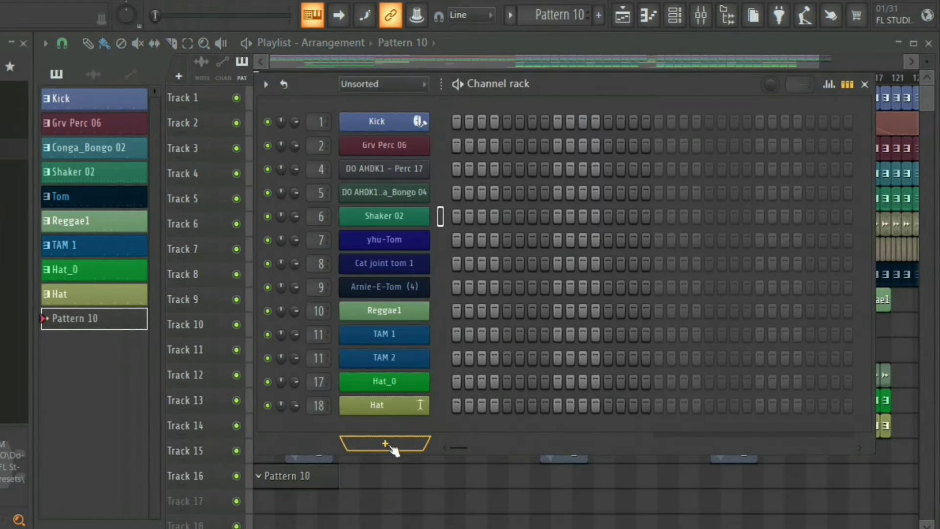
click(390, 443)
click(376, 439)
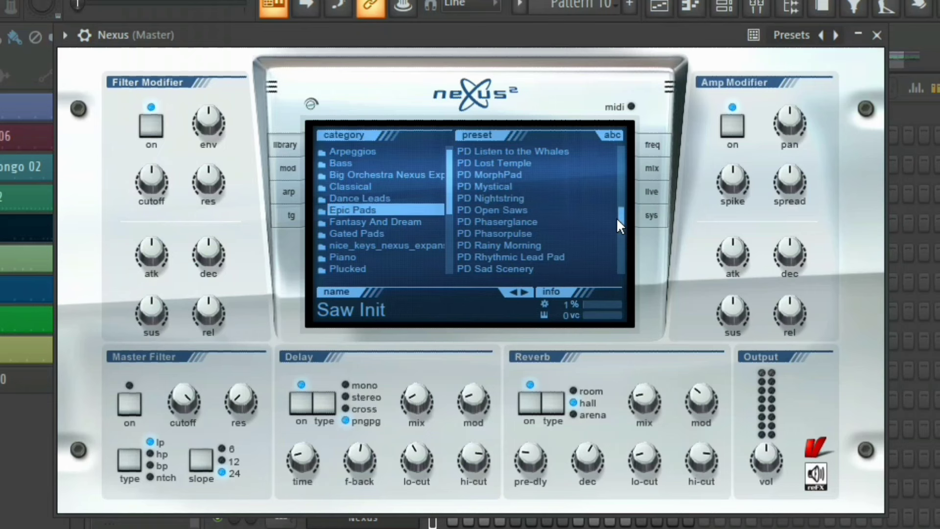
- Load the Epic Pads preset PD Rainy Morning in Nexus, switch on the master filter and lower its cutoff
mouse_move(616, 217)
mouse_down()
mouse_move(616, 160)
mouse_move(630, 222)
mouse_up()
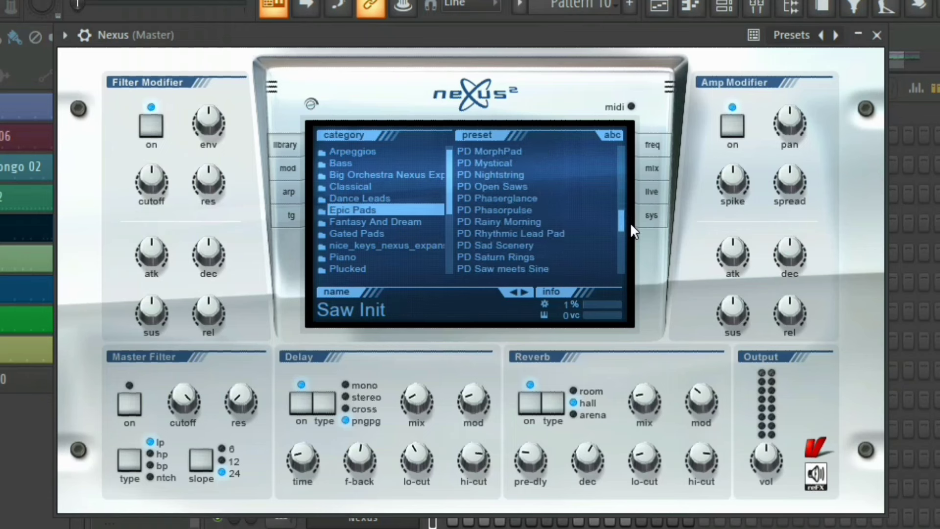
click(522, 222)
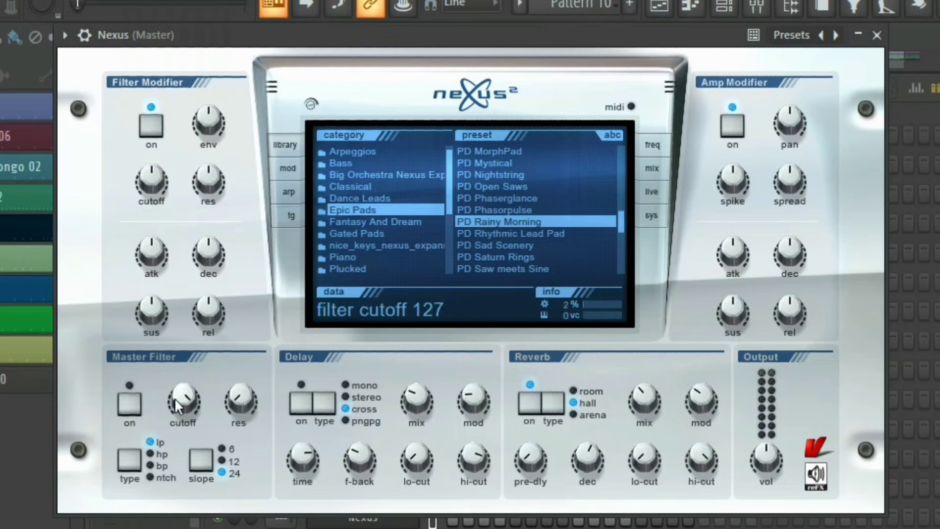
click(136, 403)
drag(184, 395, 203, 524)
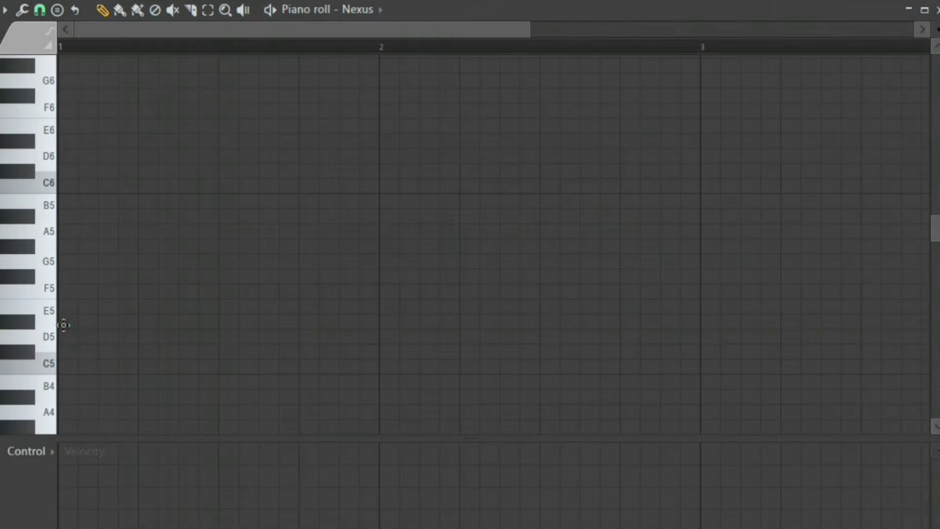
- Draw a D#5 note in the Nexus piano roll from bar 1, extend it to four bars and play it back
click(64, 323)
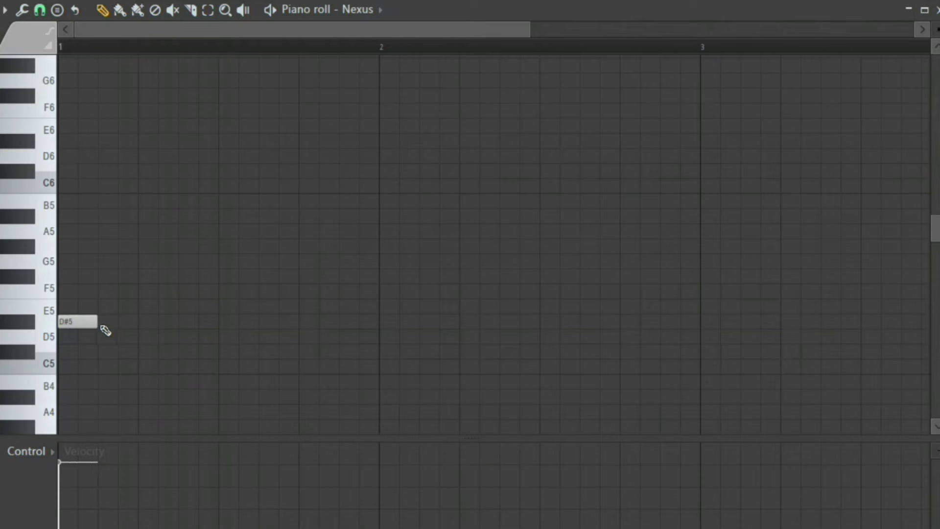
drag(686, 318, 703, 317)
drag(454, 30, 910, 61)
drag(330, 315, 612, 315)
key(space)
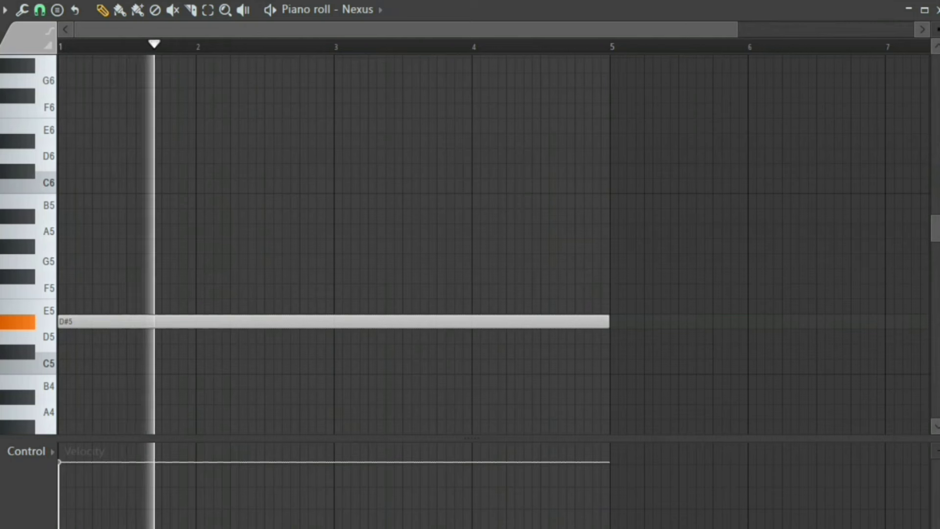
key(space)
key(space)
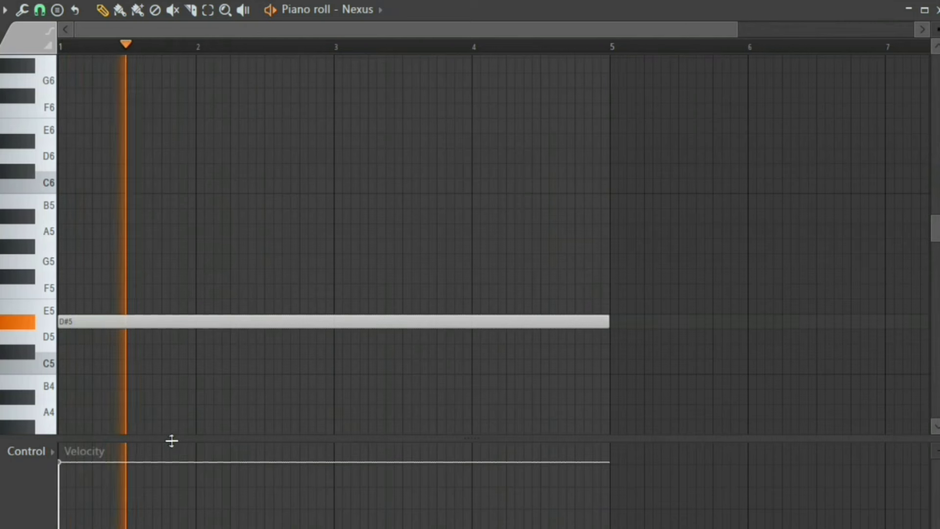
drag(170, 441, 168, 528)
key(space)
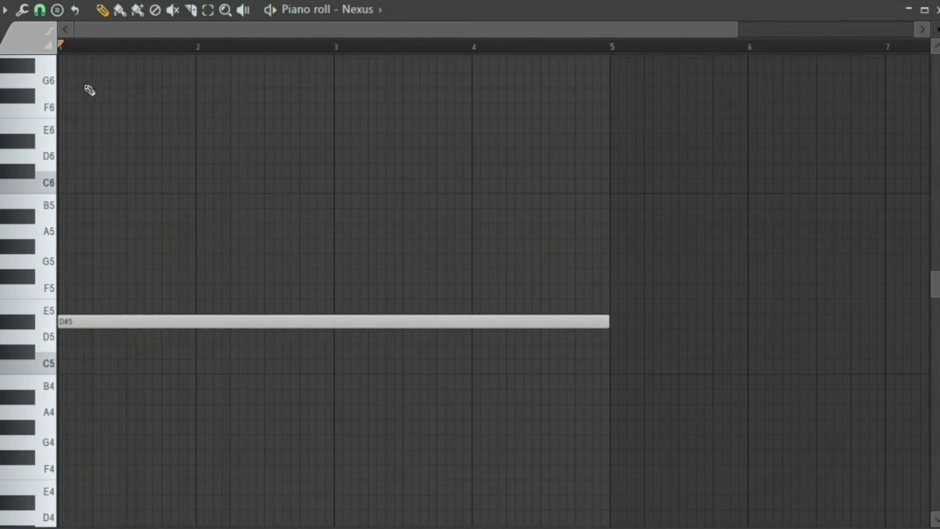
- Add four-bar A#4 and G5 notes at bar 1 around the D#5 note, auditioning the chord after each one
click(59, 398)
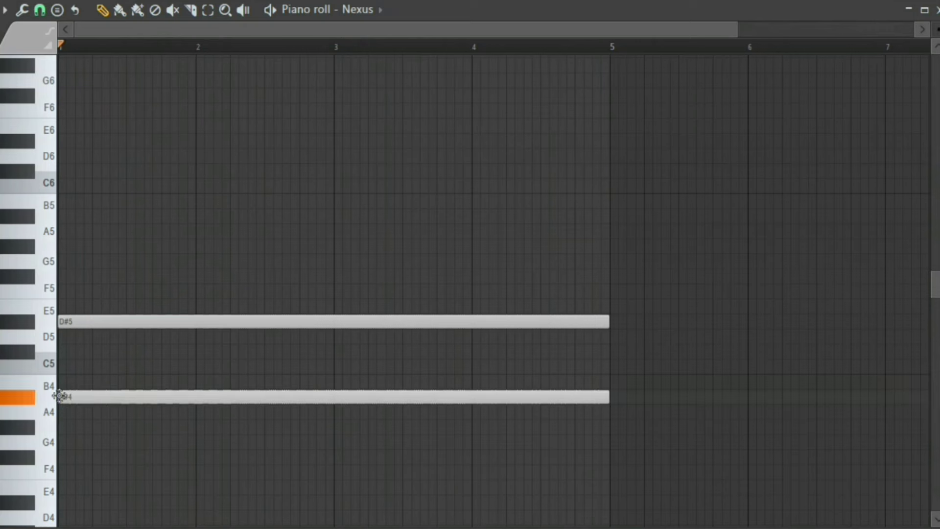
key(space)
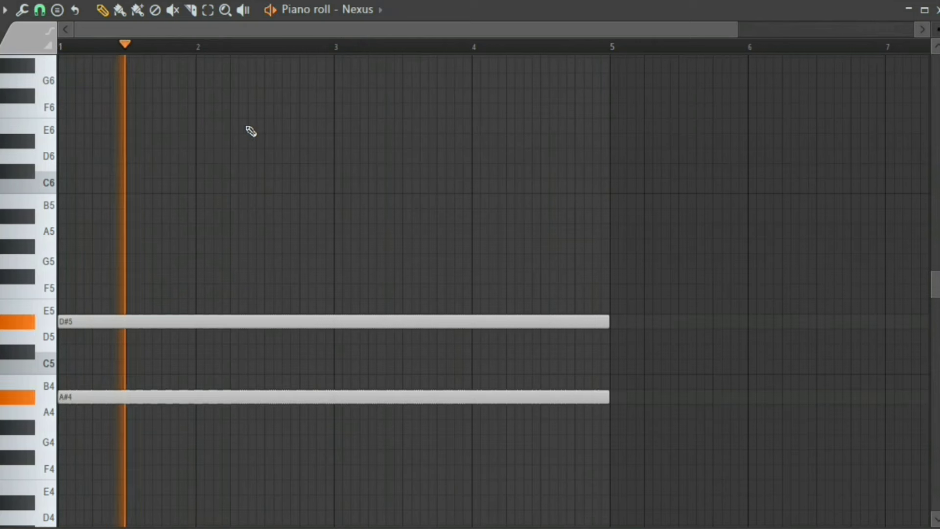
key(space)
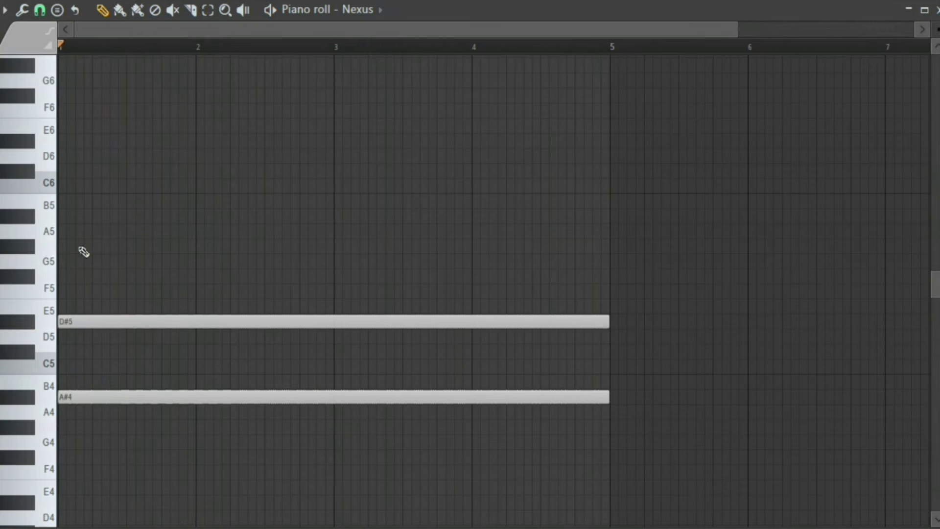
click(61, 261)
key(space)
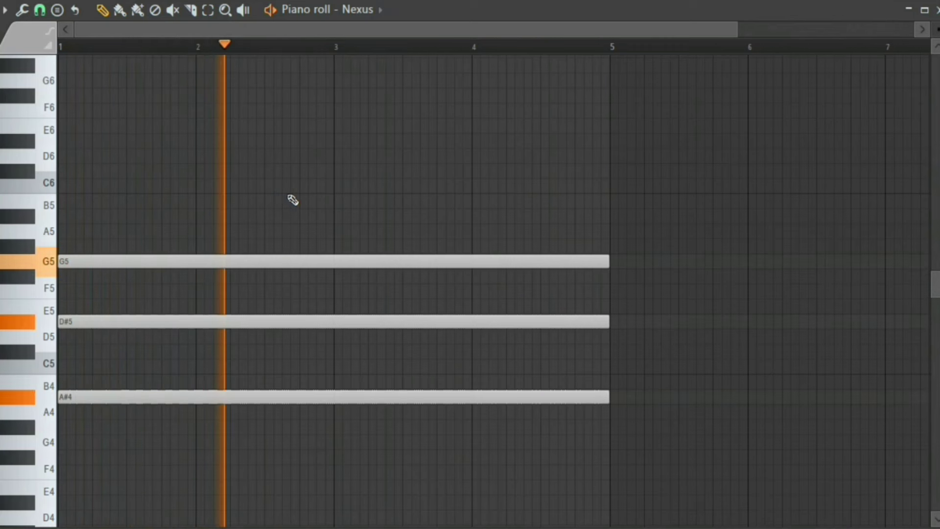
key(space)
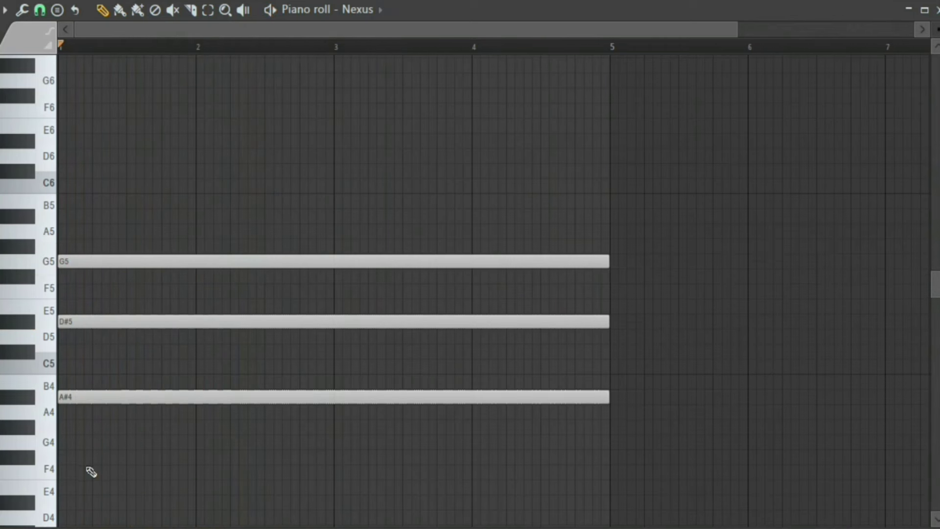
- Add a four-bar D#4 note at bar 1 beneath the chord and play it back
scroll(73, 470, down, 1)
click(69, 458)
drag(79, 458, 69, 457)
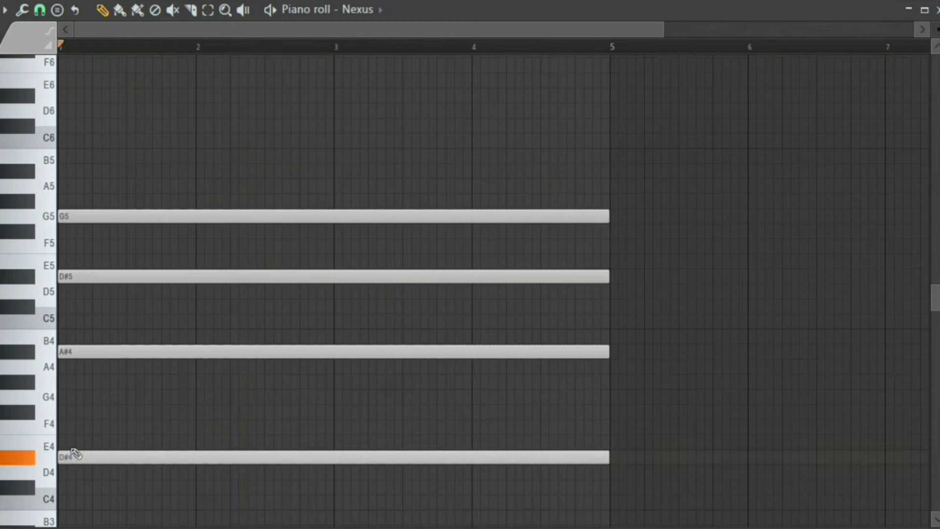
key(space)
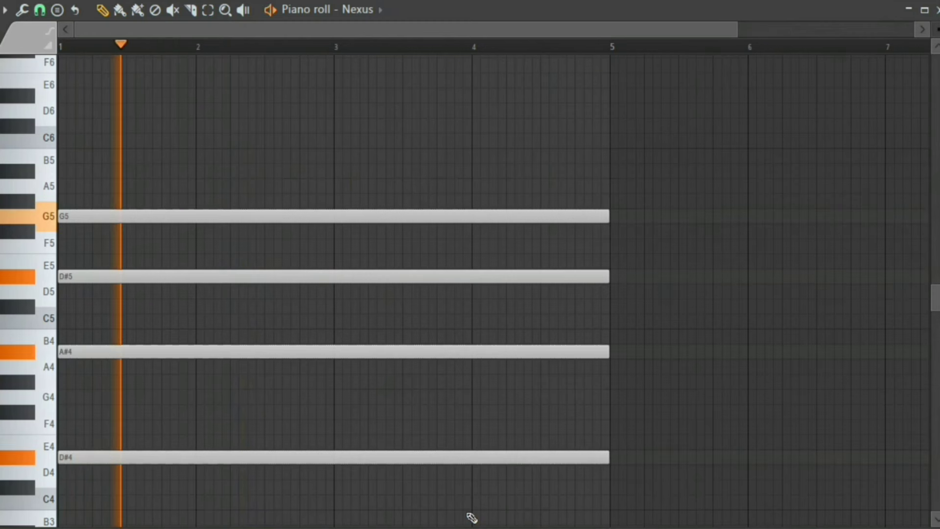
key(space)
- Select all four chord notes, stretch them to the start of bar 17 and clear the selection
scroll(475, 509, down, 1)
drag(379, 96, 481, 475)
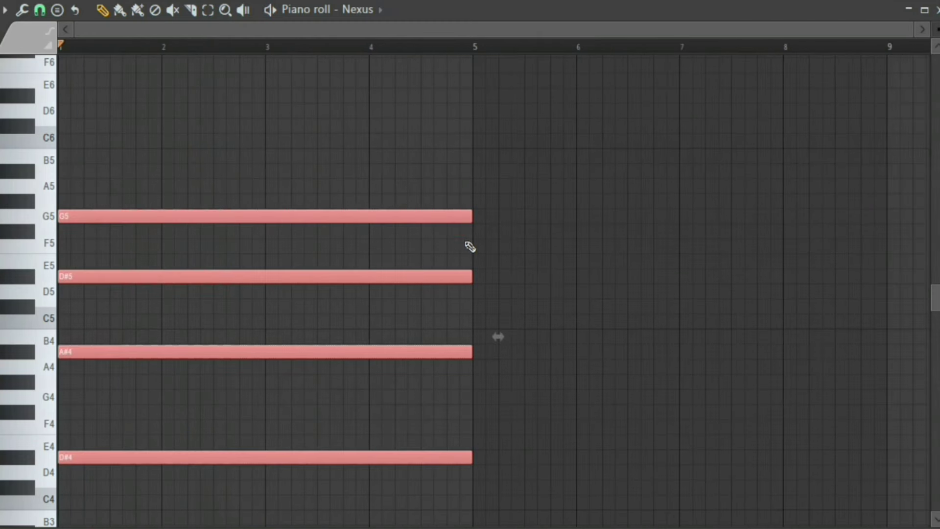
drag(498, 336, 933, 336)
drag(933, 265, 857, 257)
right_click(876, 144)
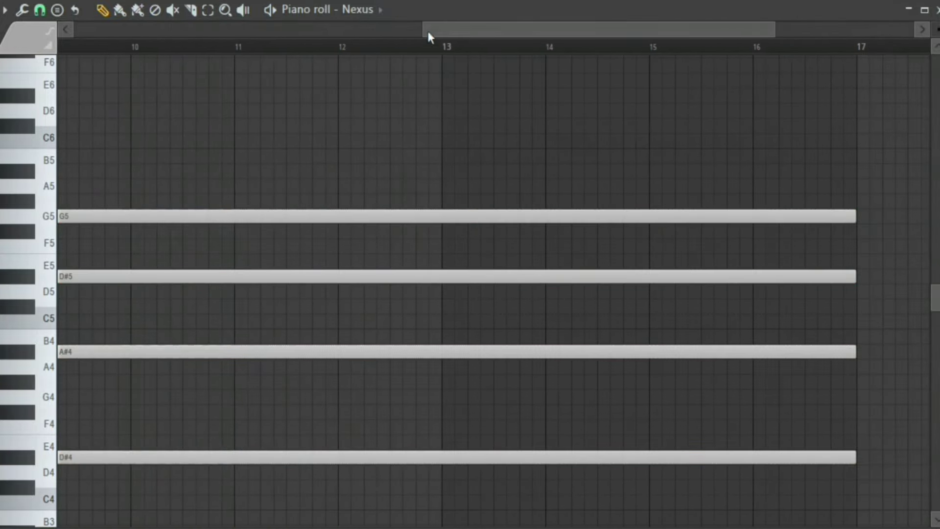
- Raise only the D#5 note one octave to D#6 and play back the chord
drag(427, 31, 73, 31)
click(271, 276)
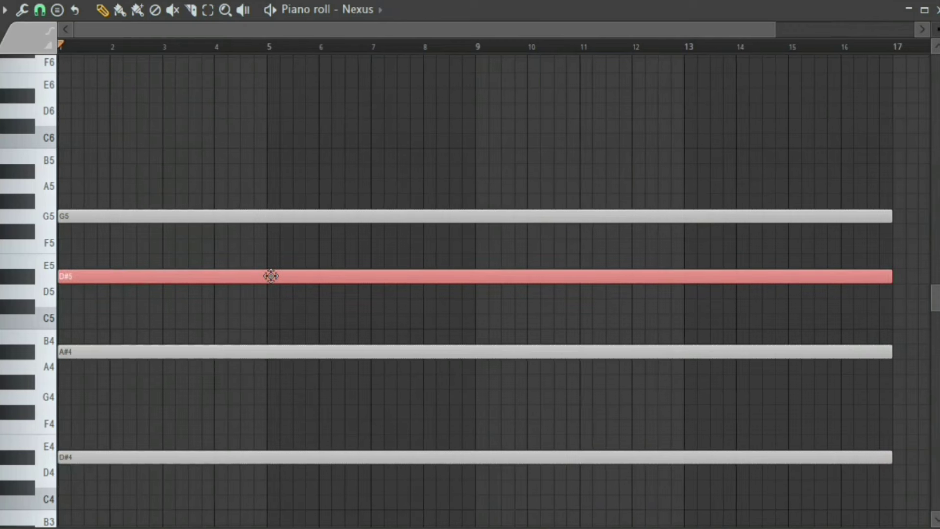
key(ctrl+Up)
key(space)
right_click(271, 277)
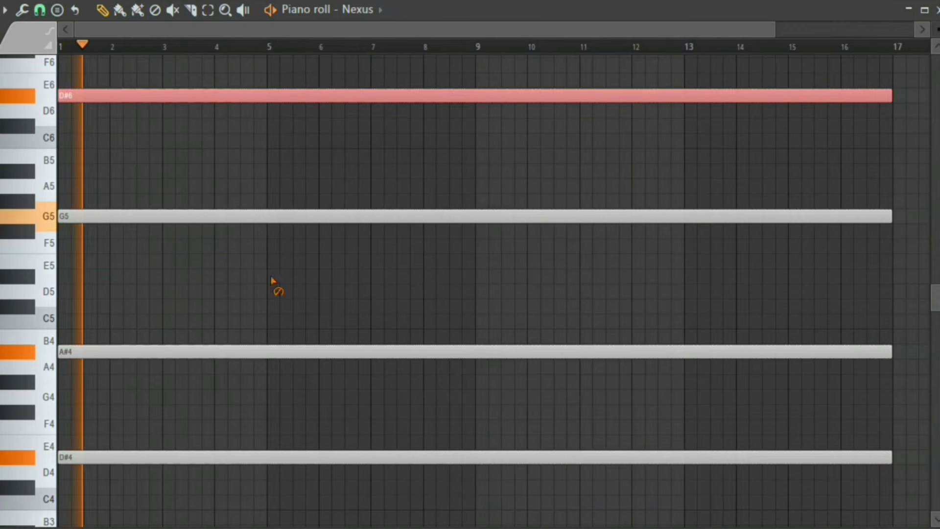
key(space)
- Transpose the whole chord up one octave and listen to it
key(space)
key(ctrl+Up)
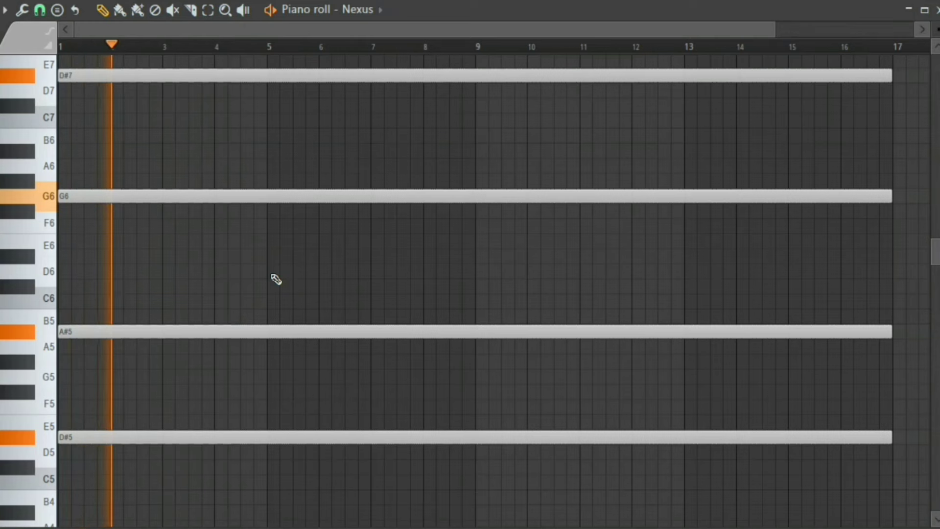
key(space)
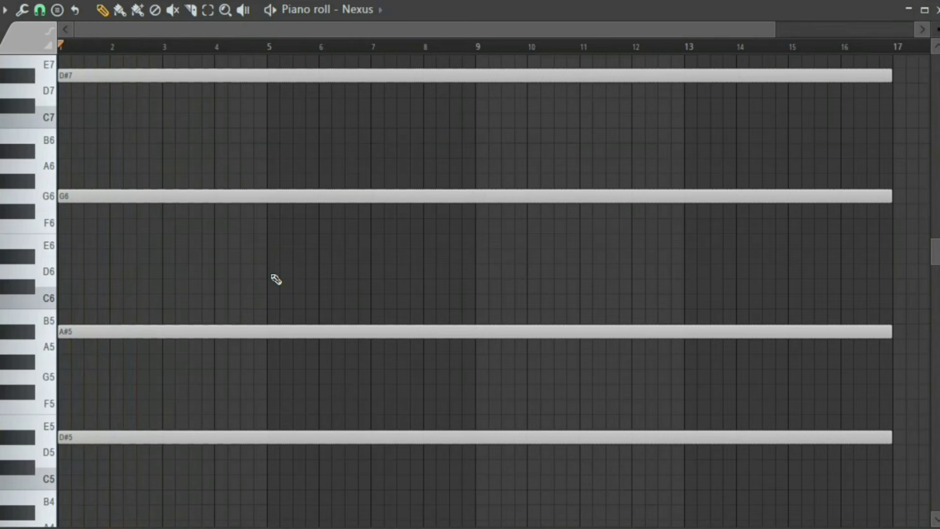
- Try the whole chord one octave lower in playback and compare it with the higher octave
key(ctrl+Down)
key(space)
key(ctrl+Up)
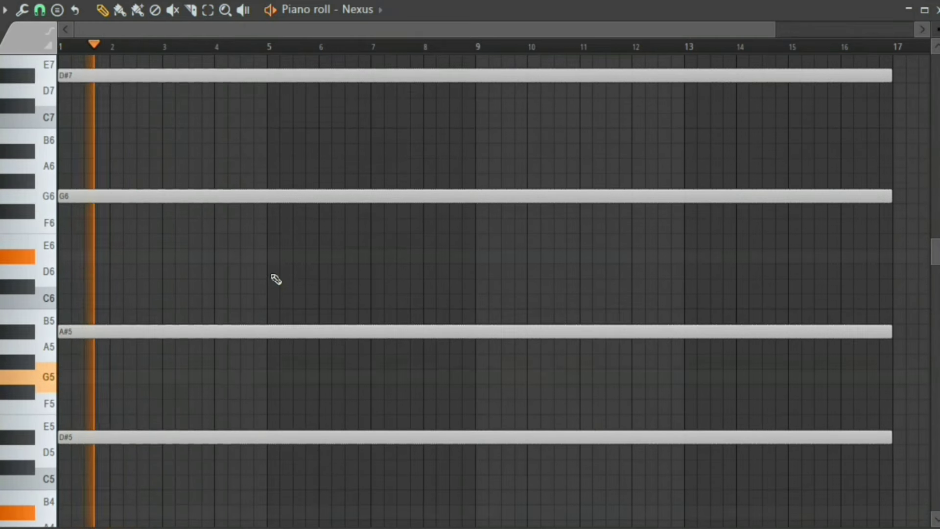
key(space)
key(space)
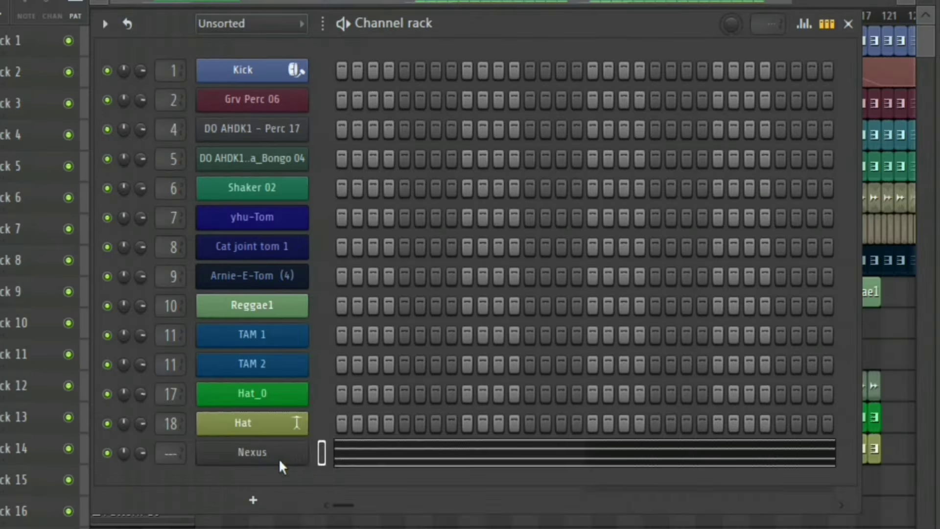
- Rename the Nexus channel to the Strings name preset and route it to free mixer track 19
right_click(278, 458)
click(375, 348)
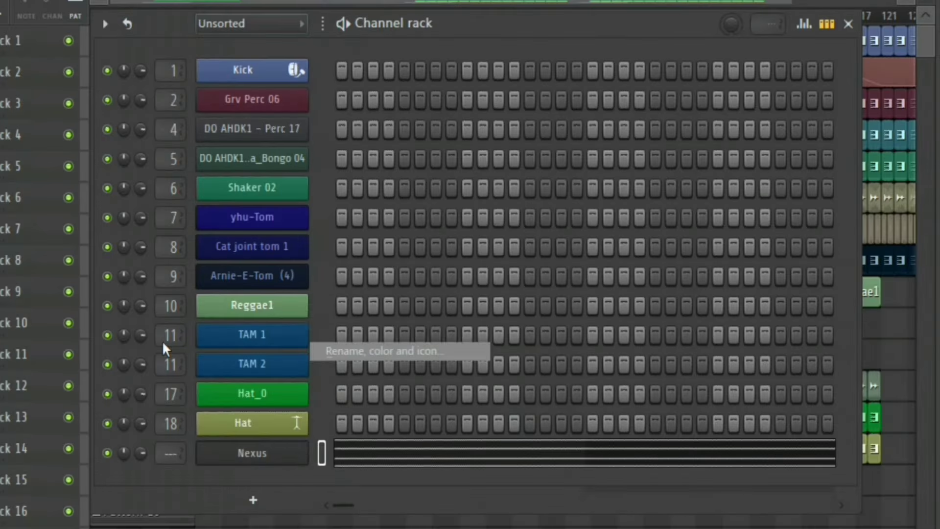
click(174, 344)
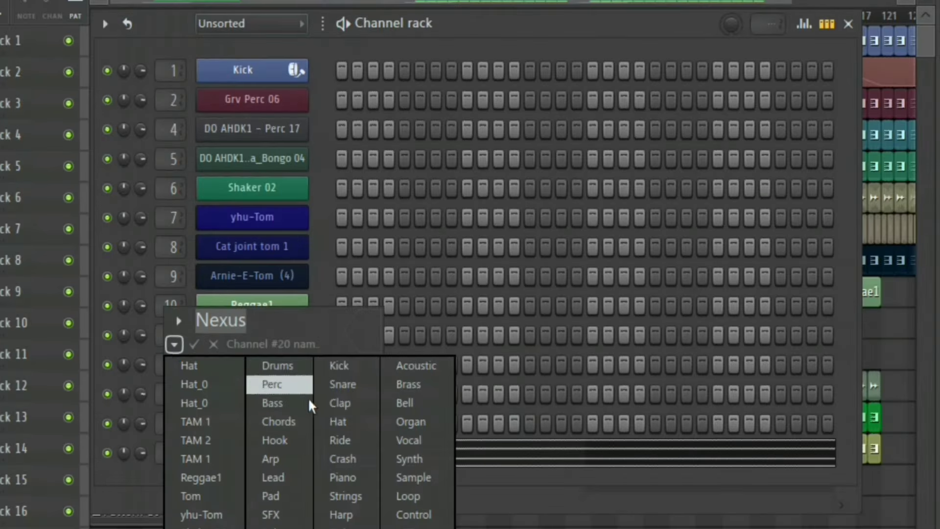
click(346, 495)
key(ctrl+l)
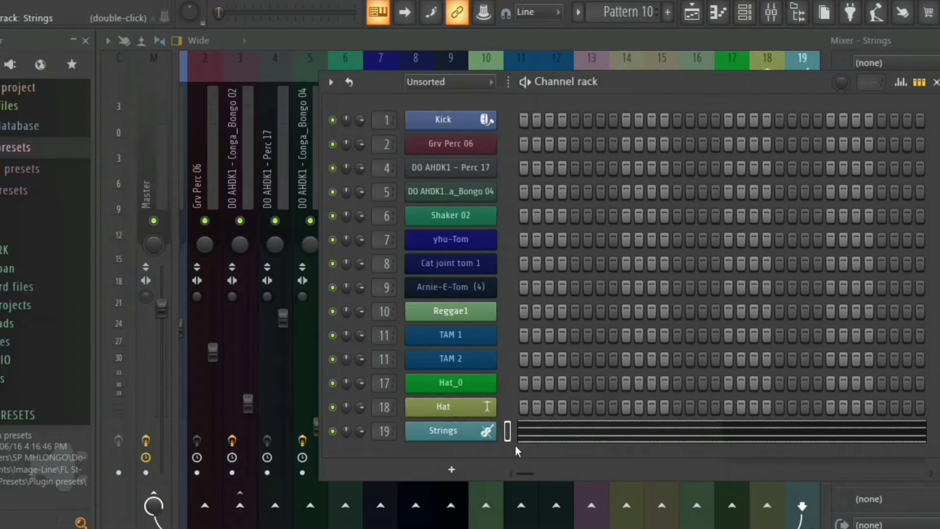
- Load Fruity Parametric EQ 2 on the Strings mixer track and cut the lows below about 200 Hz with band 1
key(F6)
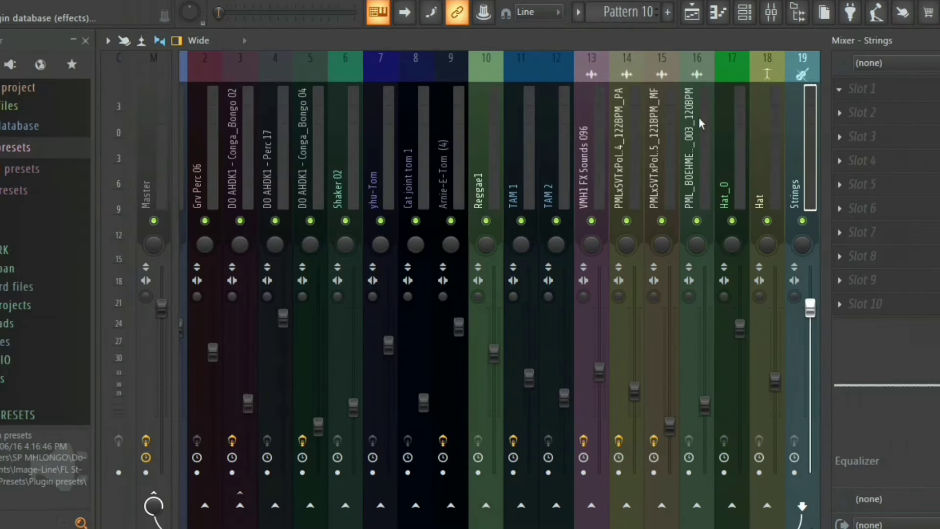
key(F8)
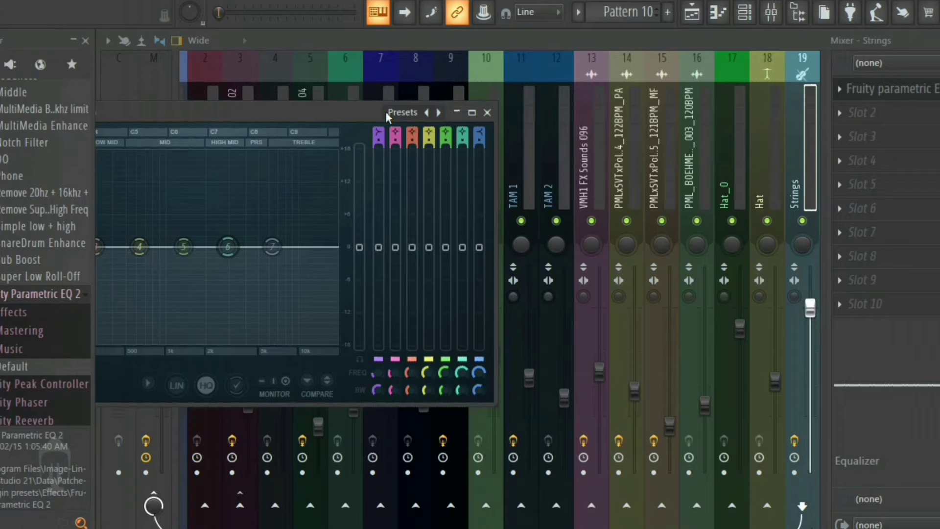
drag(386, 116, 610, 77)
drag(212, 217, 273, 316)
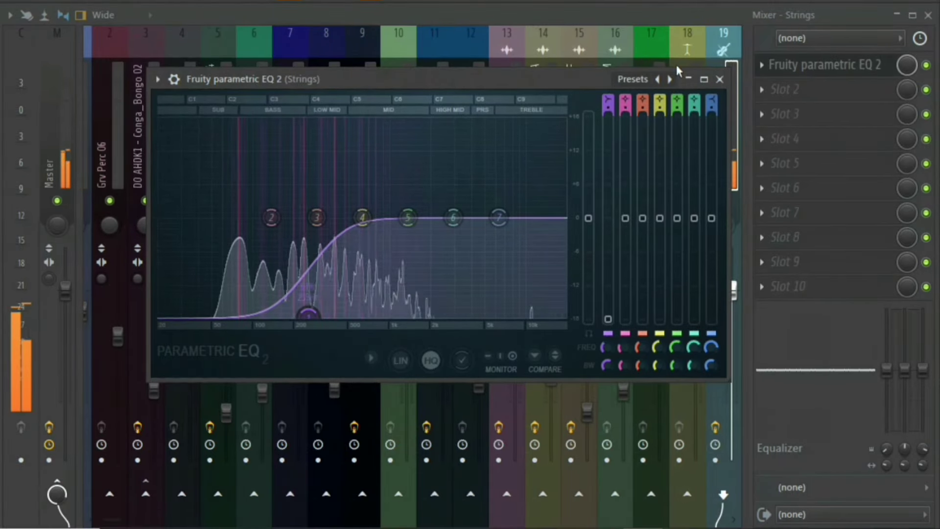
- Load LuxeVerb in slot 5 of the Strings mixer track, choose another factory preset and lower the reverb decay to 1.960
click(809, 163)
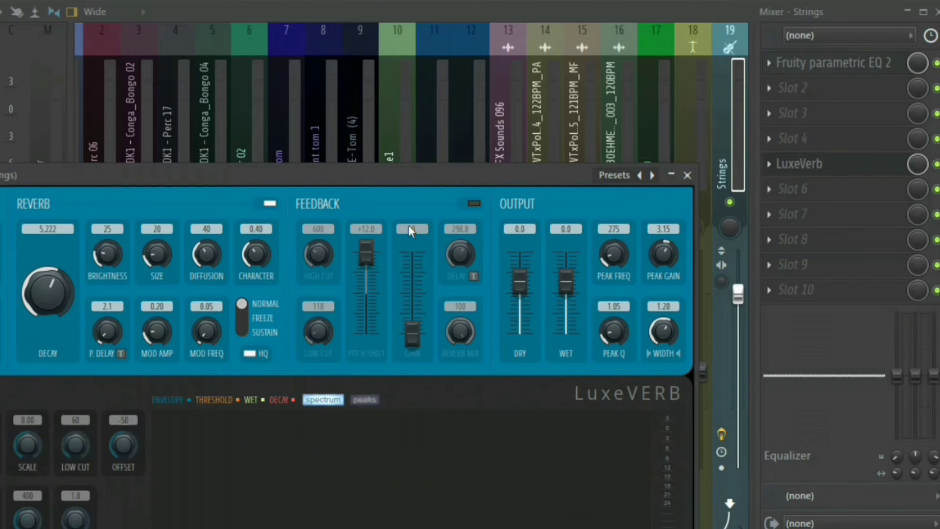
drag(338, 178, 464, 87)
click(662, 314)
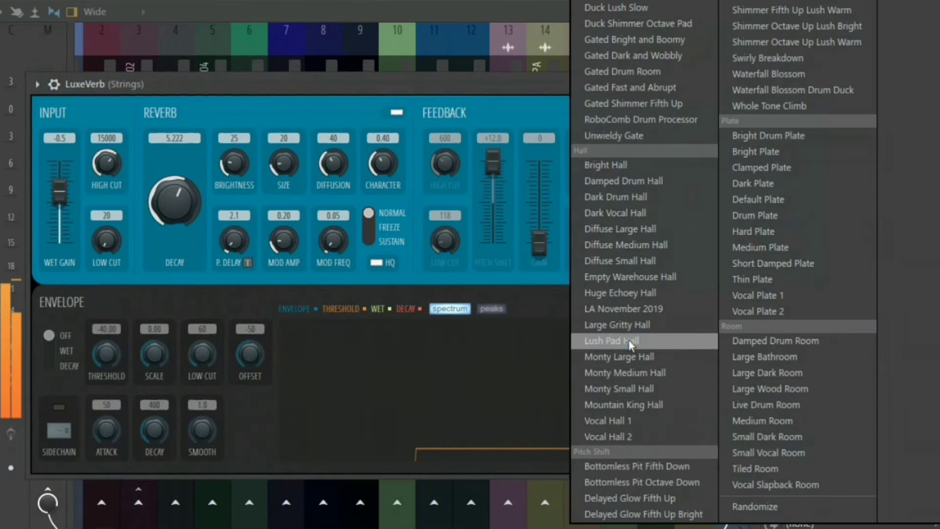
click(745, 200)
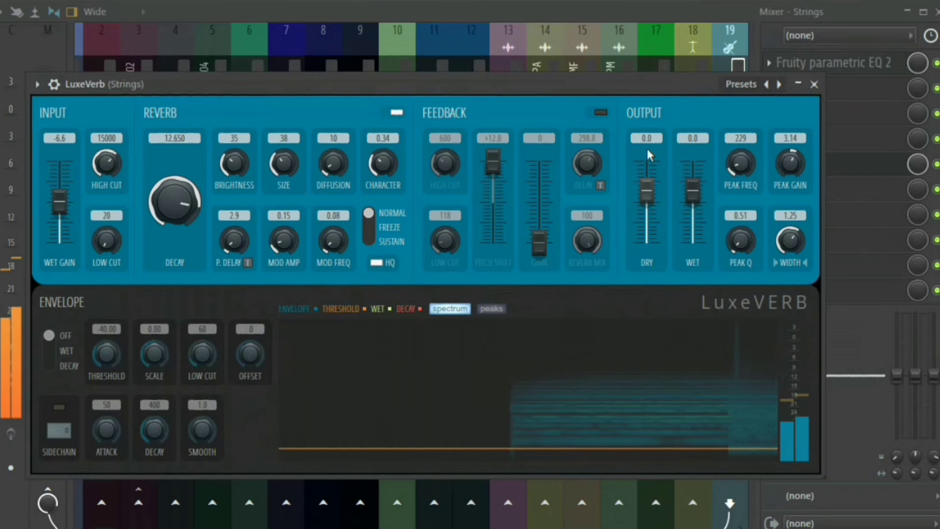
drag(170, 194, 170, 249)
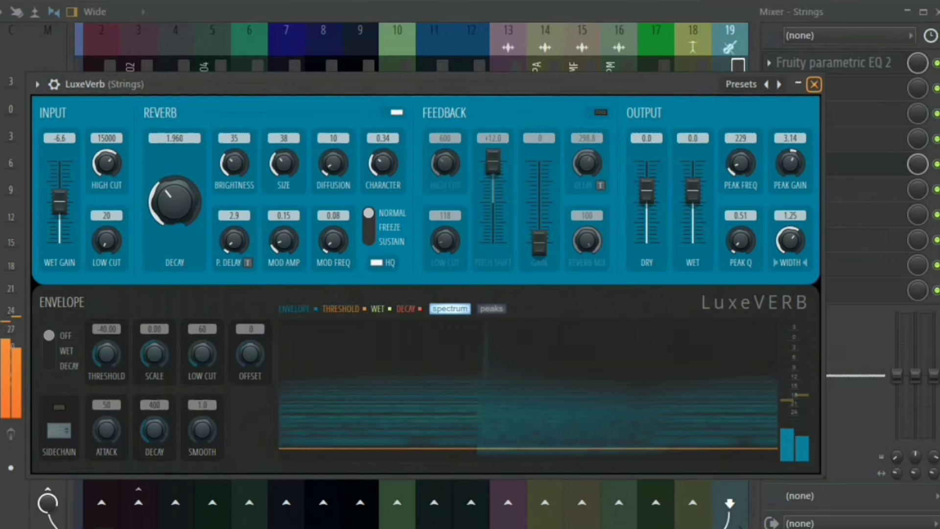
click(814, 84)
- Rename Pattern 10 as Strings and quick-render it as an audio clip
key(F9)
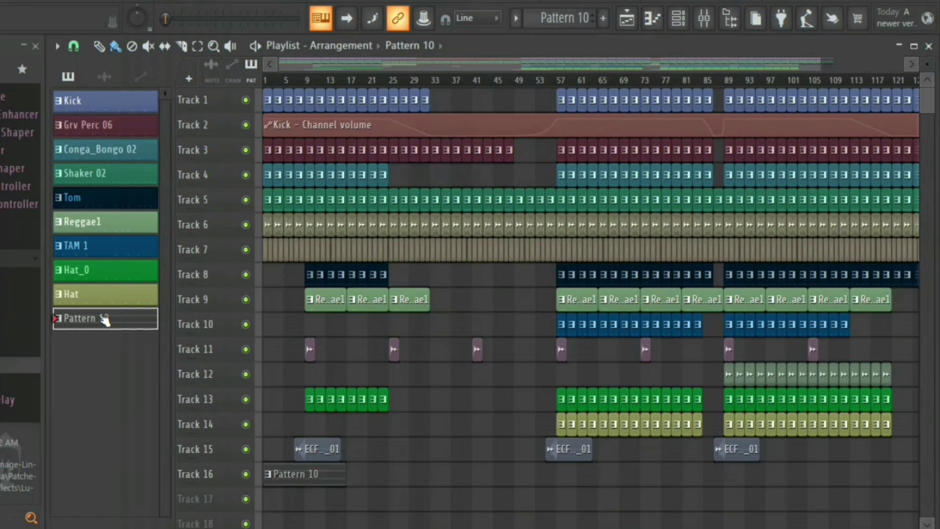
right_click(101, 317)
click(140, 287)
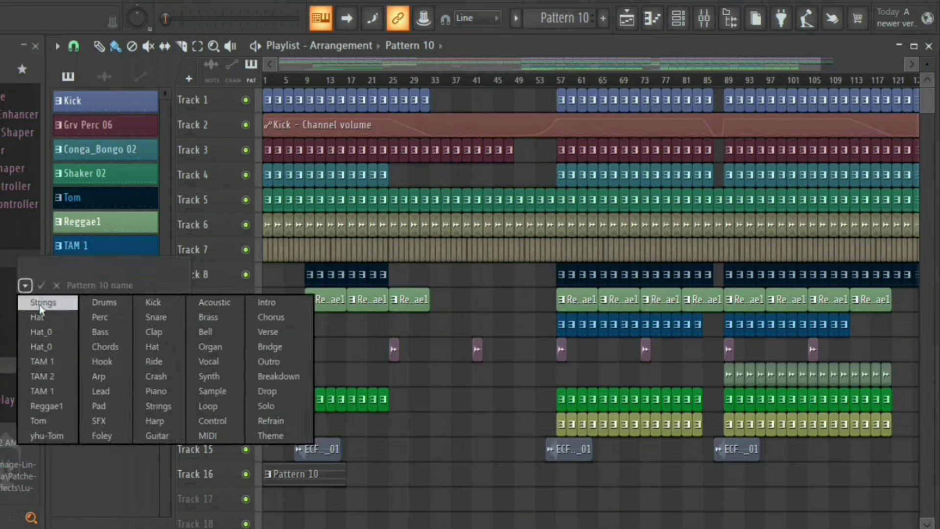
click(39, 304)
right_click(91, 321)
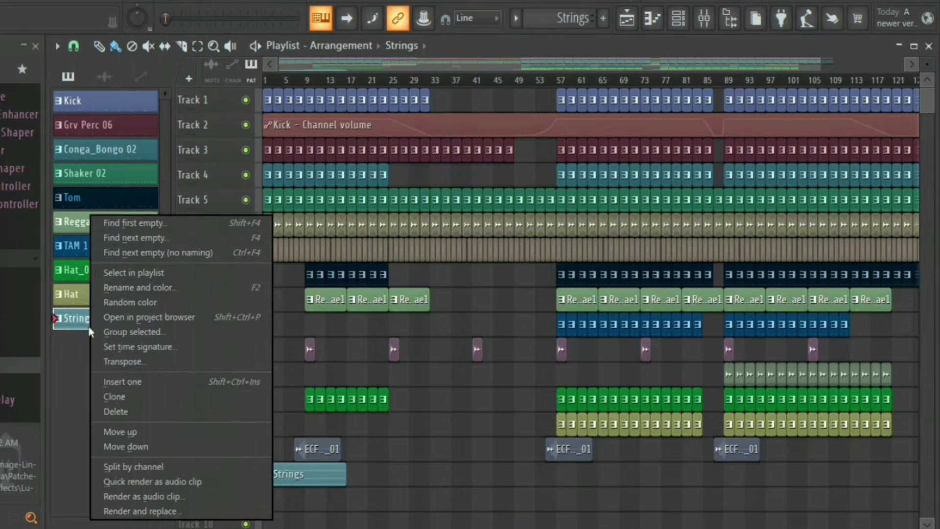
click(157, 481)
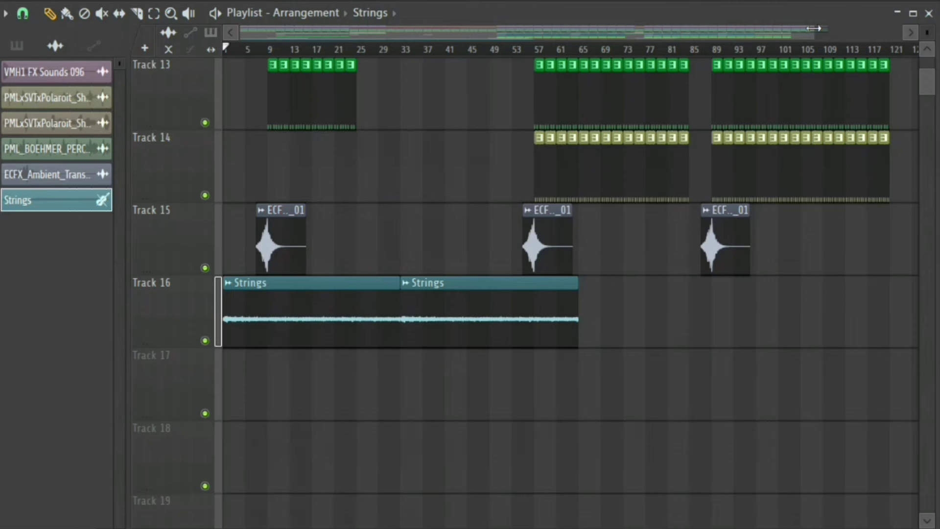
- Duplicate the Strings audio clip on Track 16 twice more so the clips run to bar 129, and stop playback
drag(814, 29, 938, 62)
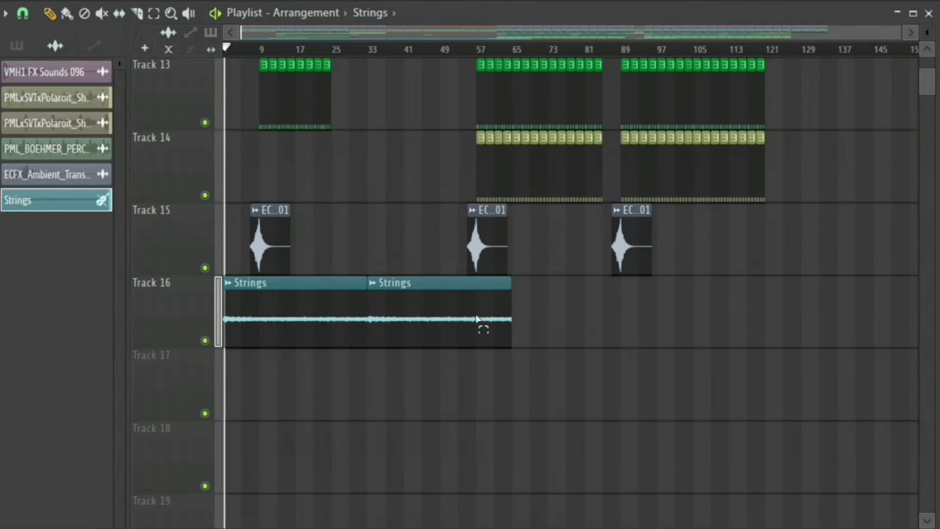
drag(479, 323, 535, 336)
key(ctrl+b)
key(ctrl+b)
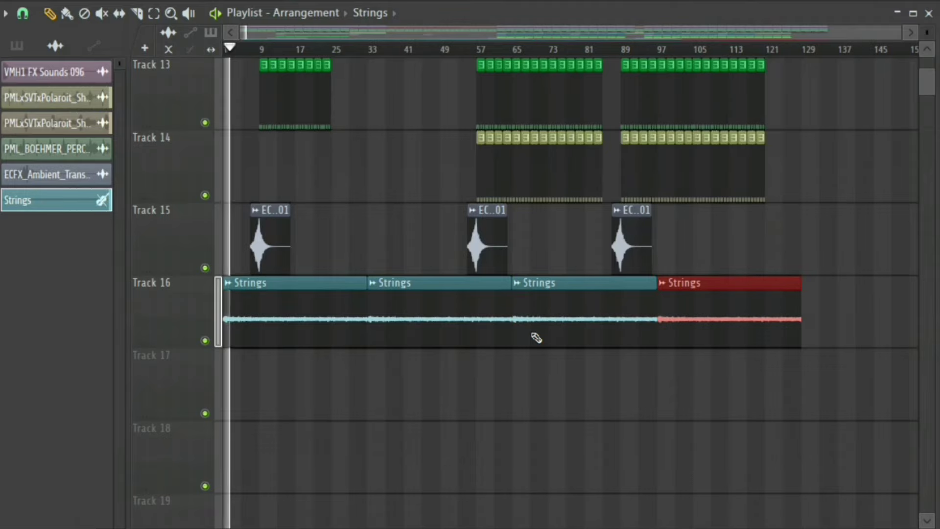
key(ctrl+d)
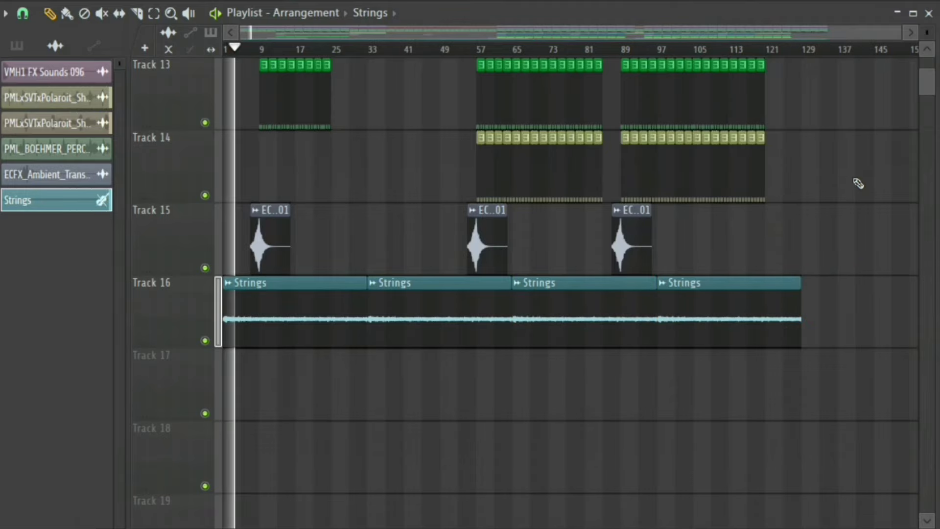
scroll(858, 180, up, 2)
scroll(854, 147, up, 4)
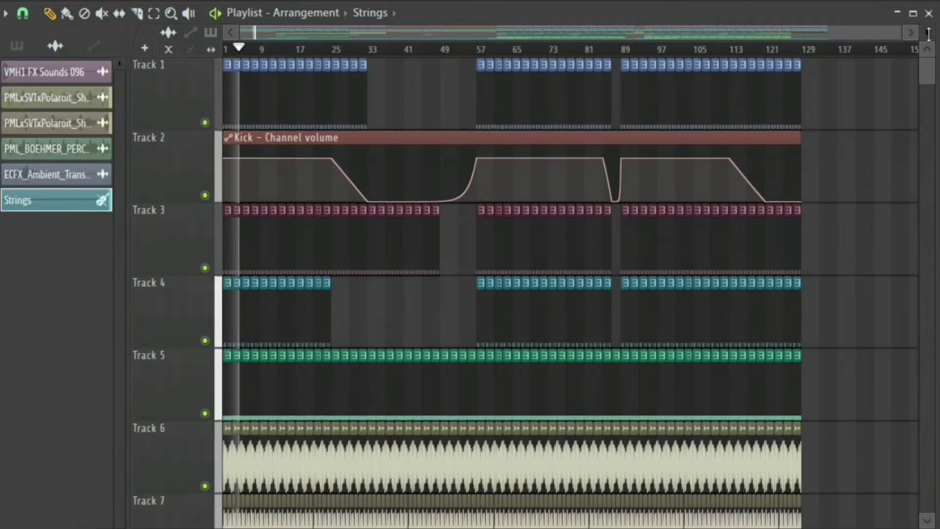
drag(927, 33, 927, 64)
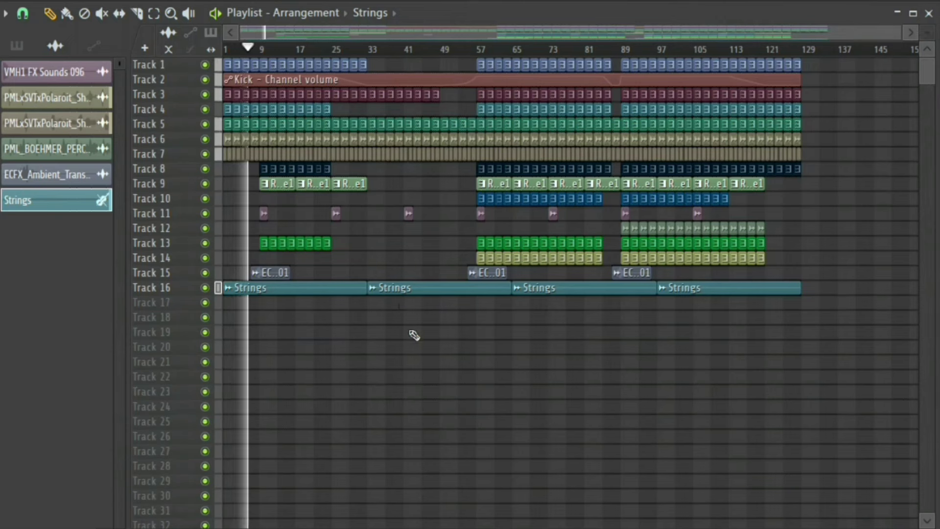
key(space)
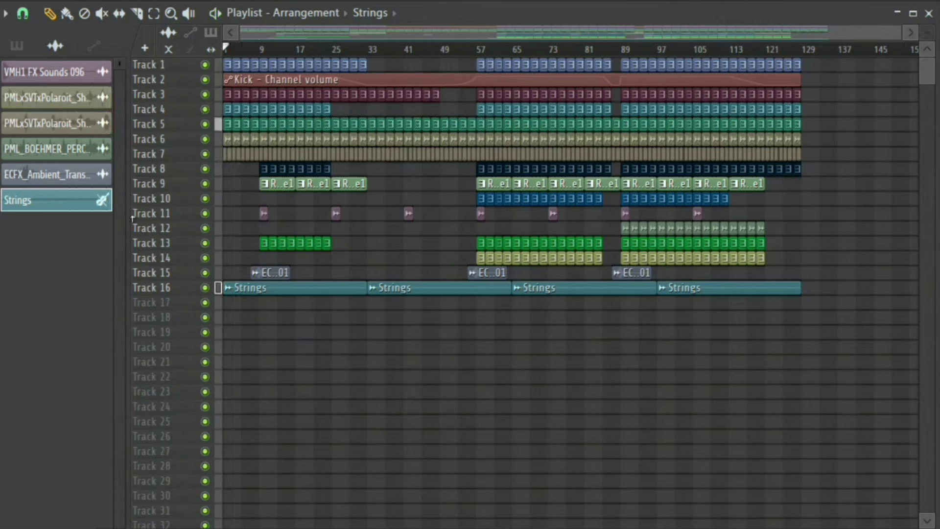
- Route the Strings audio clip to free mixer track 20 and lower that track's volume fader
click(99, 212)
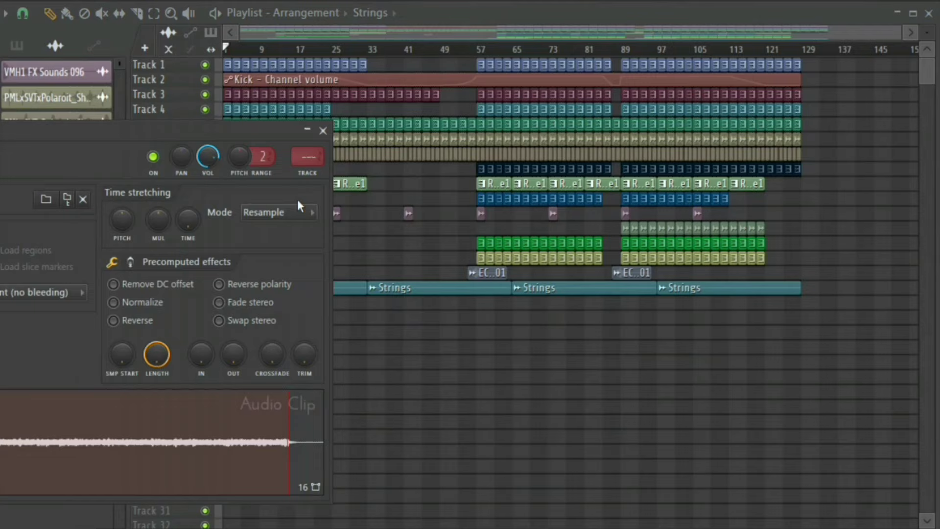
click(316, 174)
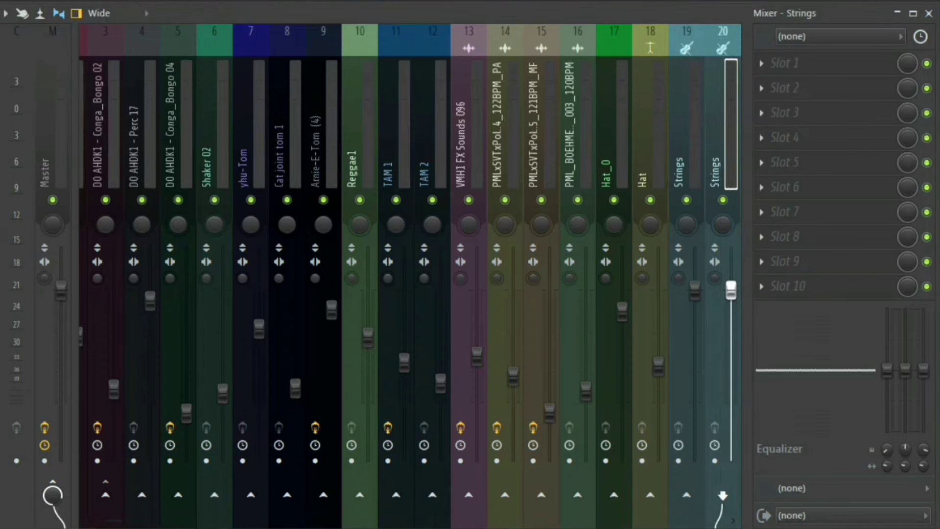
drag(731, 291, 731, 331)
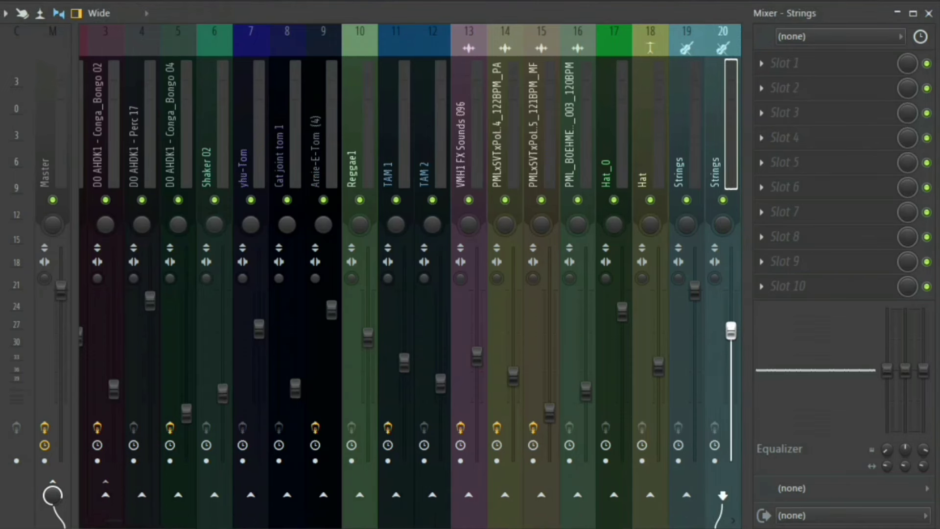
- Load Fruity Parametric EQ 2 on mixer track 20, cutting the highs above about 1 kHz with band 7 and the lows below 97 Hz with band 1
middle_click(776, 74)
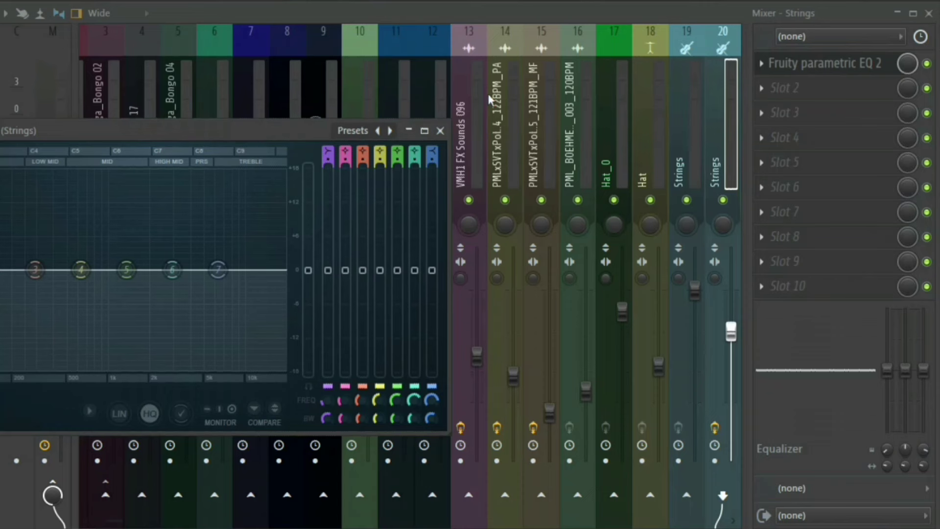
drag(254, 131, 489, 94)
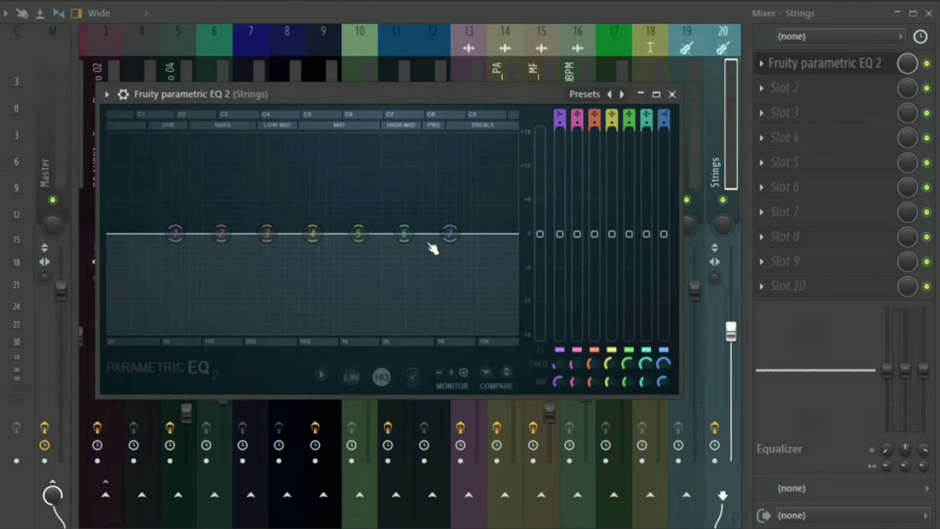
key(space)
drag(450, 234, 346, 332)
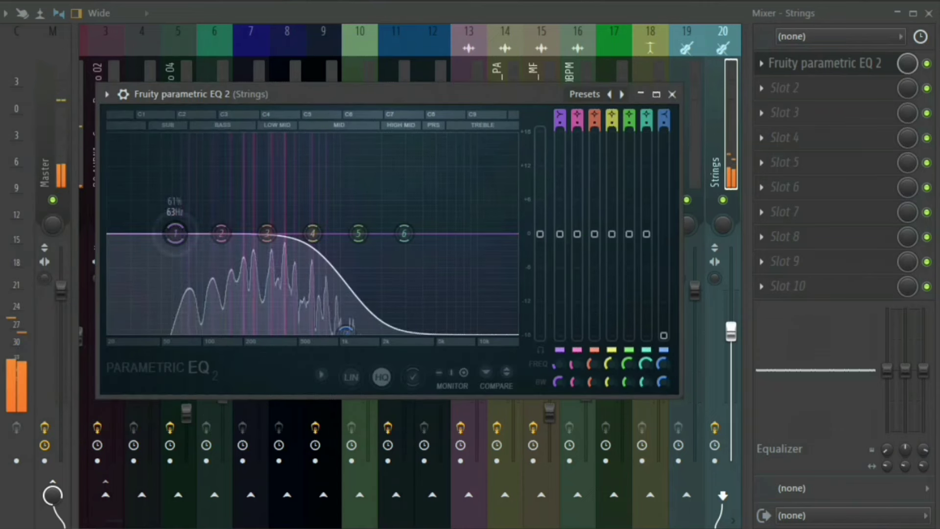
drag(175, 233, 200, 331)
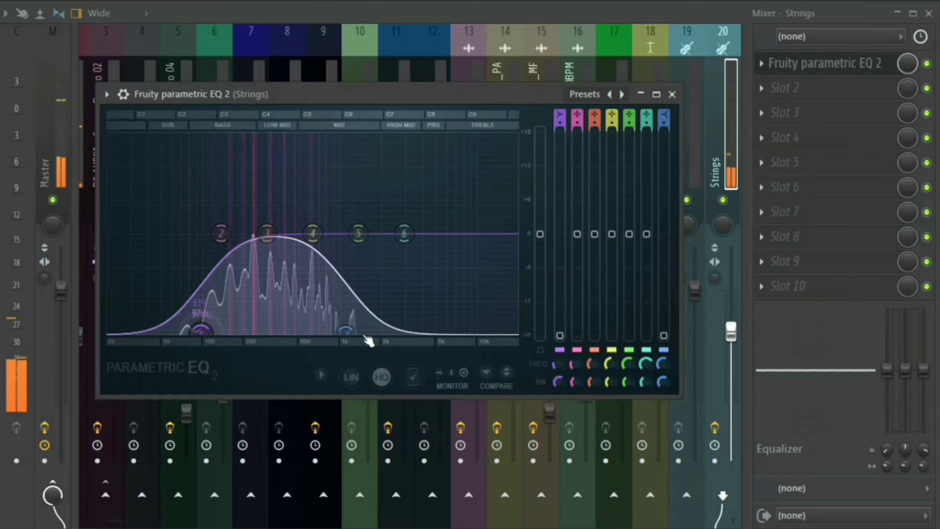
click(672, 94)
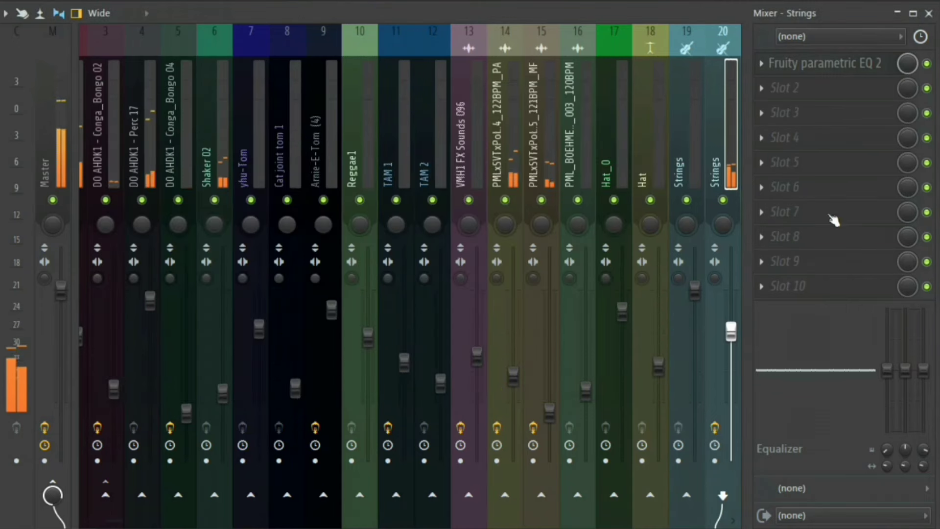
click(929, 13)
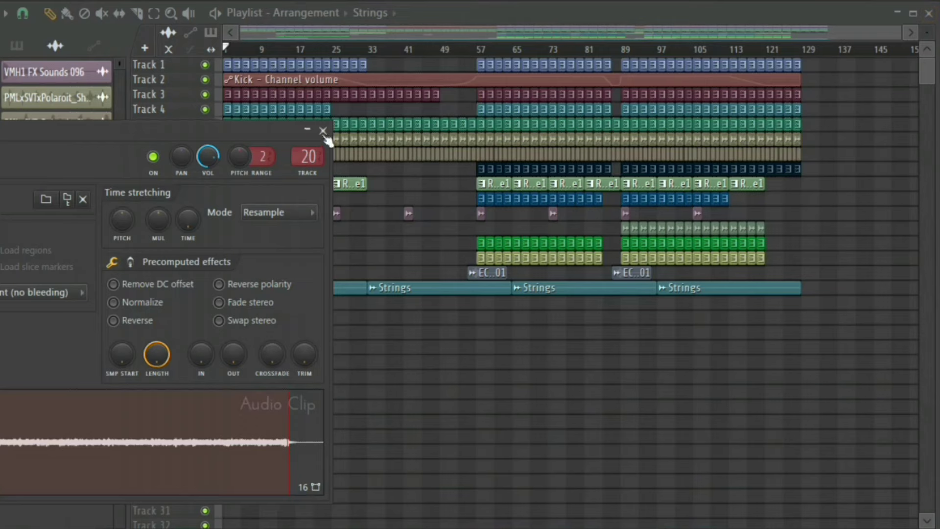
- Add a Sytrus channel for the Lead pattern and load its Pluck 4 en 1 preset
click(19, 48)
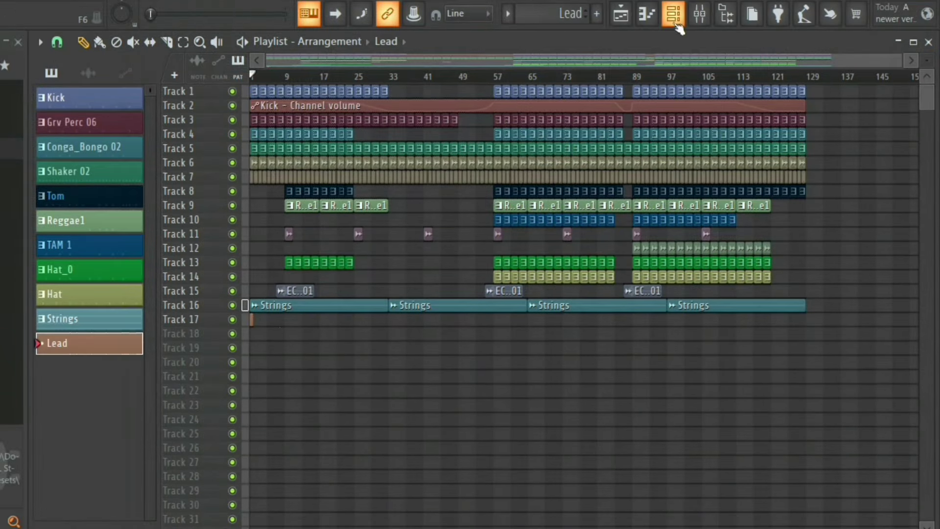
click(673, 14)
click(382, 466)
click(672, 462)
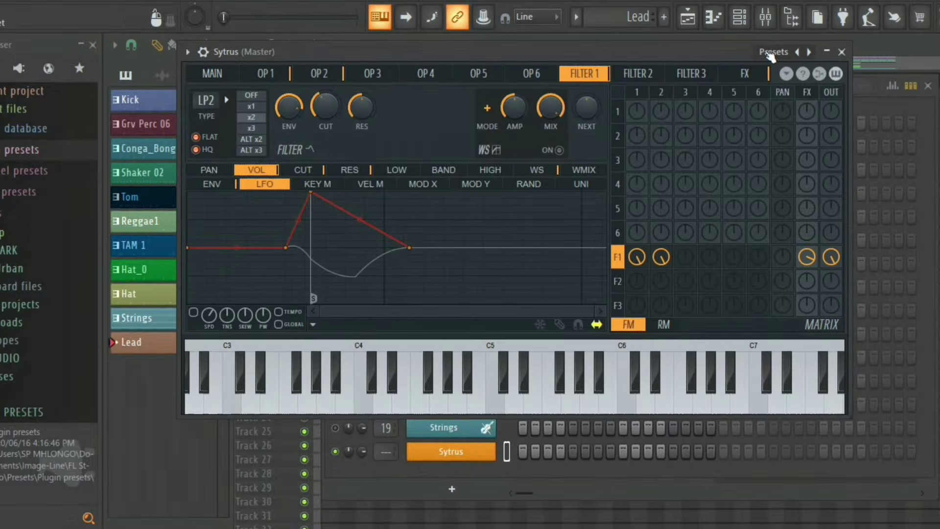
click(766, 52)
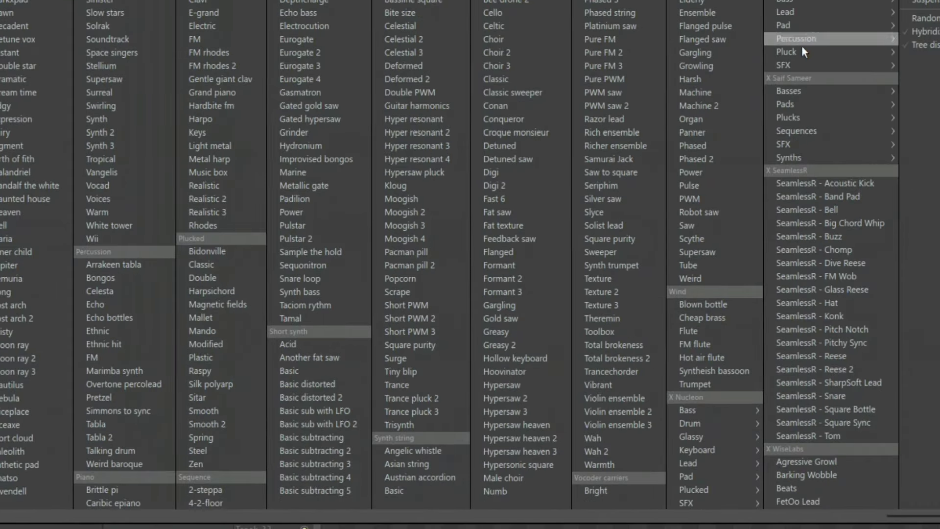
click(716, 45)
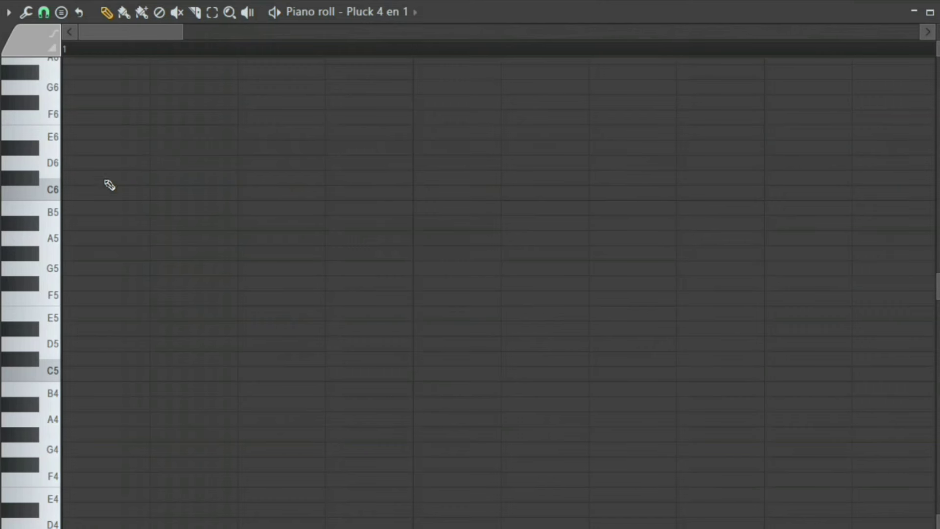
- Place a one-step C6 note at the start of bar 1, slicing the drawn note and deleting the remainder
click(84, 194)
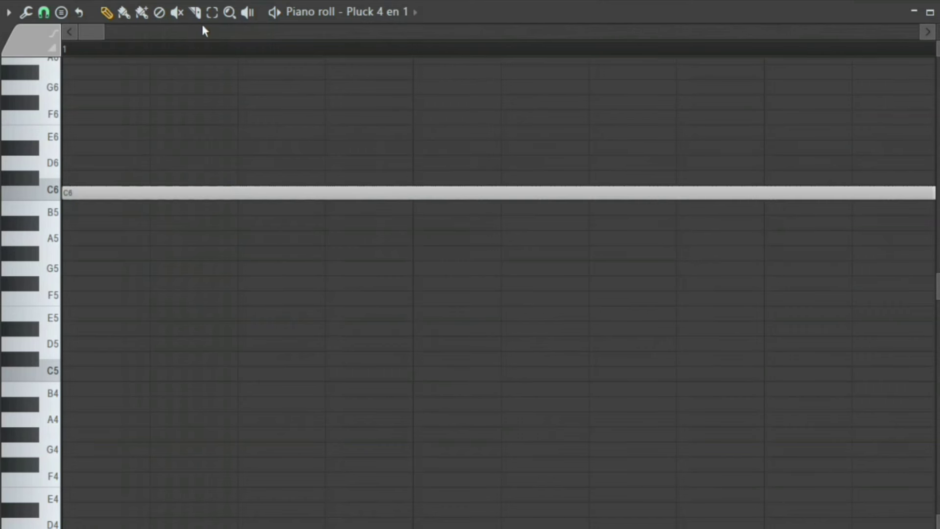
drag(151, 185, 151, 231)
click(106, 12)
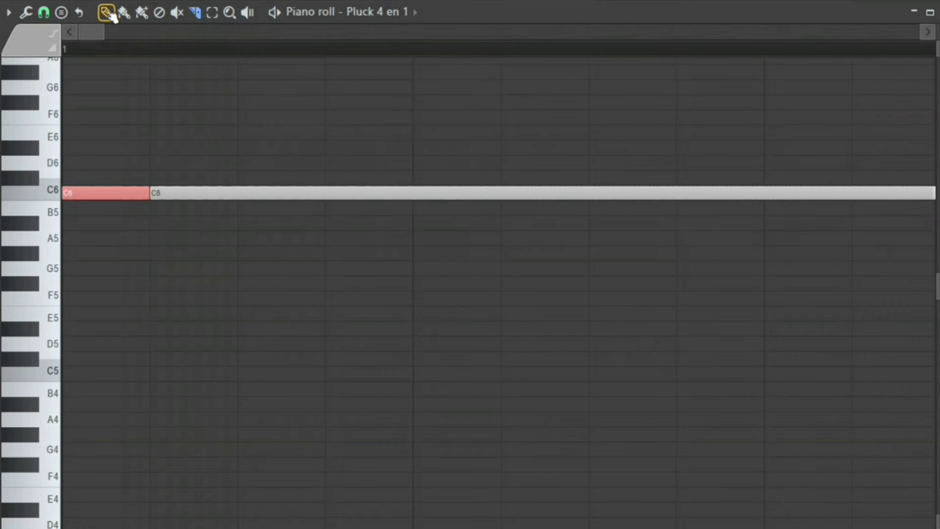
right_click(240, 196)
scroll(287, 216, up, 3)
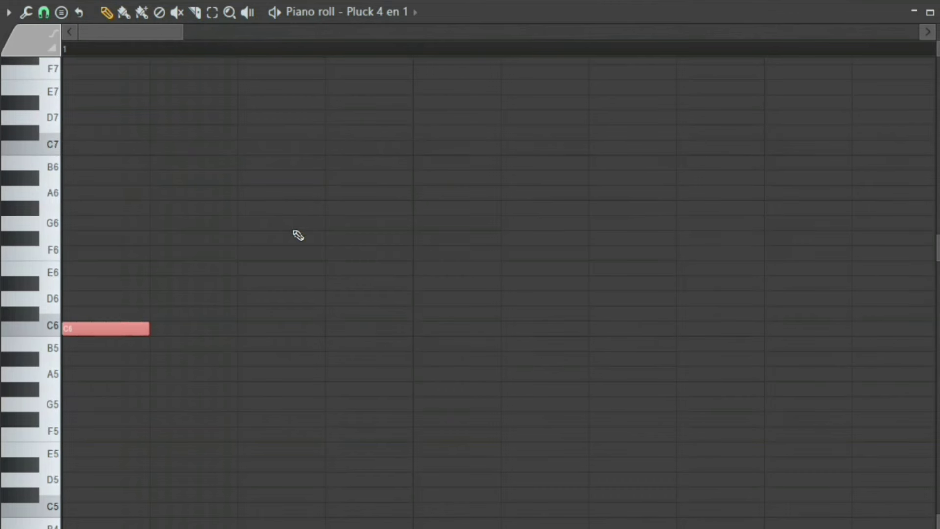
drag(180, 33, 578, 65)
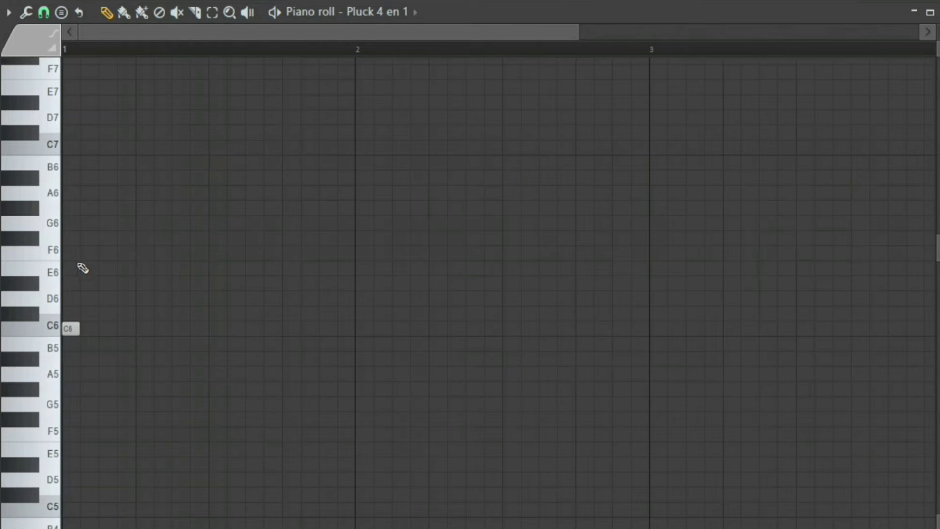
- Add an F6 note on the second step, transpose both notes down one octave and listen to them
key(space)
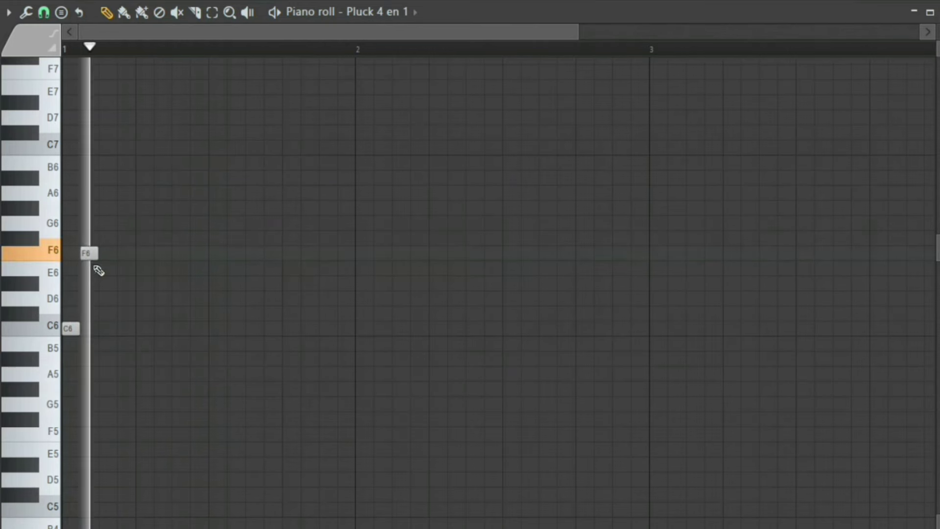
key(space)
key(ctrl+Down)
key(space)
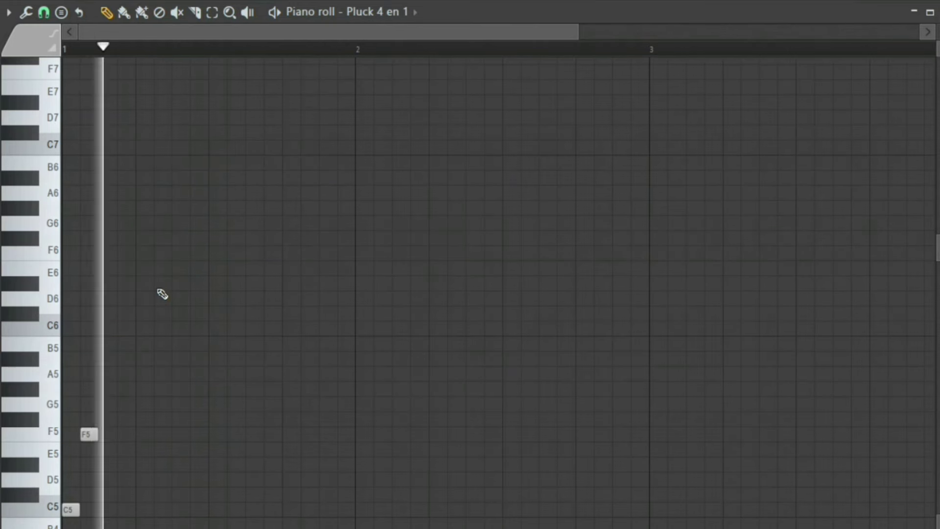
scroll(162, 292, down, 4)
key(space)
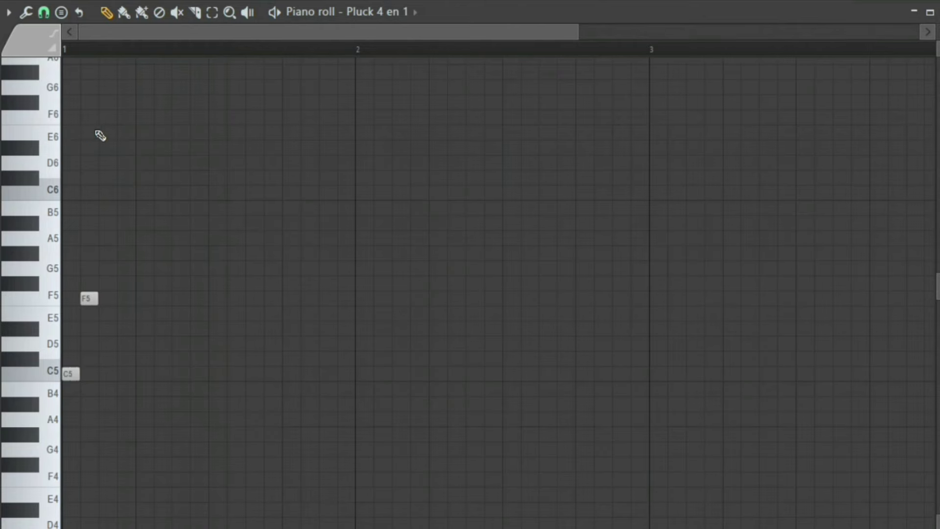
- Select the first three steps holding the C5 and F5 notes and duplicate that range repeatedly until the pattern is filled to bar 9
drag(63, 51, 116, 55)
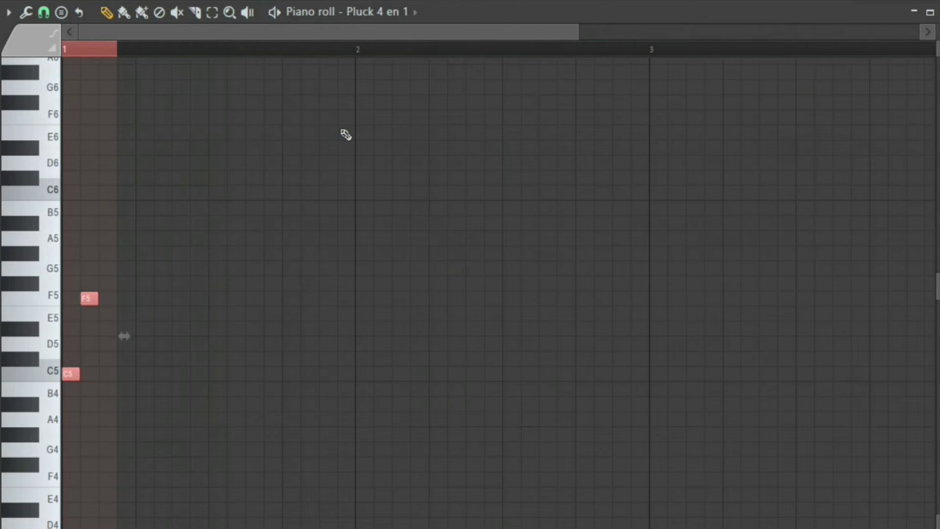
drag(491, 34, 843, 118)
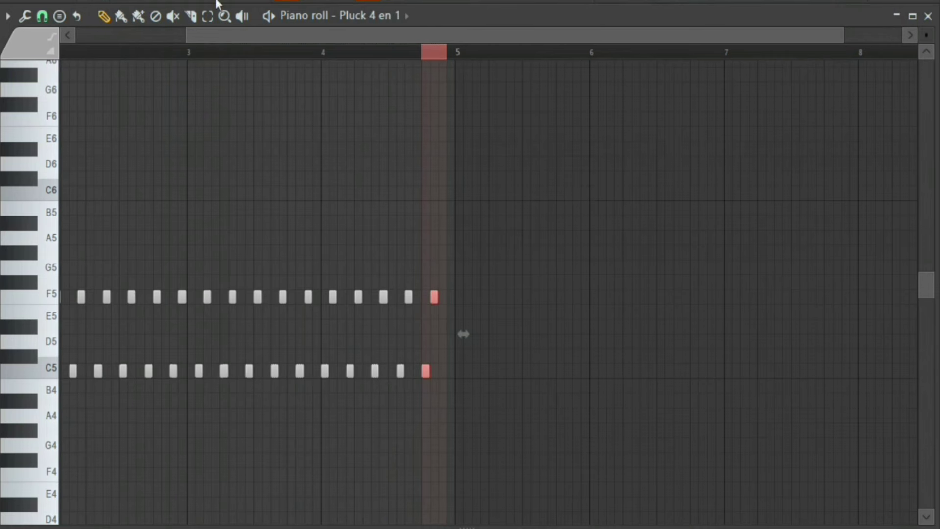
drag(187, 35, 76, 37)
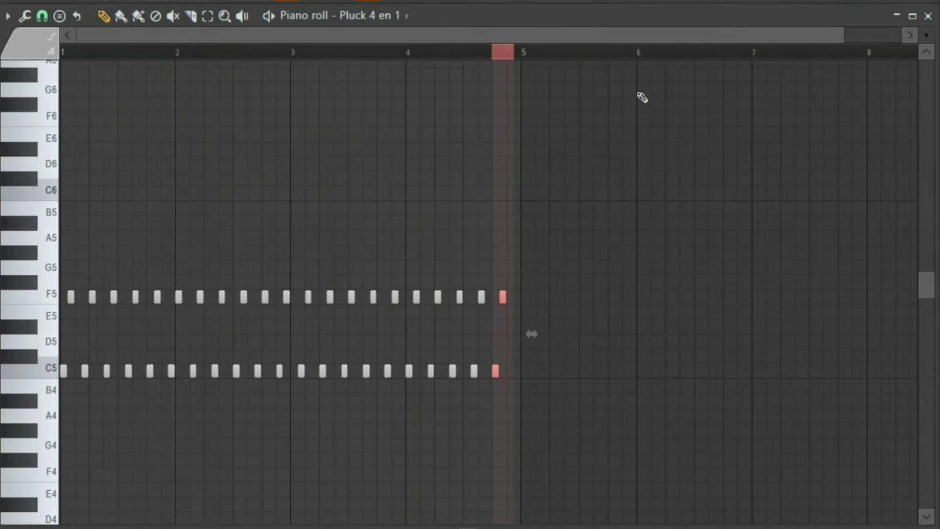
key(ctrl+b)
key(ctrl+b)
key(ctrl+b)
key(ctrl+b)
key(ctrl+b)
key(ctrl+b)
key(ctrl+b)
key(ctrl+b)
key(ctrl+b)
key(ctrl+b)
key(ctrl+b)
key(ctrl+b)
key(ctrl+b)
key(ctrl+b)
key(ctrl+b)
key(ctrl+b)
key(ctrl+b)
key(ctrl+b)
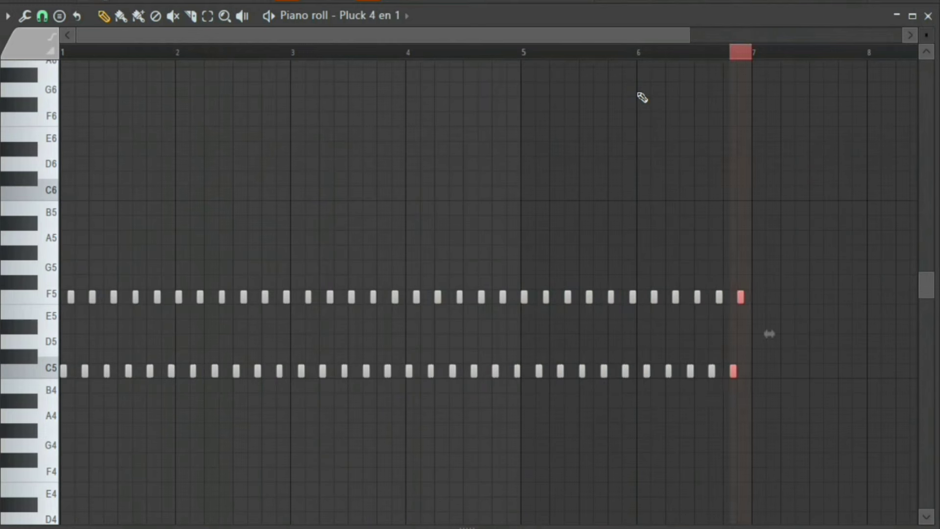
key(ctrl+b)
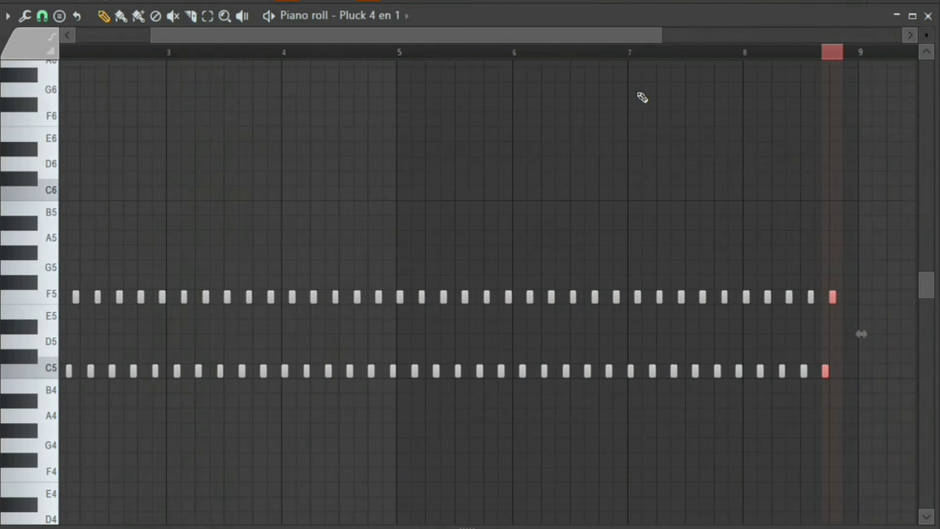
key(ctrl+b)
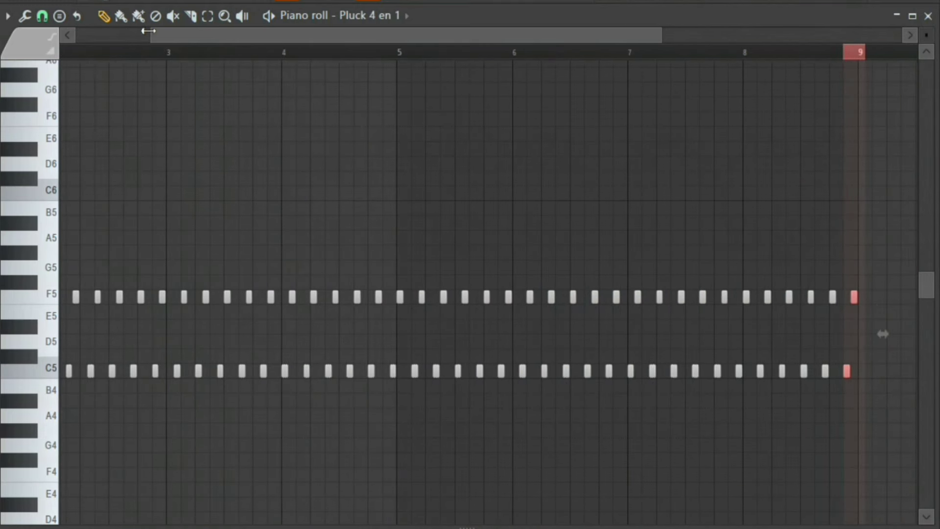
drag(148, 31, 76, 33)
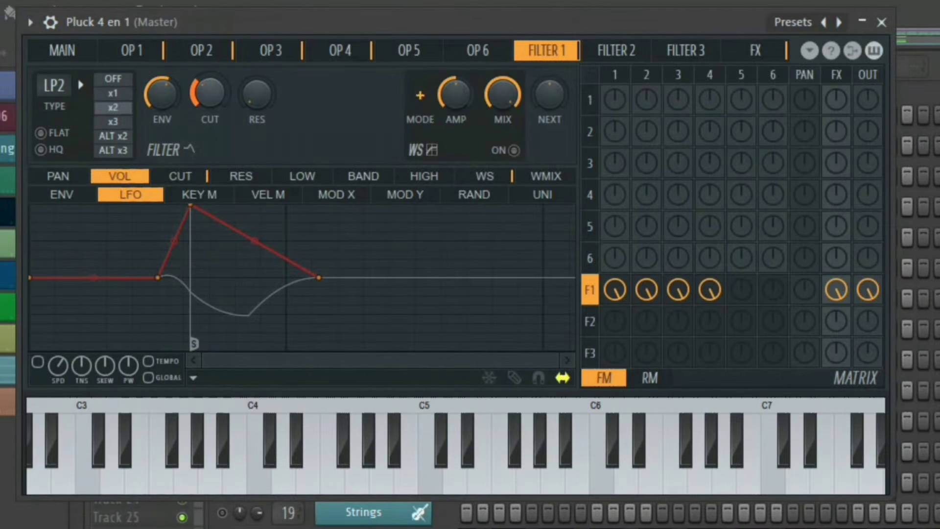
- Switch off the delay units in the Pluck 4 en 1 effects section and lower the reverb's DE slider
click(772, 55)
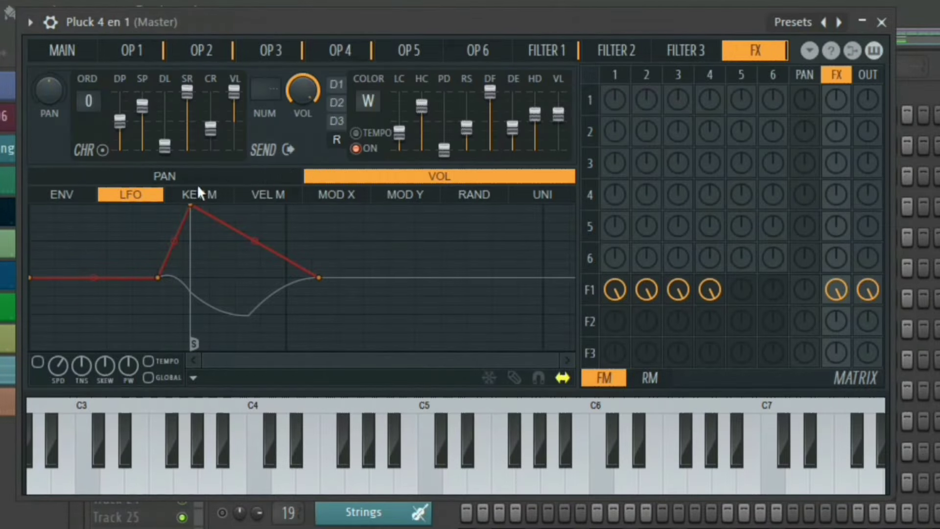
click(343, 120)
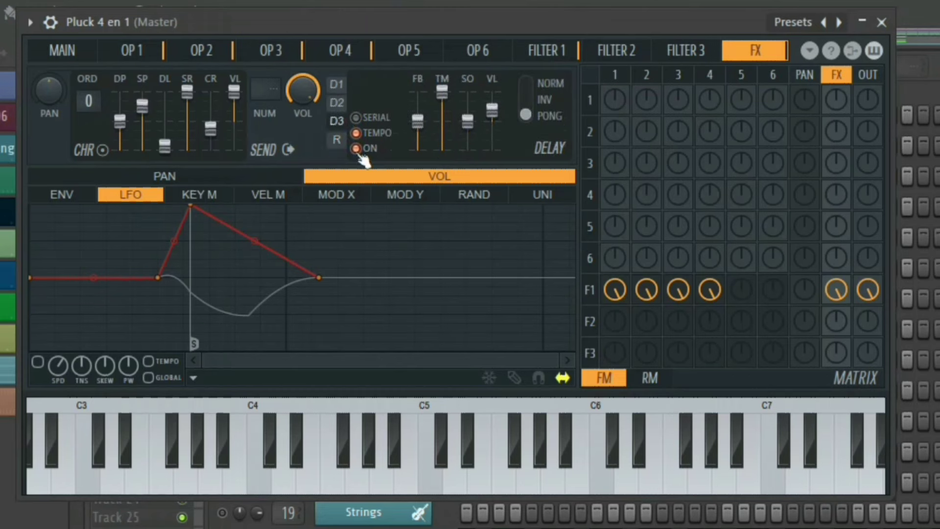
click(356, 148)
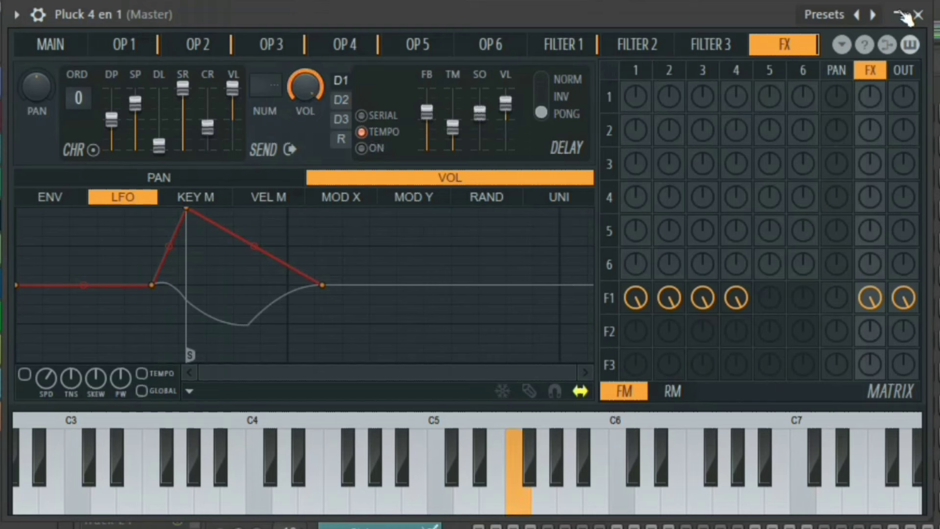
click(342, 140)
drag(528, 133, 527, 145)
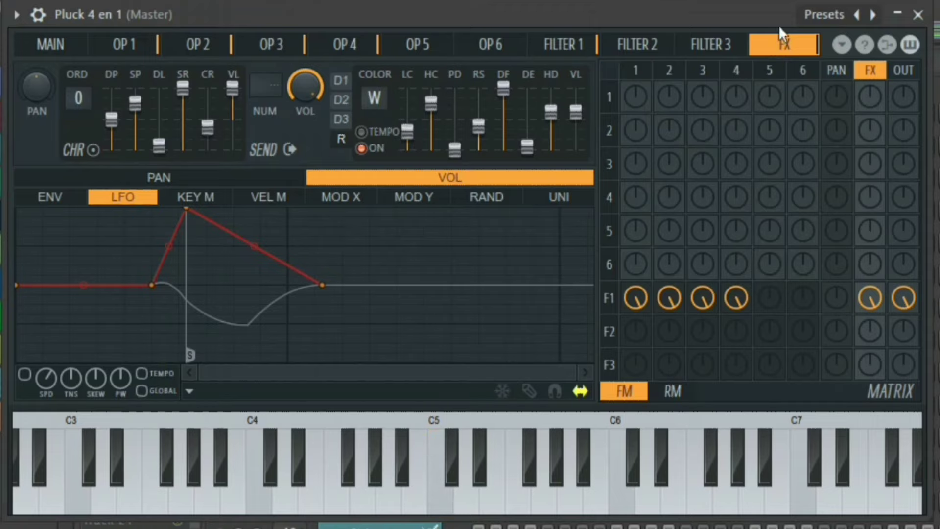
- Load the Pluck Trance preset into the Sytrus channel and view its Filter 1 settings before closing the plugin
click(827, 15)
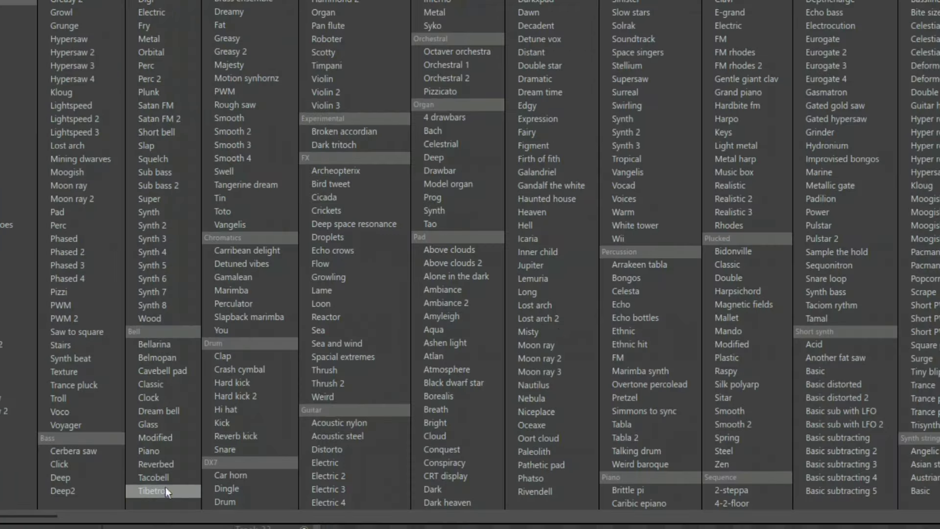
drag(51, 516, 832, 147)
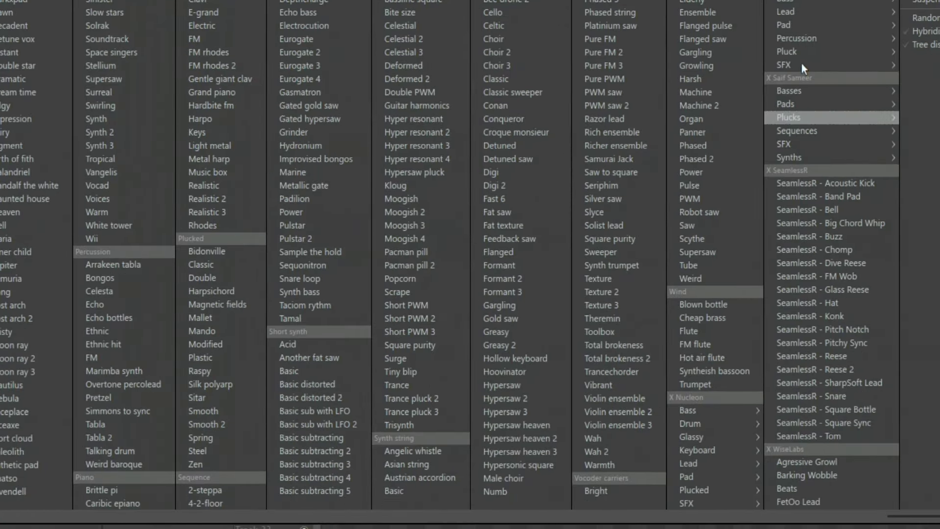
mouse_move(796, 50)
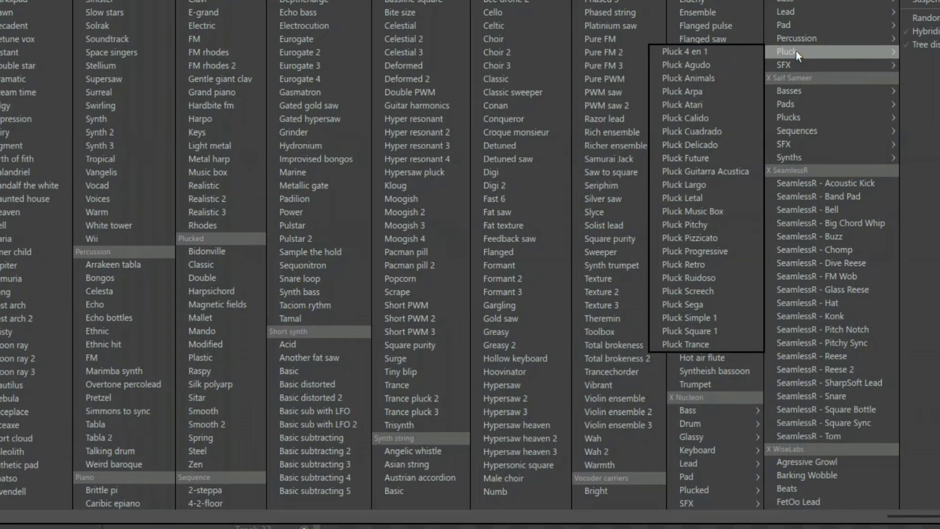
click(684, 344)
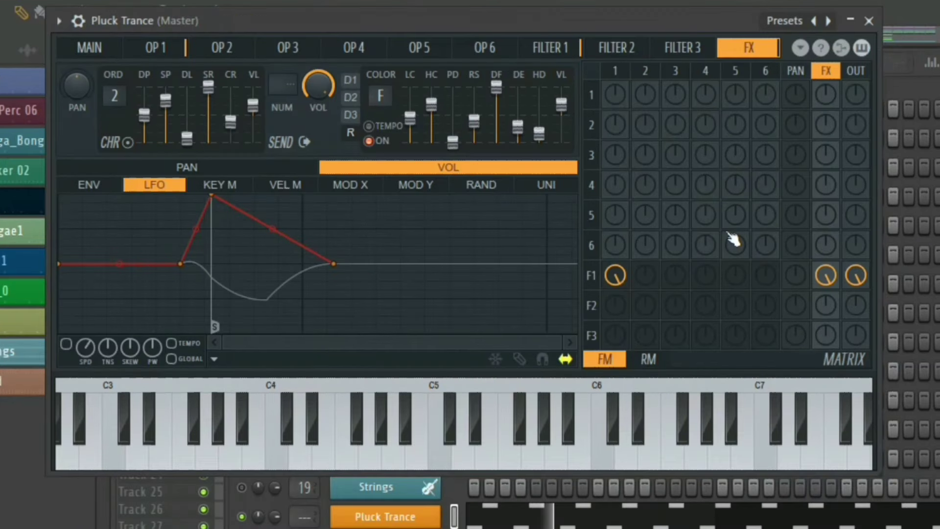
click(559, 48)
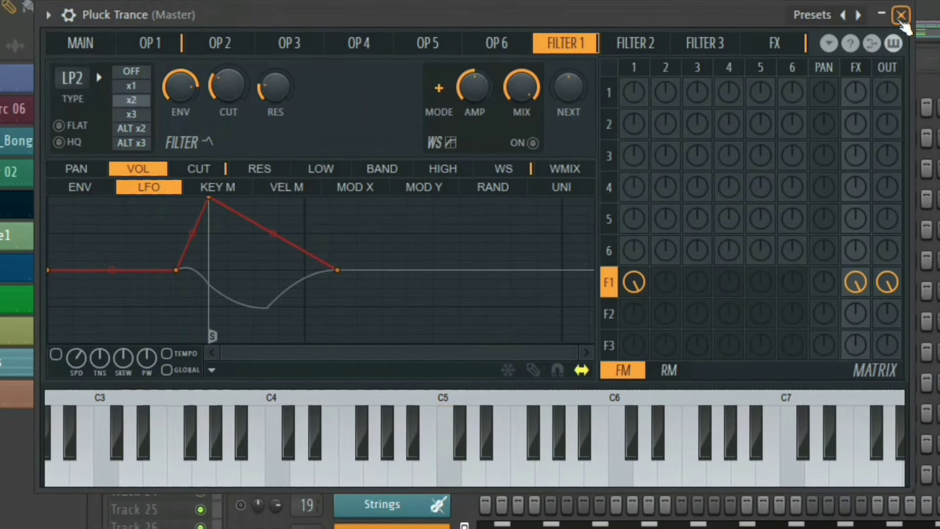
click(901, 16)
- Load Fruity Parametric EQ 2 on the Lead mixer track and cut the highs above about 1.5 kHz with band 7
key(F6)
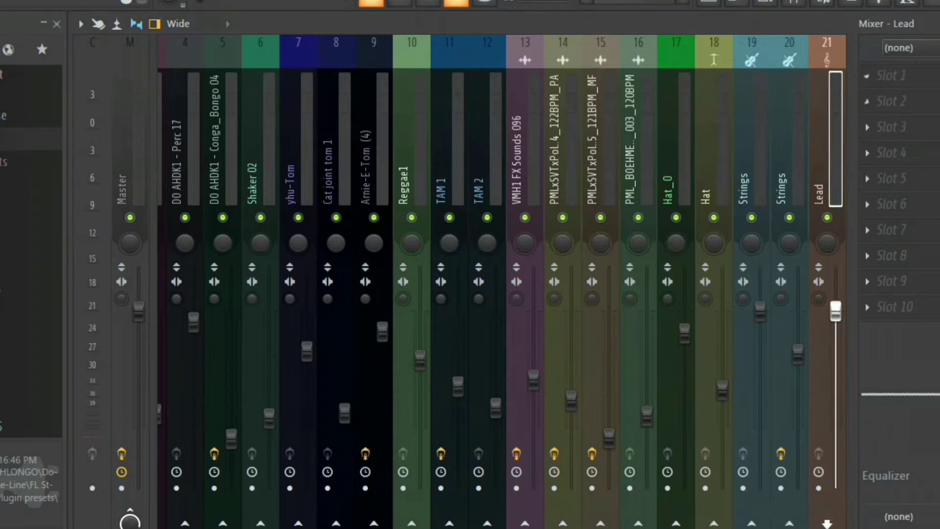
key(F8)
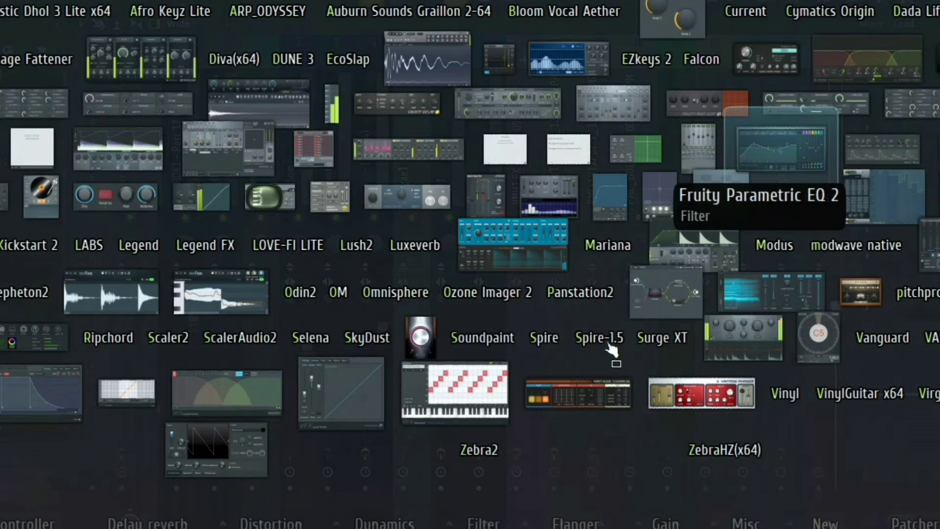
drag(401, 234, 410, 204)
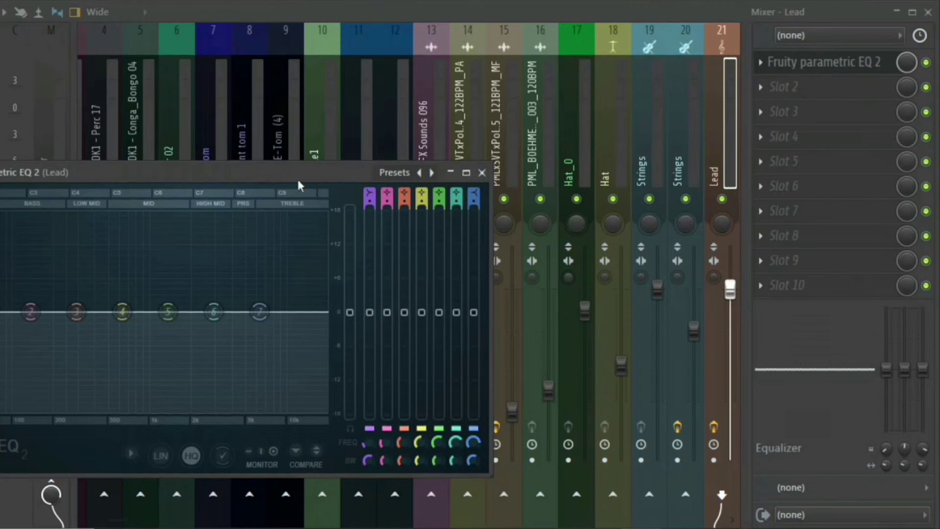
drag(298, 180, 561, 104)
drag(522, 235, 442, 333)
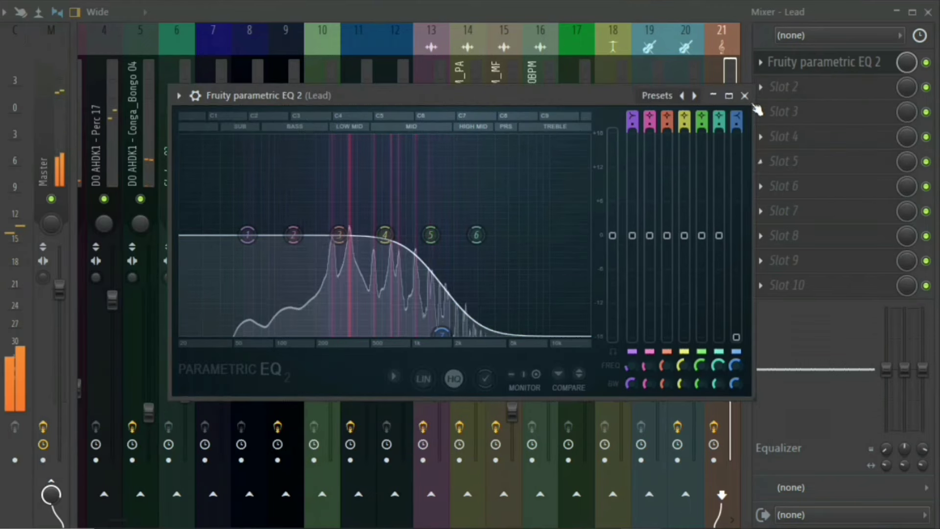
key(Escape)
- Lower the Lead track's fader and add LuxeVerb in slot 4 with its decay set to 0.609
drag(727, 296, 728, 319)
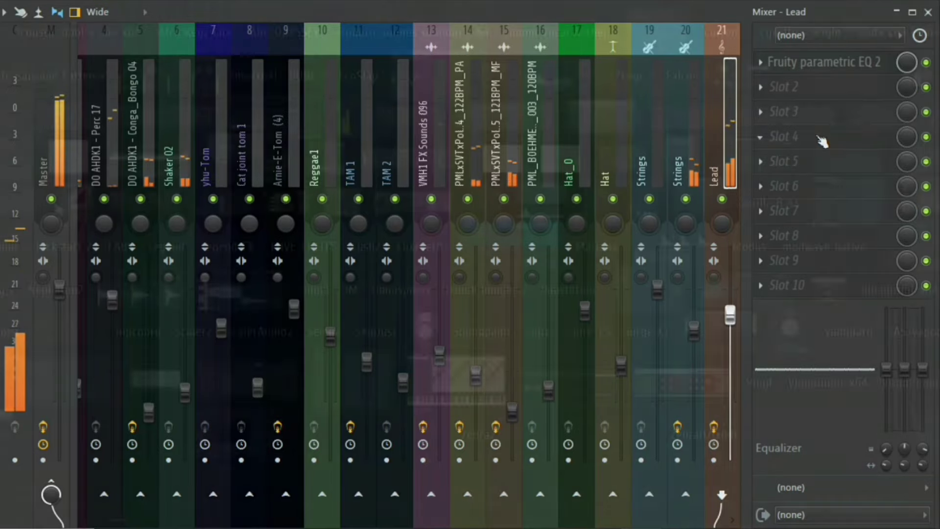
key(F8)
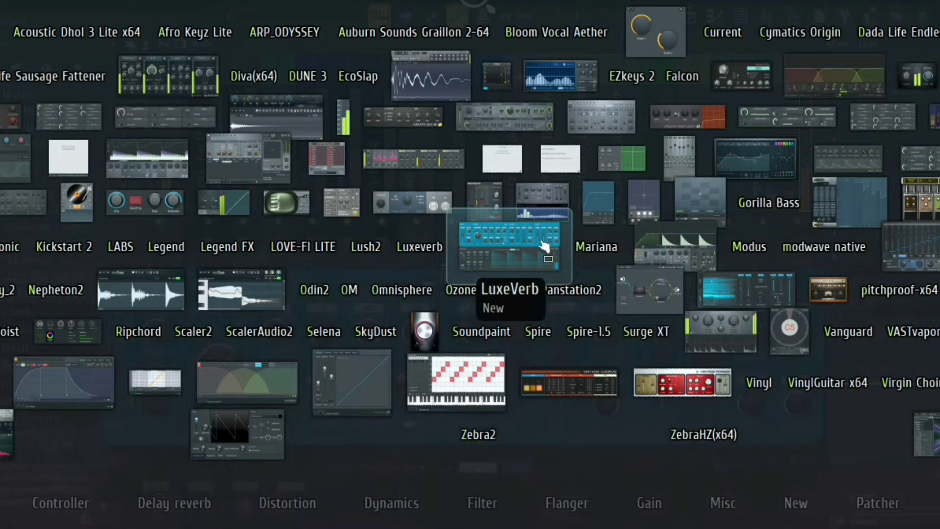
click(556, 242)
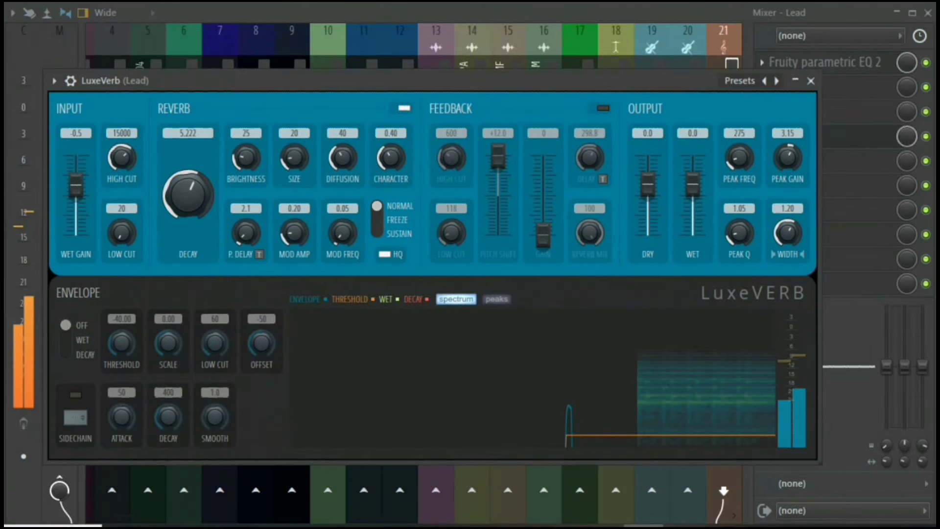
drag(188, 195, 188, 225)
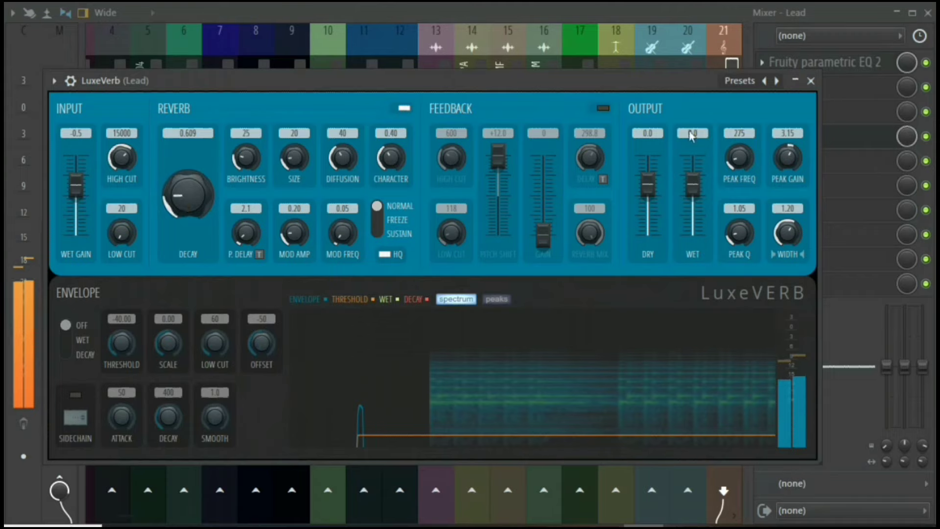
key(Escape)
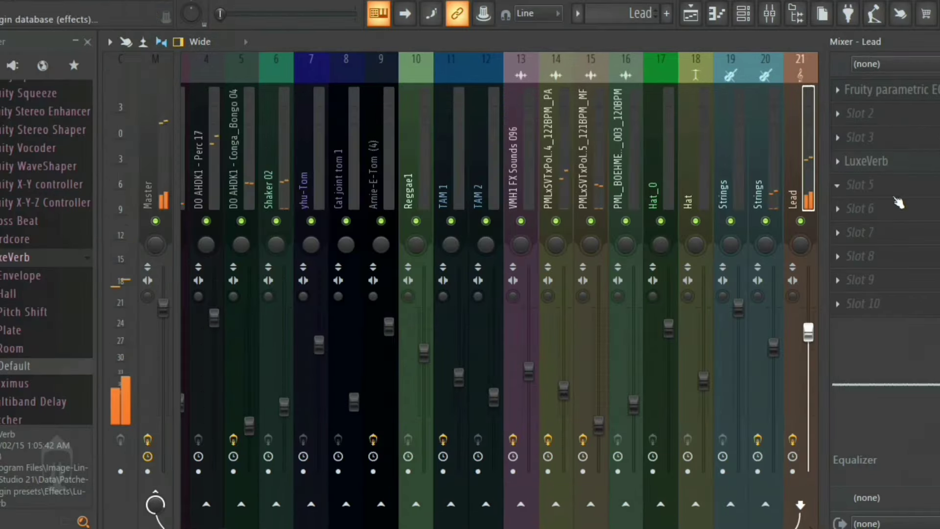
- Add Fruity Delay 2 in slot 5 of the Lead track and turn down its input volume
key(F8)
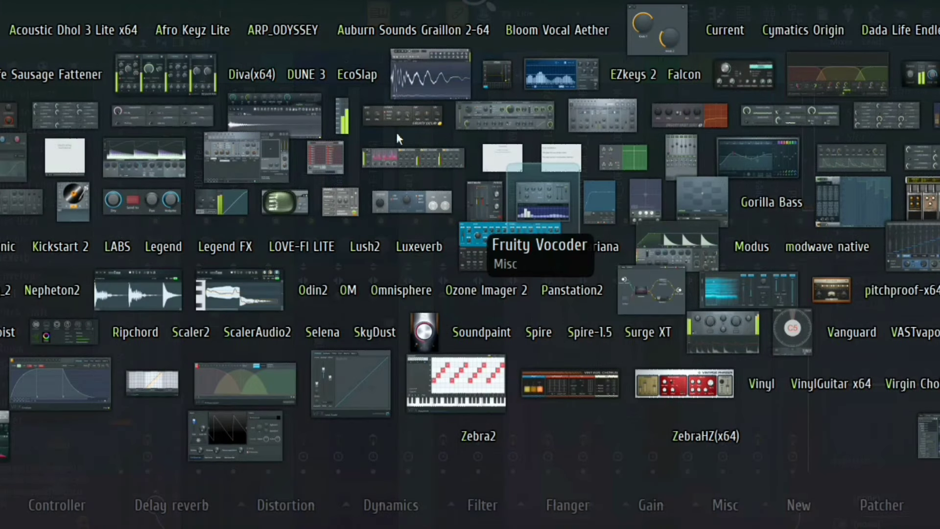
click(397, 122)
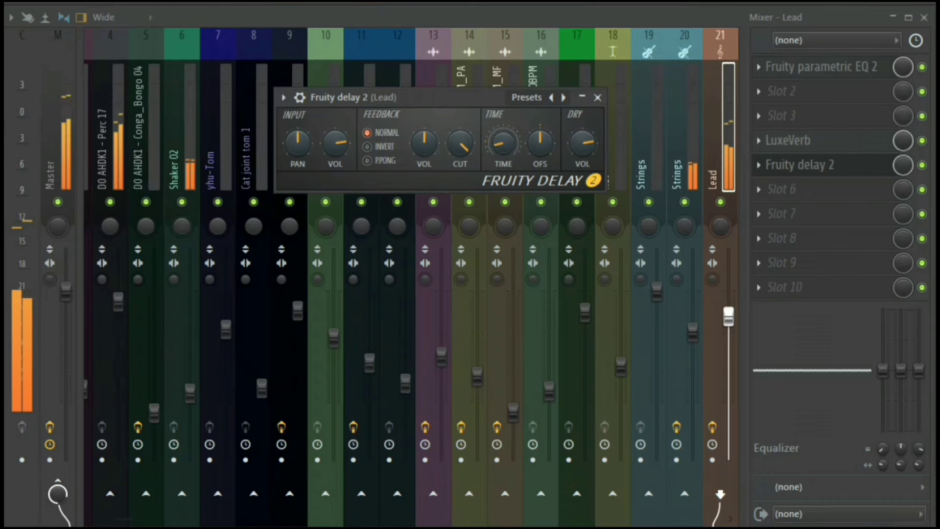
drag(335, 143, 335, 168)
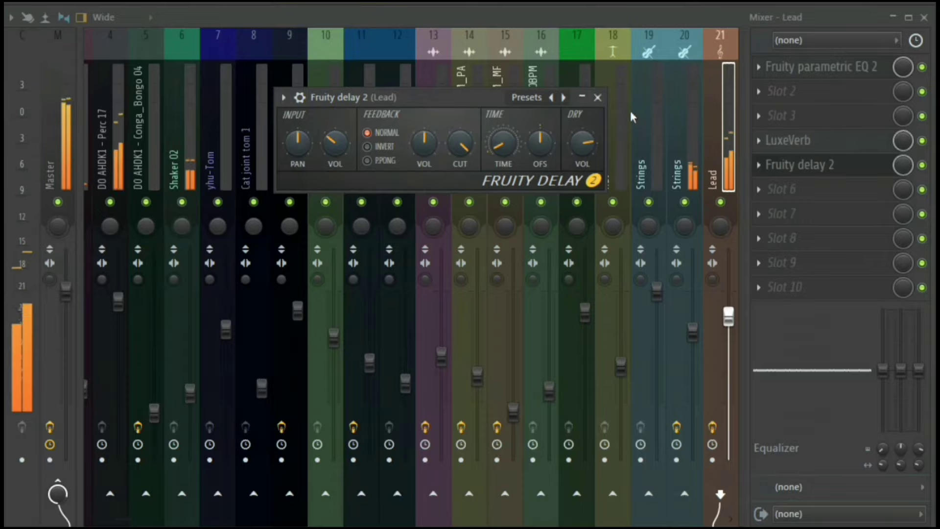
click(598, 98)
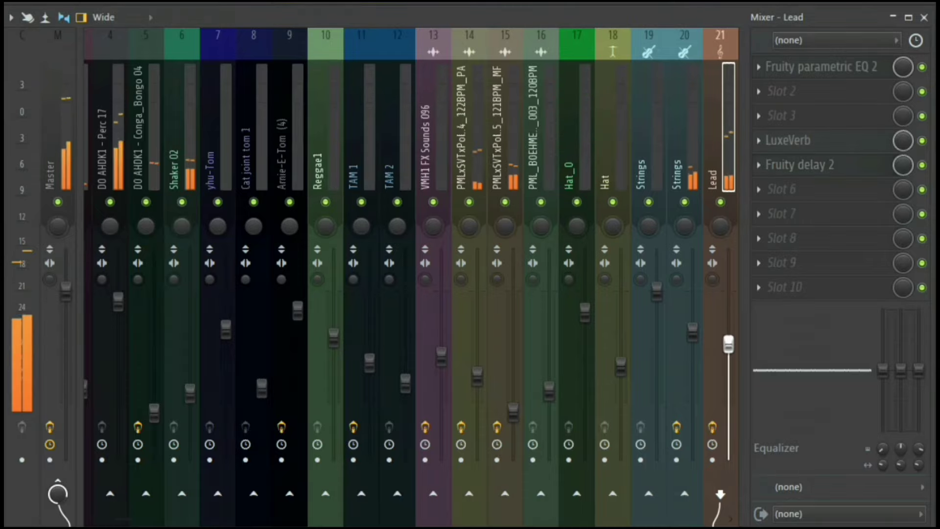
- Fill playlist track 17 with back-to-back Lead pattern clips running from bar 1 to bar 129
drag(291, 66, 305, 66)
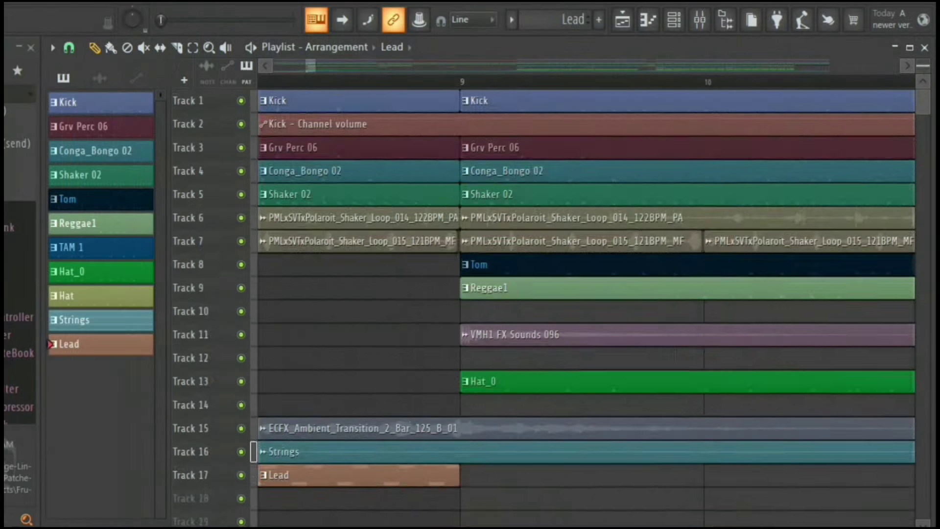
scroll(489, 294, up, 5)
click(525, 447)
drag(459, 447, 511, 447)
drag(317, 66, 359, 130)
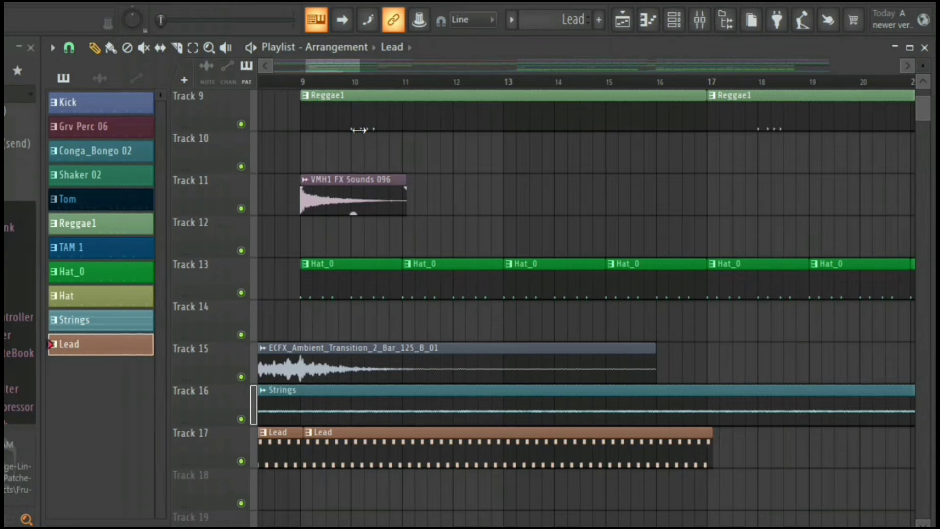
scroll(359, 129, down, 5)
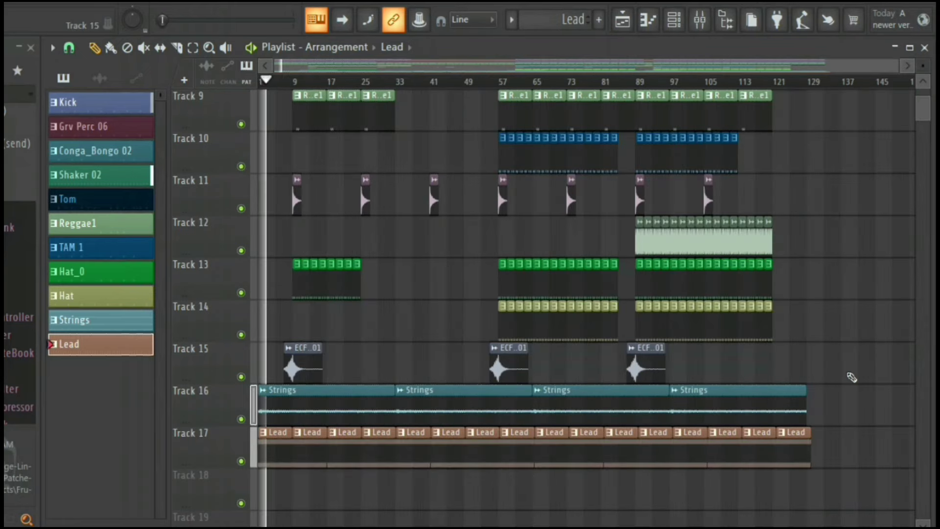
- Create an automation clip for the Lead channel's Filter 1 cutoff frequency on playlist track 18
scroll(852, 377, down, 5)
key(F6)
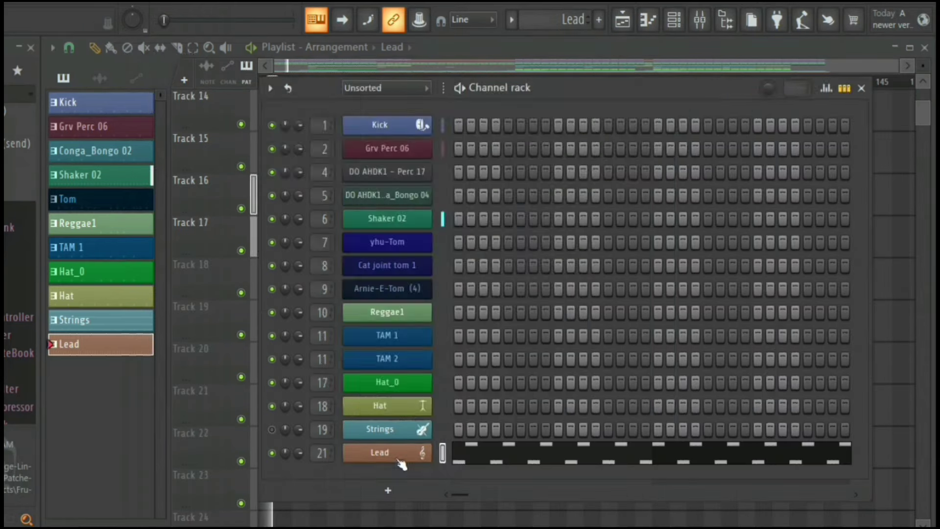
click(392, 455)
click(521, 77)
right_click(255, 110)
click(321, 227)
click(783, 51)
click(863, 92)
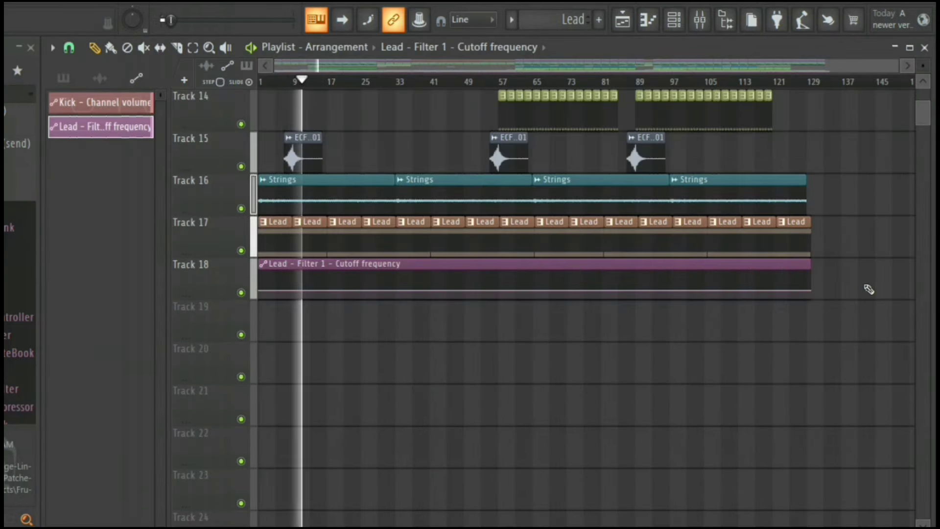
key(space)
right_click(358, 298)
key(ctrl+z)
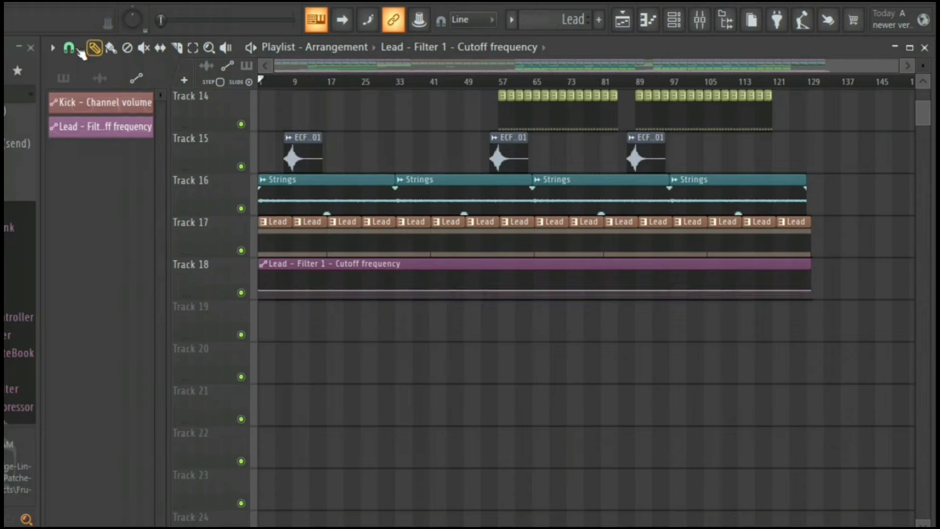
- Shape the Lead cutoff automation: low until bar 25, rising to bar 57, dropping there, curving up to bar 89, falling to the end
drag(811, 279, 806, 279)
right_click(358, 297)
drag(262, 292, 262, 300)
right_click(499, 271)
key(space)
click(428, 81)
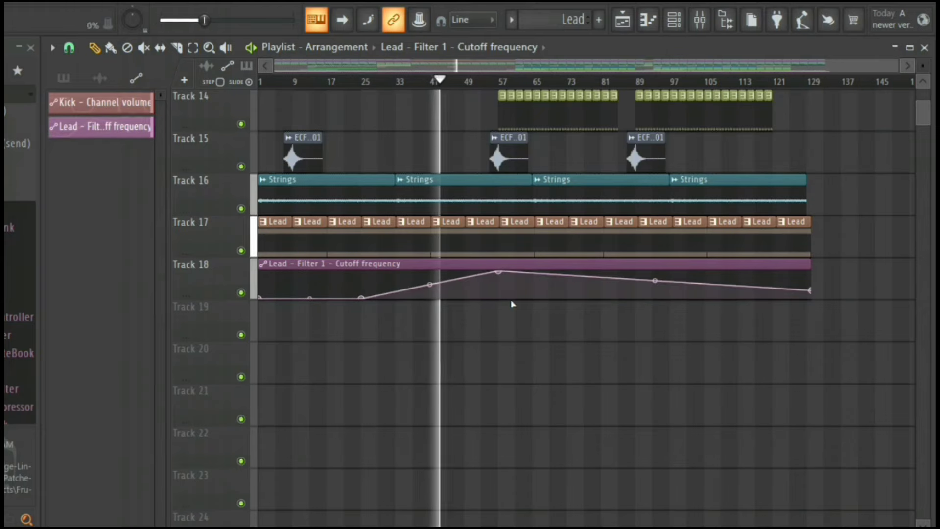
right_click(499, 288)
right_click(636, 272)
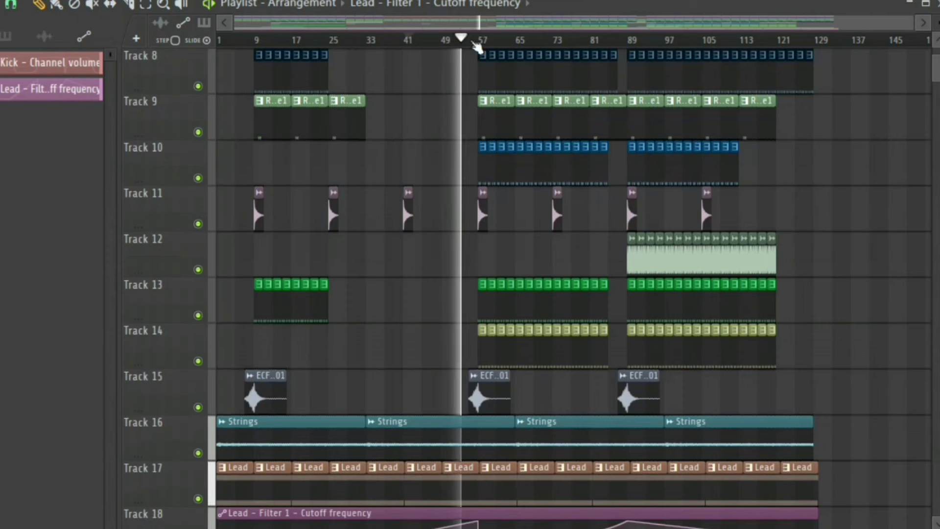
- Play from just before bar 57 and raise the low-pass cutoff in the Lead track's Parametric EQ 2 to about 10.5 kHz
click(470, 39)
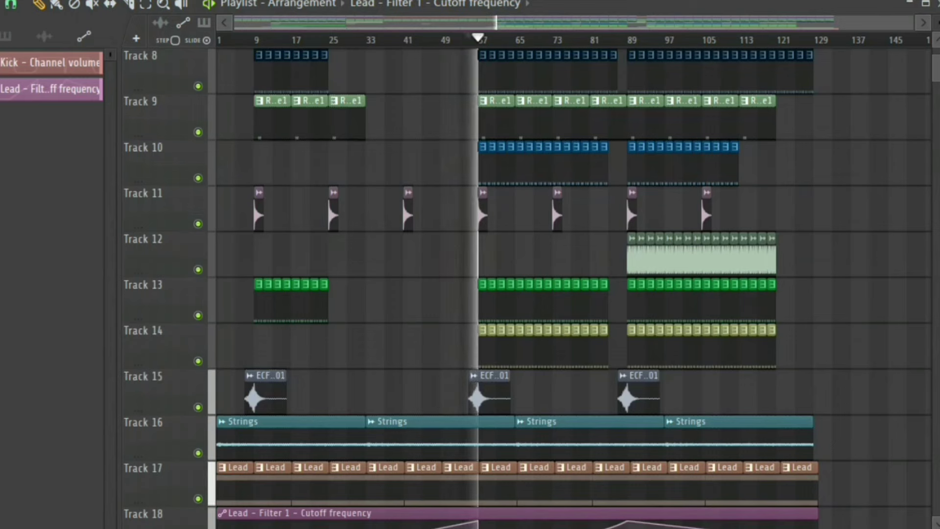
key(F9)
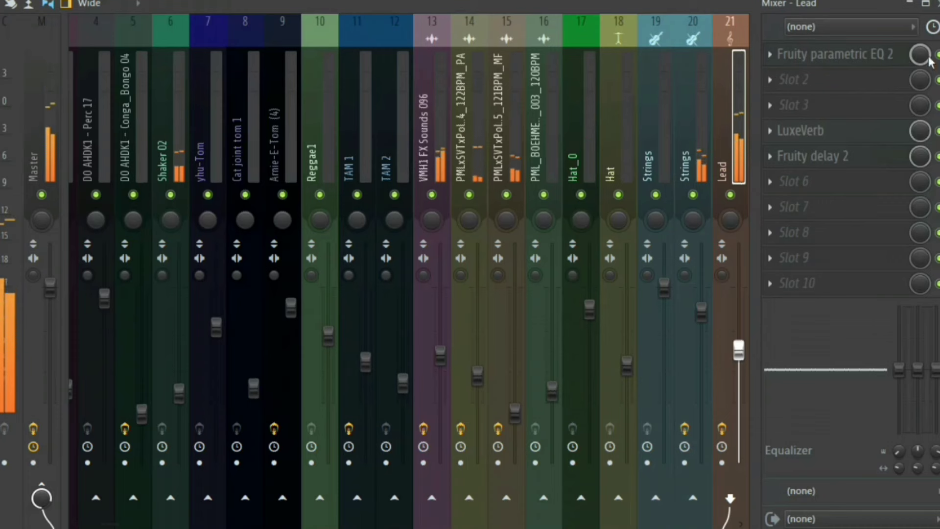
click(835, 54)
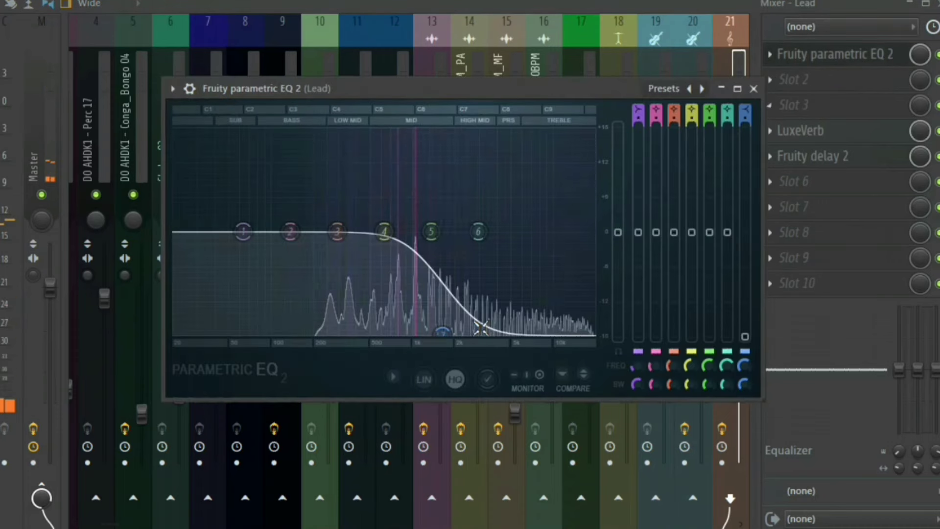
drag(443, 332, 556, 331)
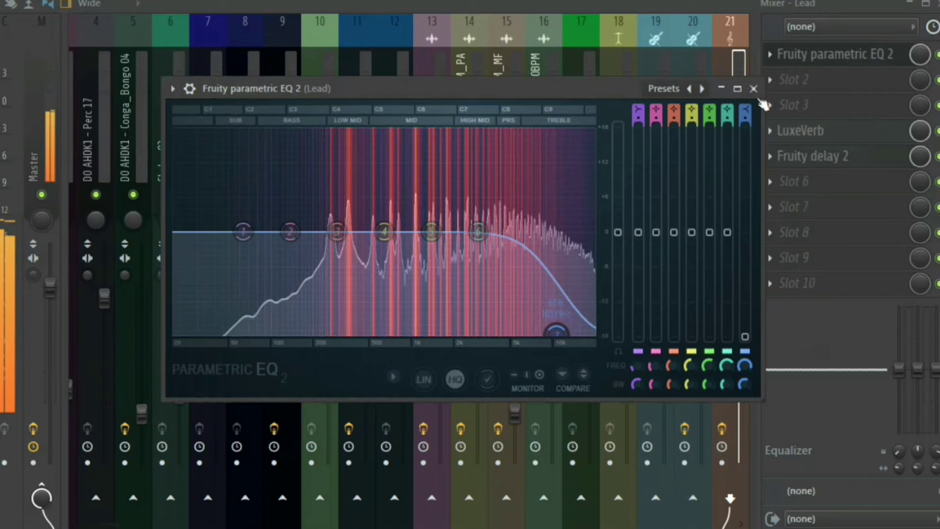
click(753, 89)
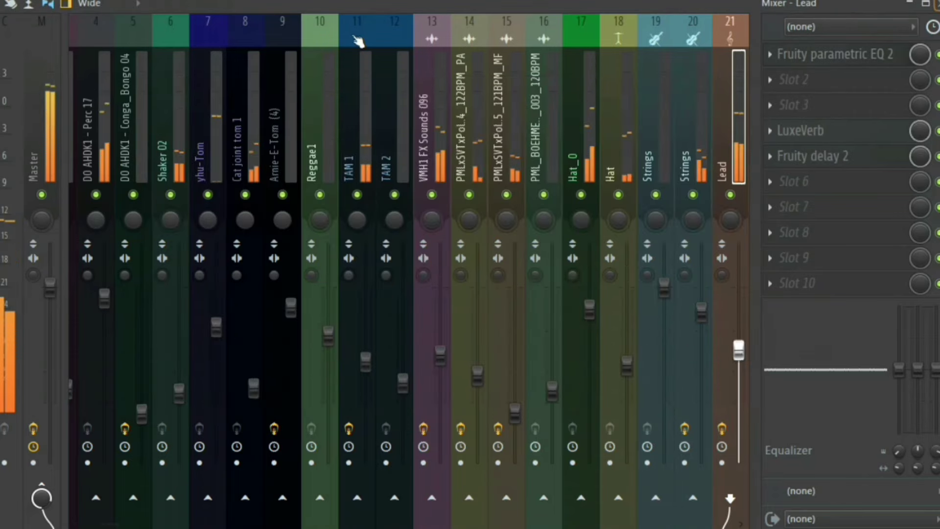
key(F5)
key(space)
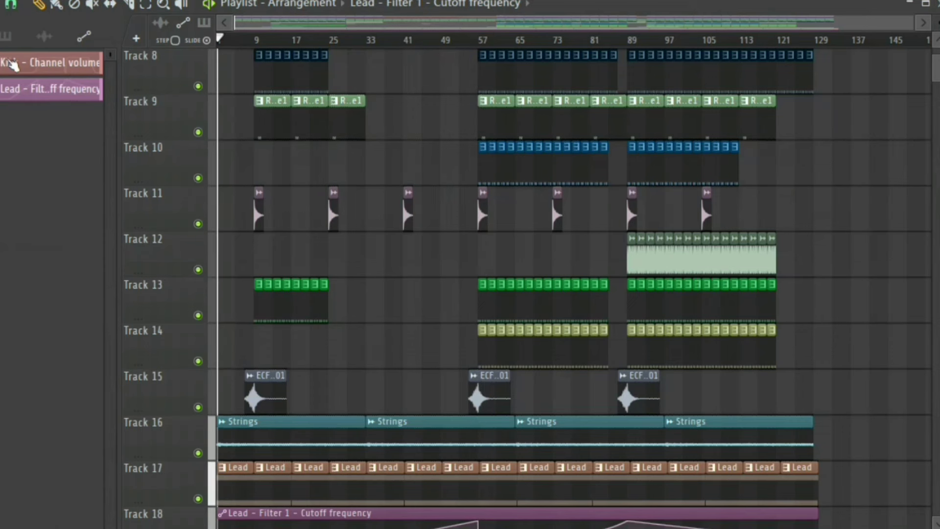
- Add a new pattern named Chords
scroll(601, 422, down, 1)
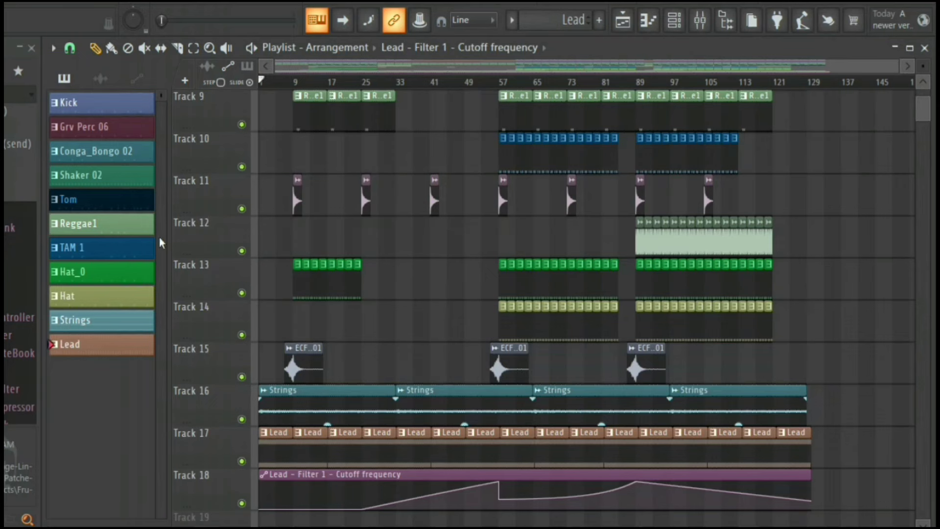
scroll(338, 376, down, 2)
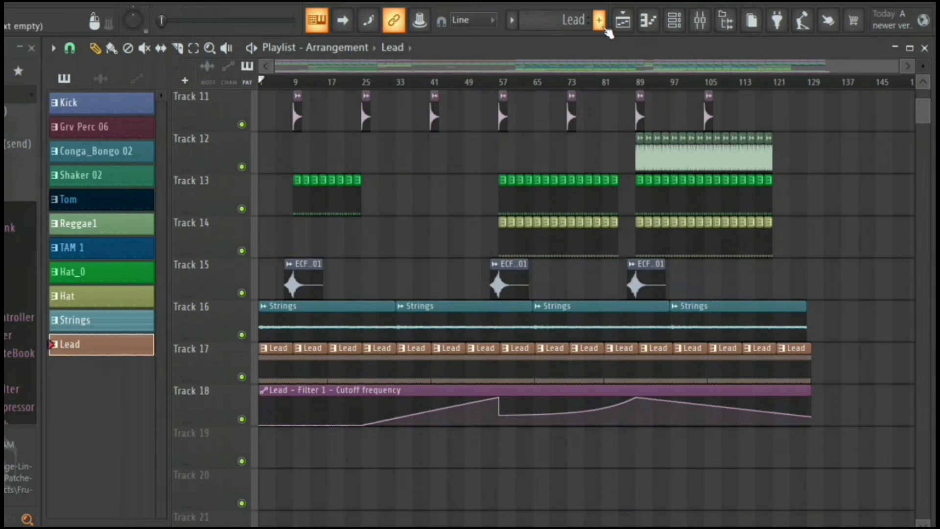
click(600, 20)
click(599, 36)
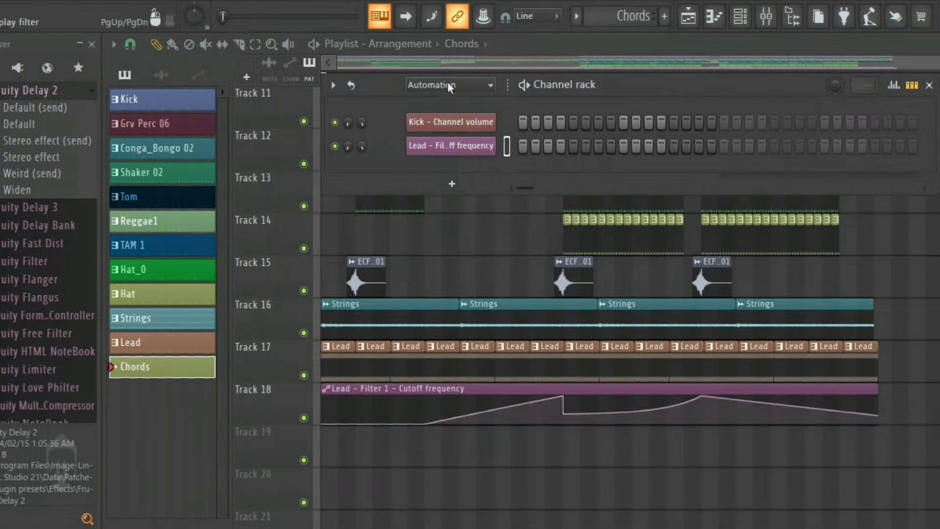
- Add a Morphine channel and load the KBD Deviating Keys FG preset from its Keyboards bank
click(452, 184)
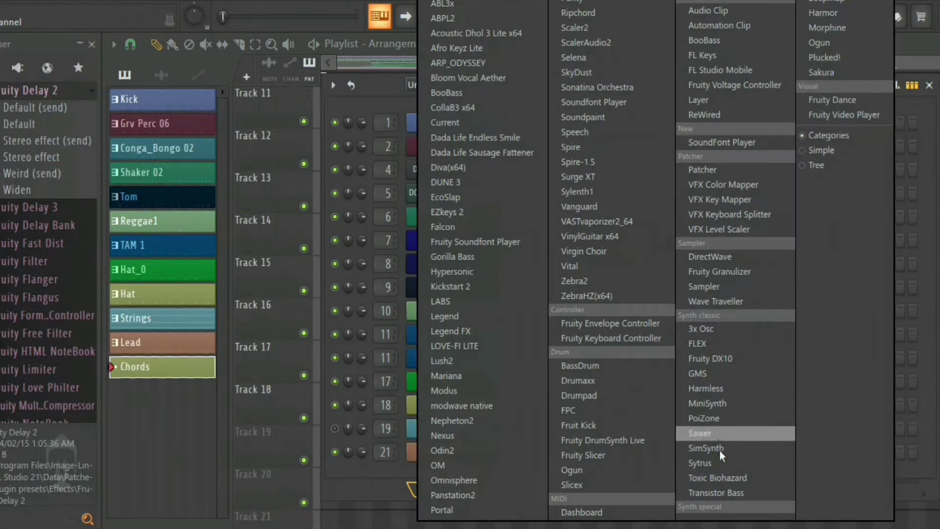
click(825, 28)
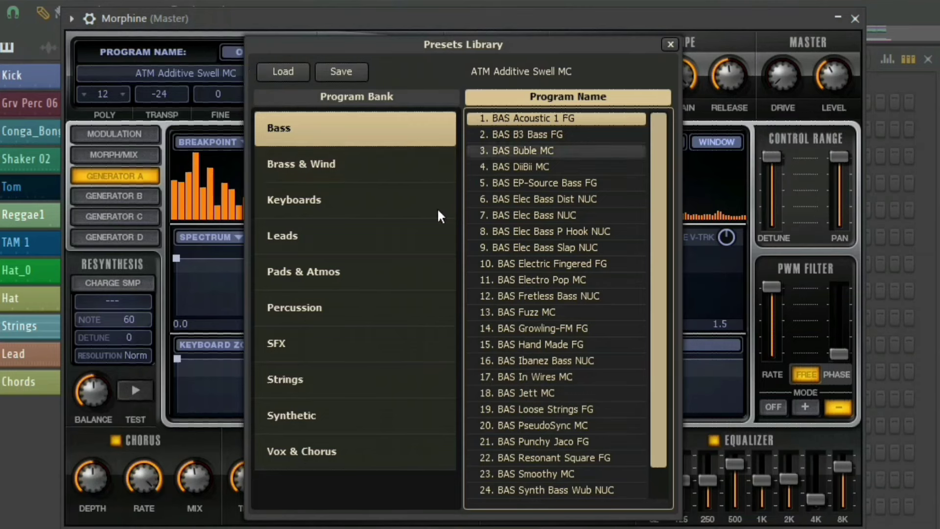
click(327, 198)
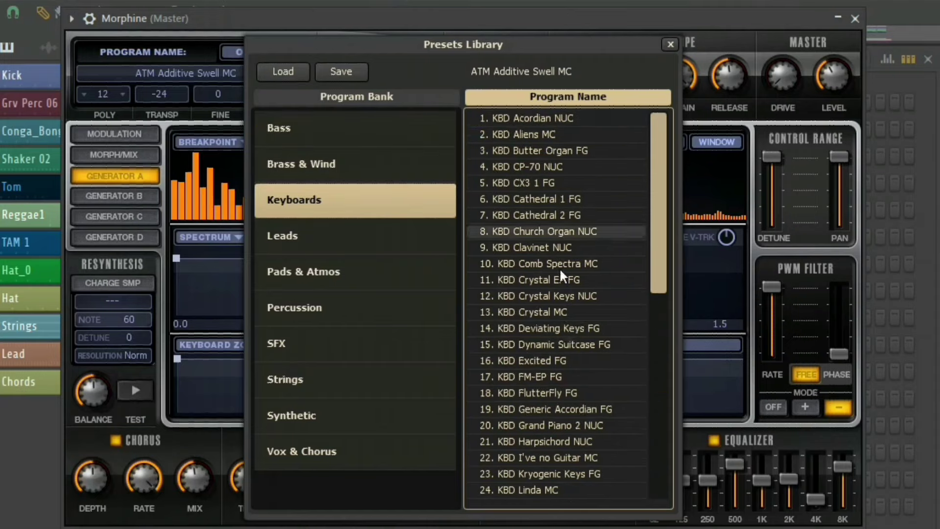
click(560, 327)
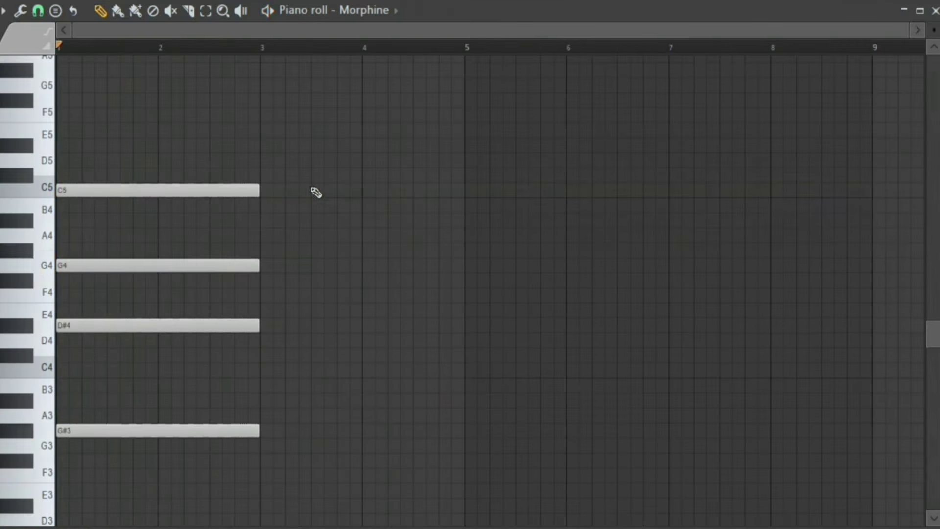
- Draw one-bar chords in the Morphine piano roll: C4, G4, A#4, D#5 in bar 3 and A#3, F4, A#4, D5 in bar 4
key(space)
click(272, 146)
click(375, 161)
click(271, 221)
click(374, 220)
click(375, 265)
click(272, 265)
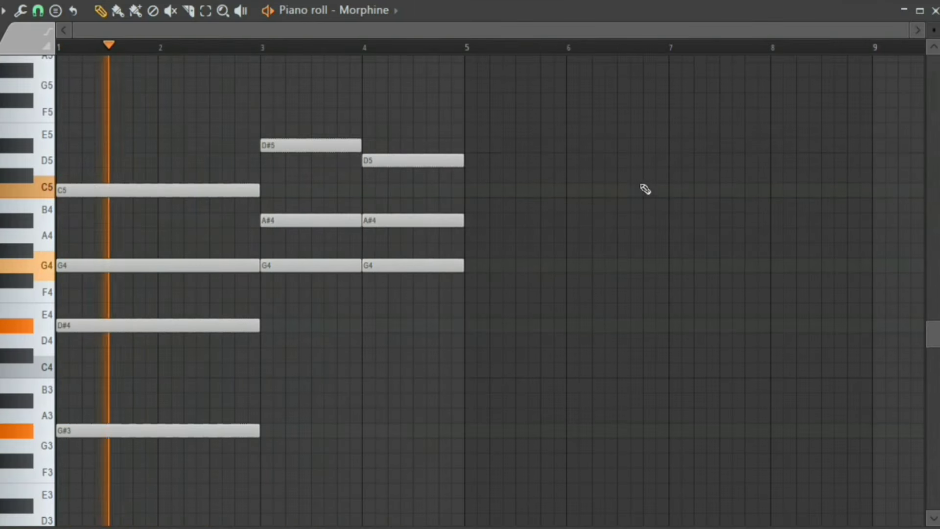
drag(375, 265, 374, 295)
click(272, 370)
click(374, 400)
- Draw a two-bar chord at bar 5 with the notes D#4, A#4, D#5 and G5
click(475, 326)
drag(563, 326, 668, 338)
click(409, 220)
click(402, 145)
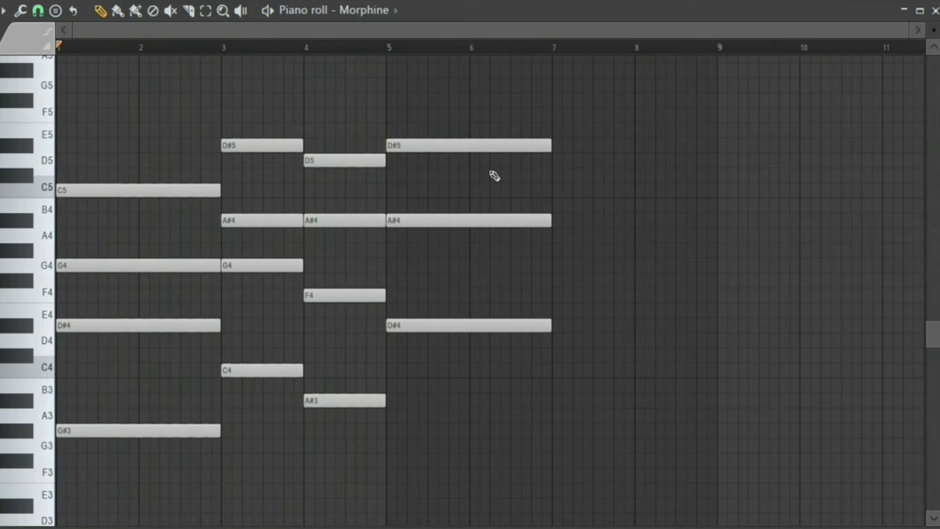
click(394, 85)
- Draw a two-bar chord at bar 7 with the notes A#3, D#4, G4, A#4 and F5
click(563, 115)
click(563, 265)
click(563, 325)
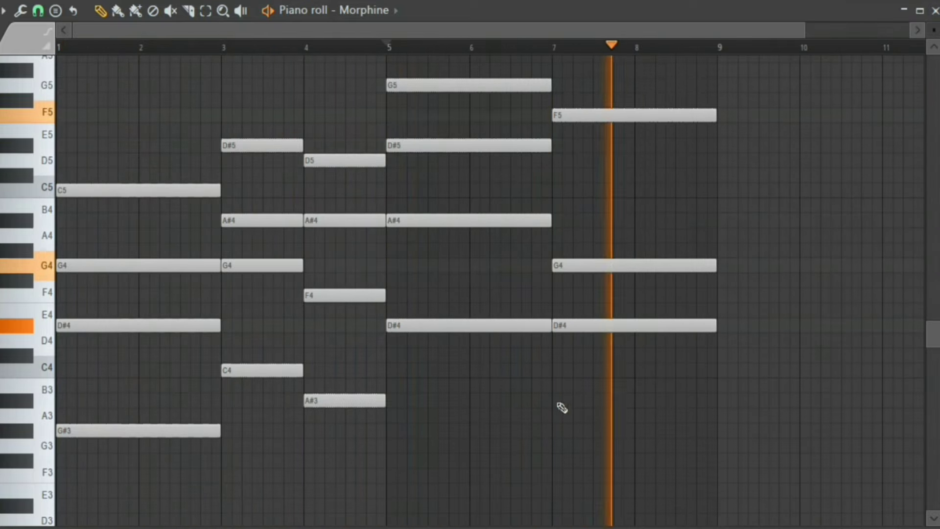
click(558, 402)
click(563, 221)
- Duplicate the eight-bar chord progression so it repeats from bar 9, and play it back
drag(806, 30, 909, 30)
key(ctrl+b)
key(ctrl+d)
drag(264, 31, 71, 30)
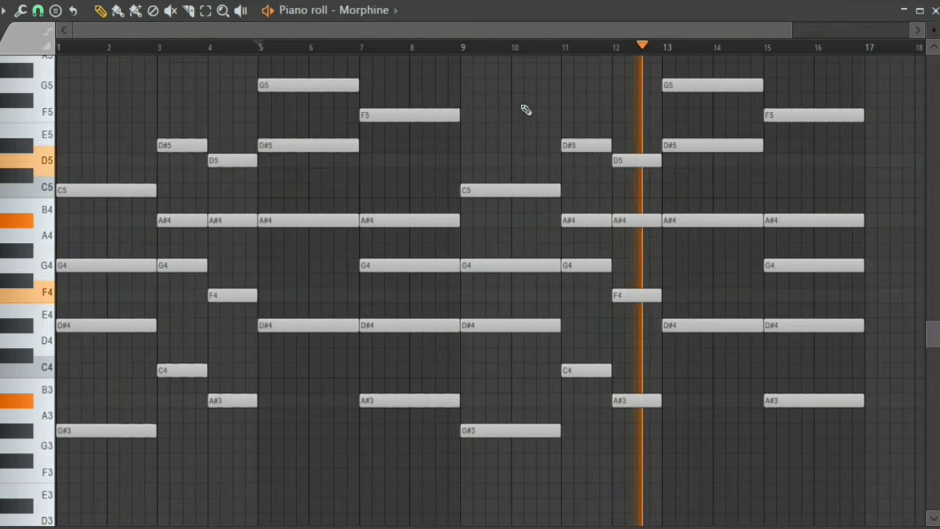
key(space)
scroll(888, 238, down, 3)
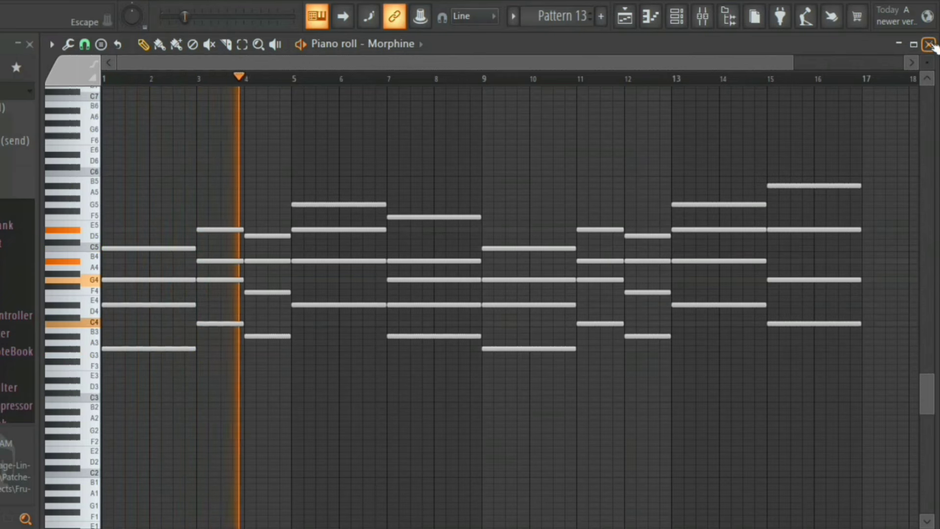
- Leave the piano roll and rename the Morphine channel as Pad using the preset name, color and icon
click(930, 44)
right_click(431, 474)
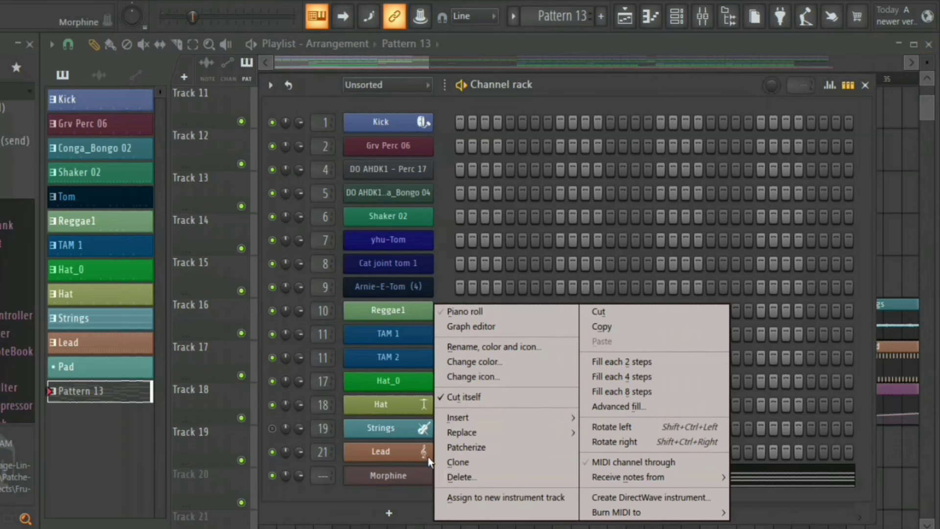
click(484, 346)
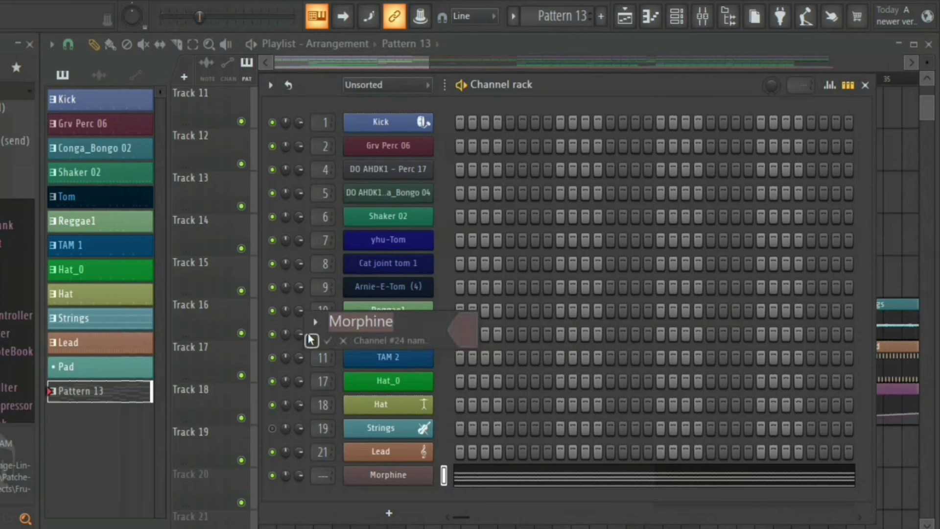
click(311, 337)
click(326, 358)
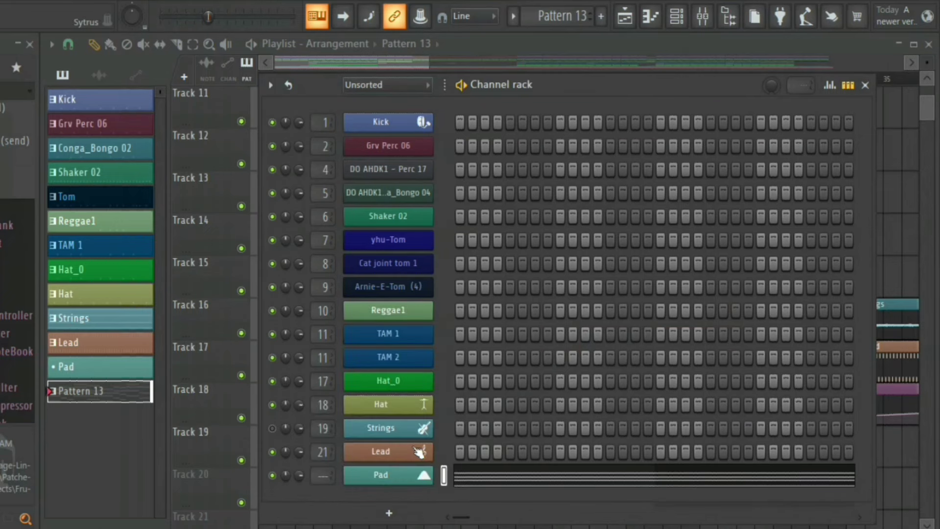
- Route the Pad channel to mixer track 22 and rename Pattern 13 as Pad
key(ctrl+l)
click(866, 86)
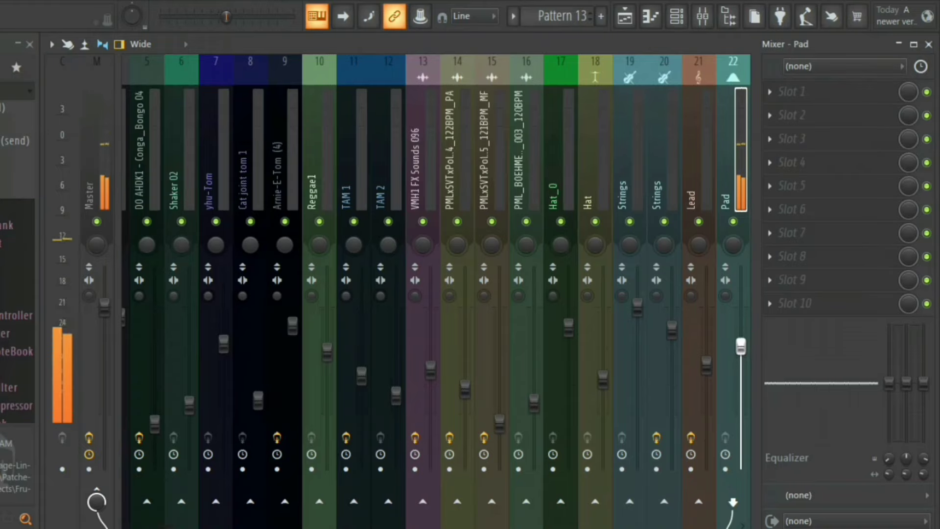
click(929, 44)
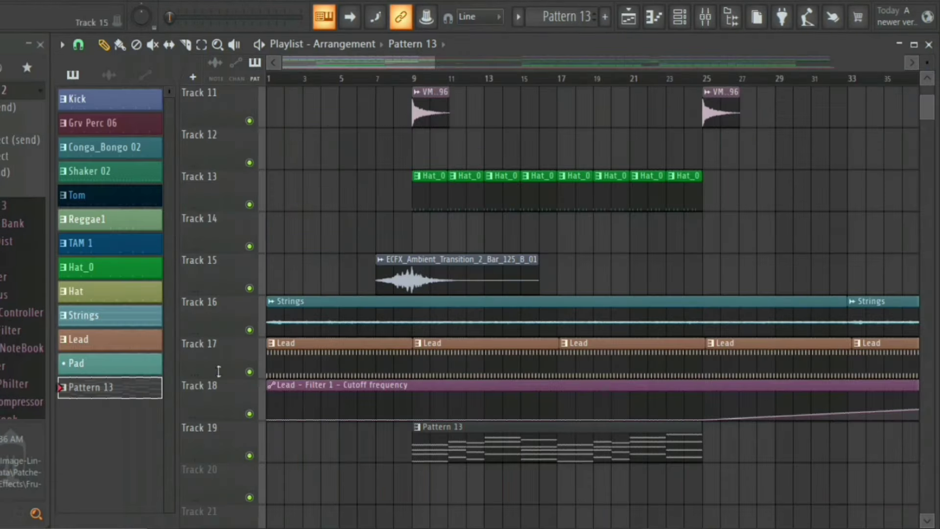
right_click(98, 386)
click(176, 359)
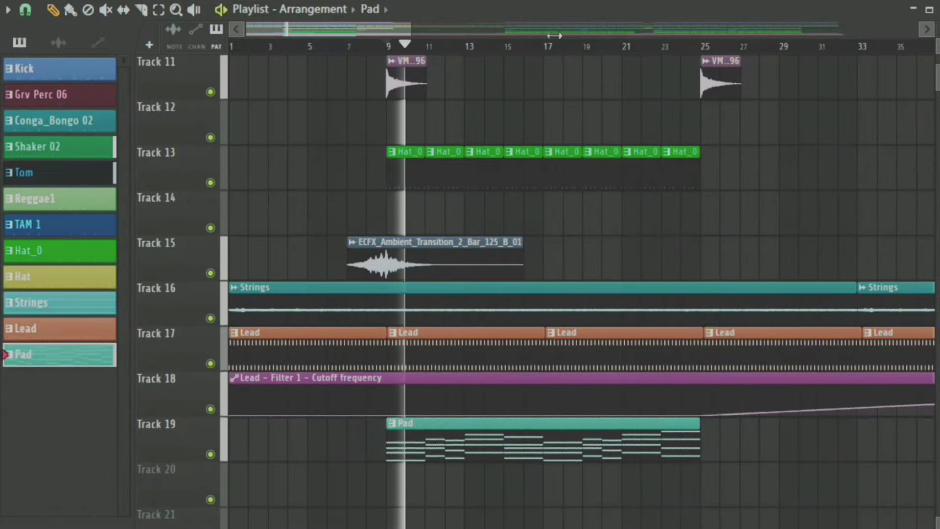
- Place Pad clips on playlist track 19 at bars 57 and 73, trimming the second one to end at bar 85
drag(498, 36, 724, 39)
drag(723, 39, 767, 39)
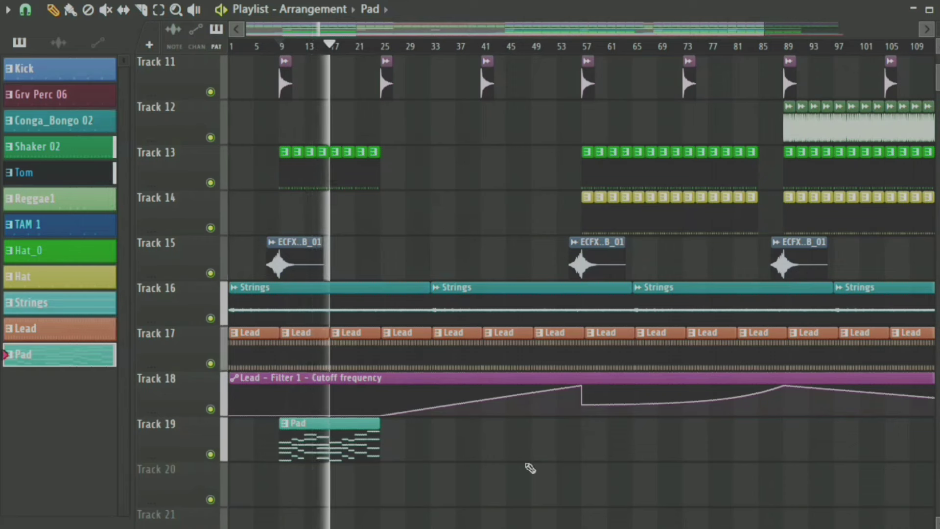
click(585, 437)
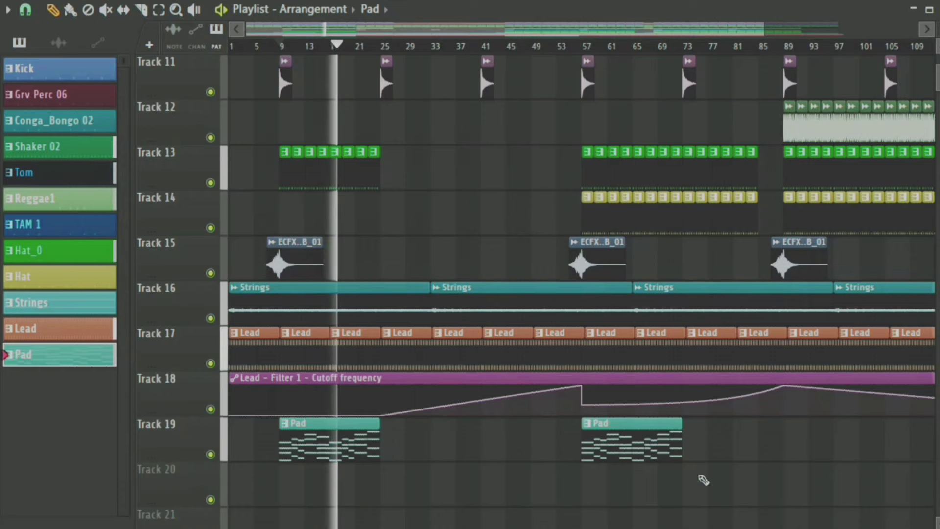
click(685, 441)
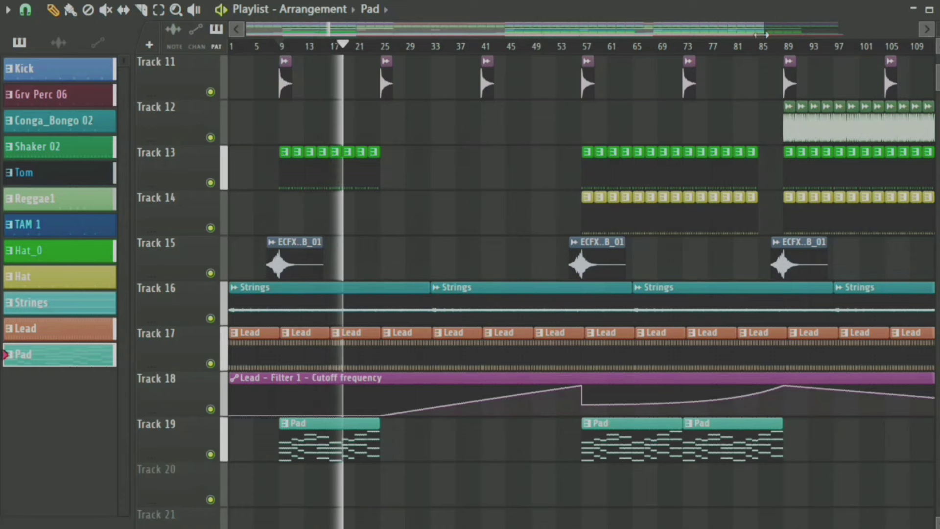
click(759, 46)
drag(765, 27, 819, 32)
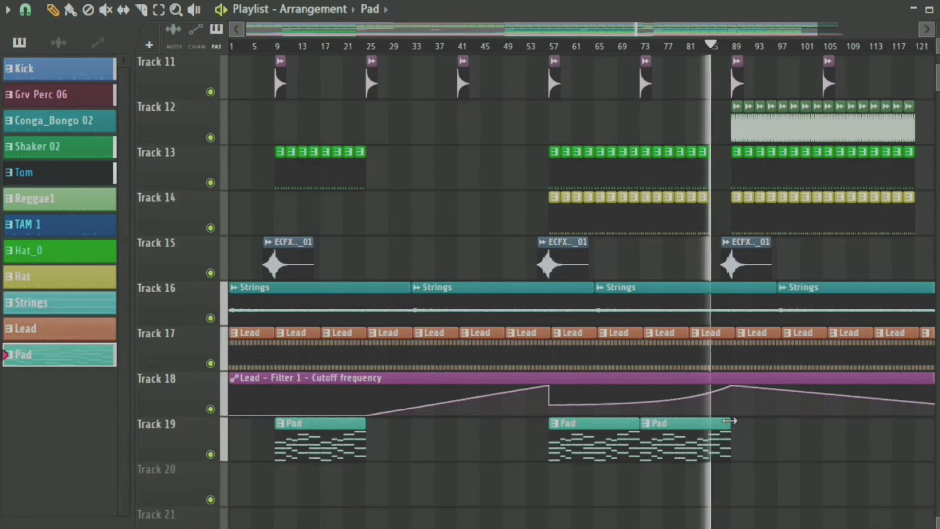
drag(729, 421, 708, 422)
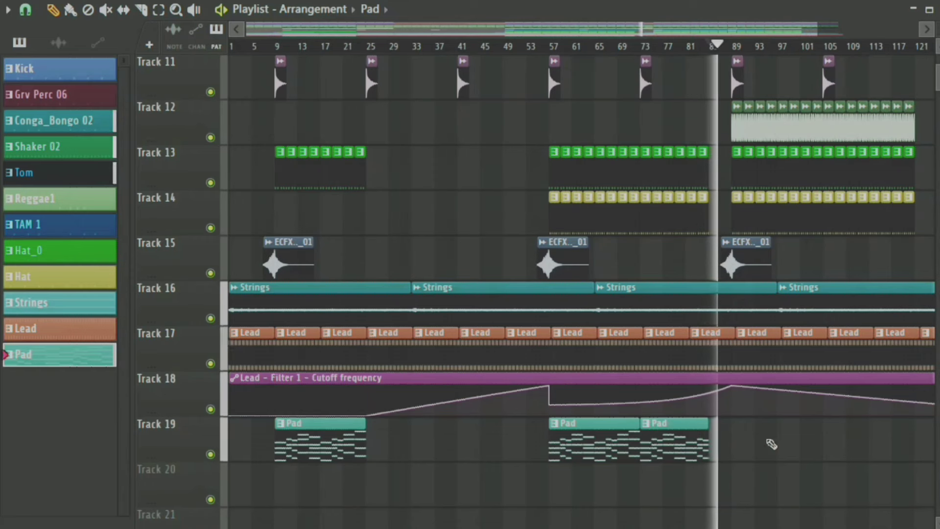
- Place two back-to-back Pad clips on playlist track 19 at bars 89 and 105
click(734, 443)
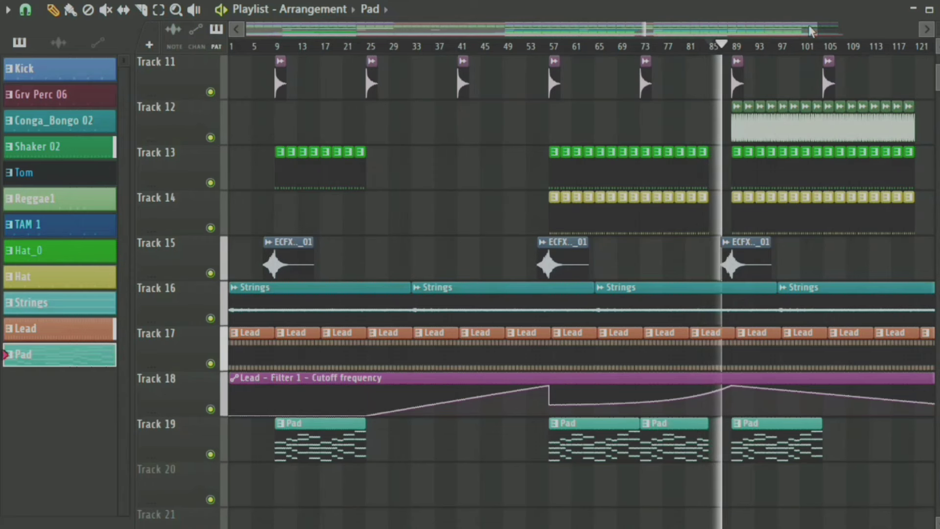
scroll(694, 448, down, 1)
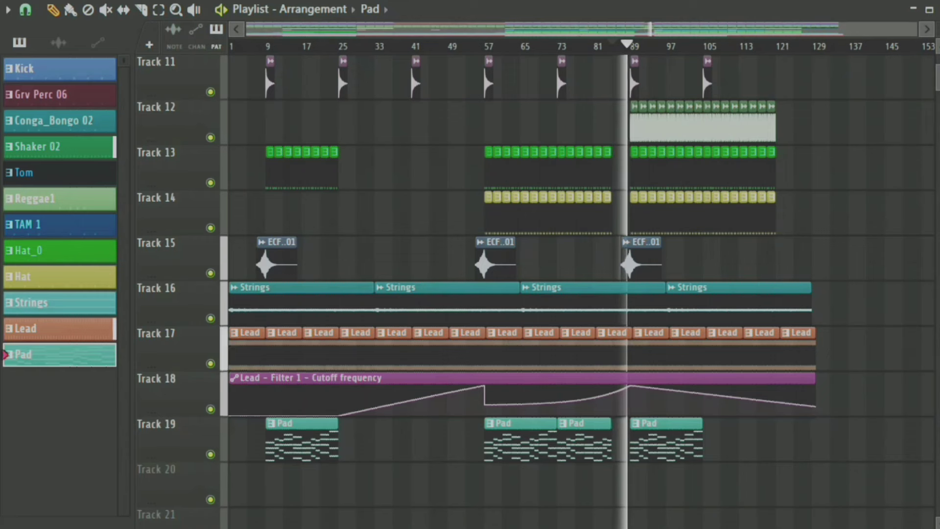
click(749, 444)
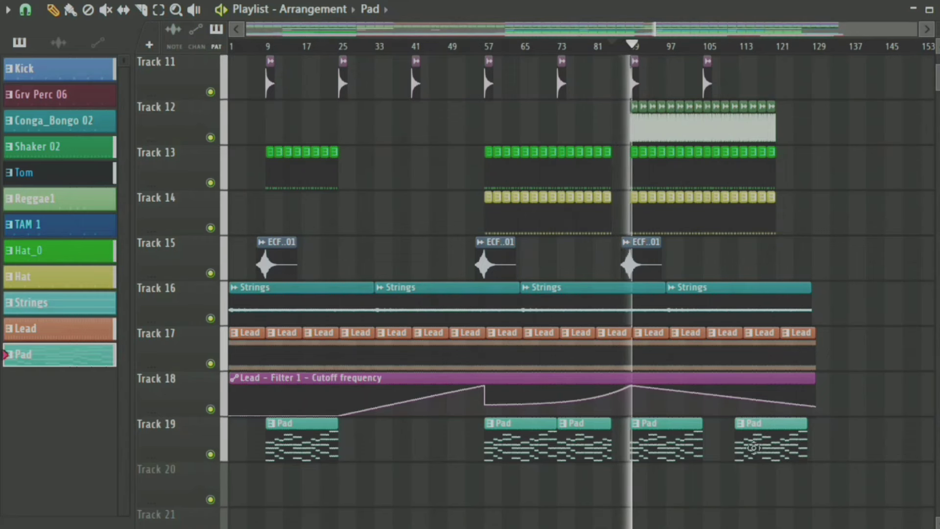
drag(749, 444, 723, 444)
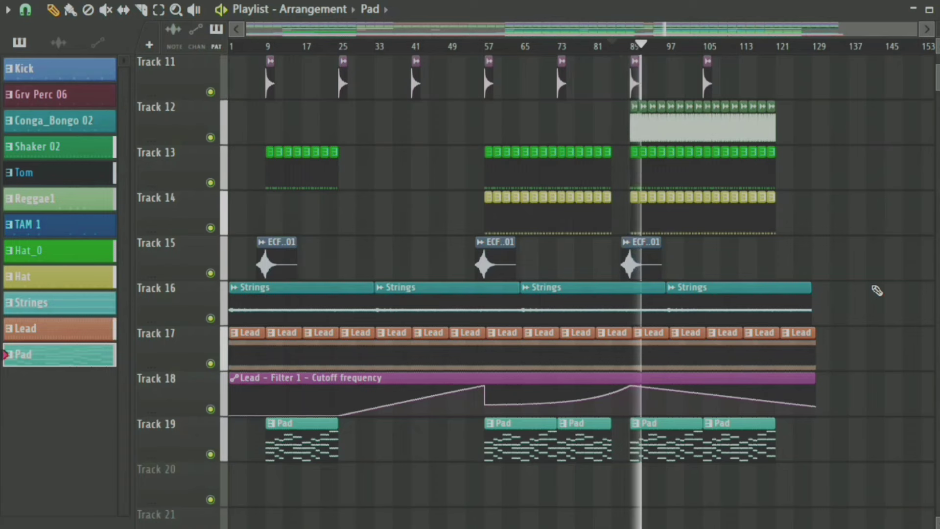
- Stop playback, set the song position to bar 9 and create a new pattern with the preset name Bass
key(space)
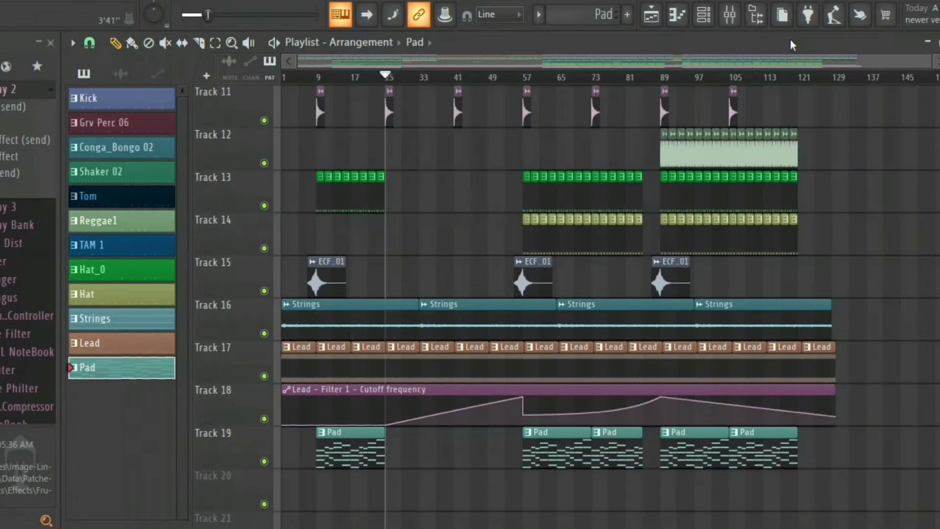
click(317, 78)
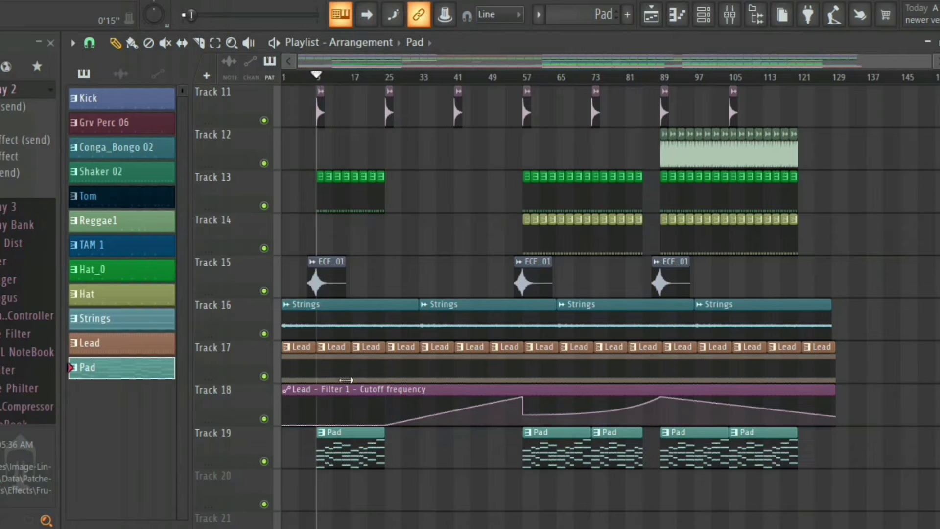
click(704, 15)
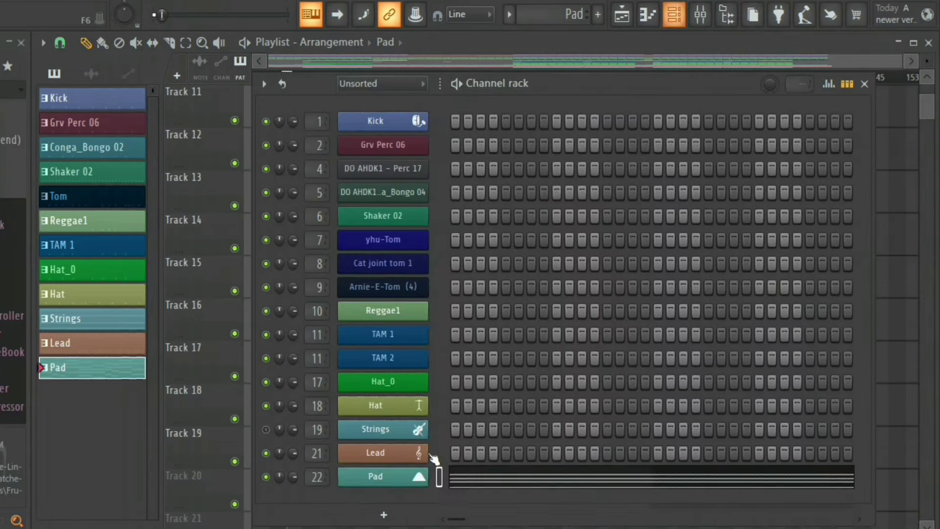
click(384, 514)
click(627, 15)
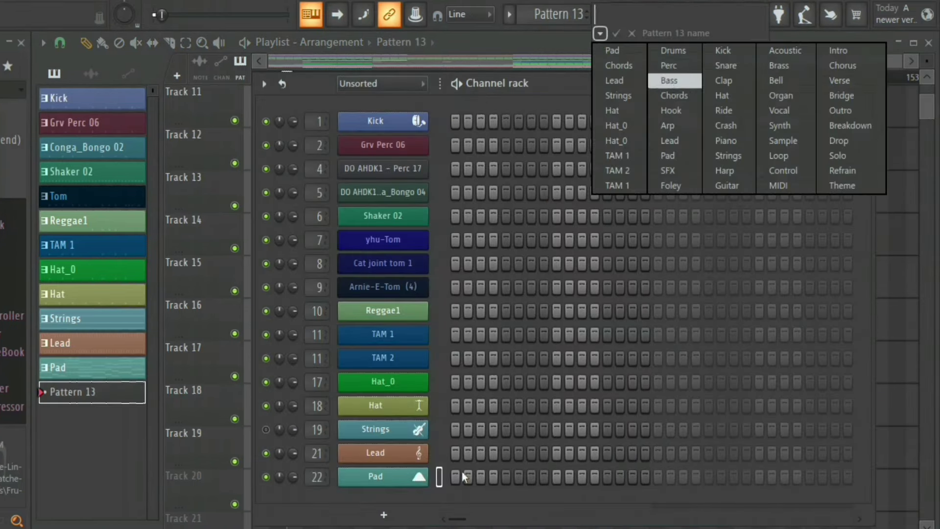
click(673, 80)
- Add a Fruity DX10 channel to the Bass pattern and load its FM Sub preset
click(384, 514)
click(659, 359)
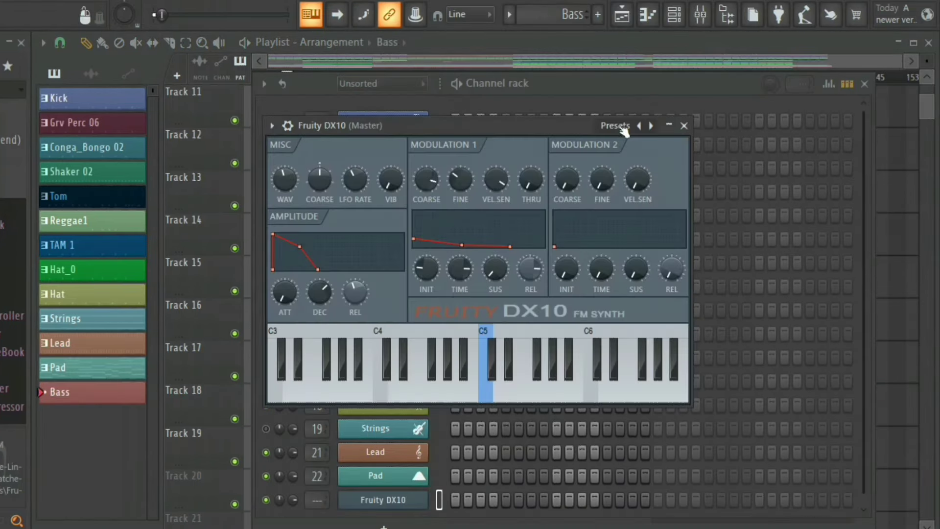
click(609, 126)
click(662, 185)
click(681, 126)
- Paste the pad notes into the FM Sub channel and erase the upper chord notes, keeping only the lowest line as the bass
right_click(424, 500)
click(600, 340)
click(493, 500)
right_click(142, 299)
right_click(332, 221)
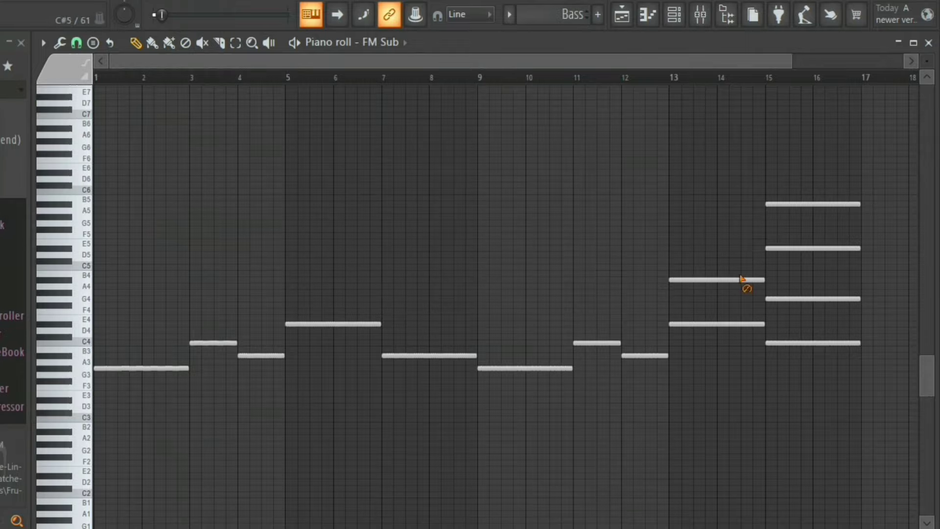
right_click(742, 278)
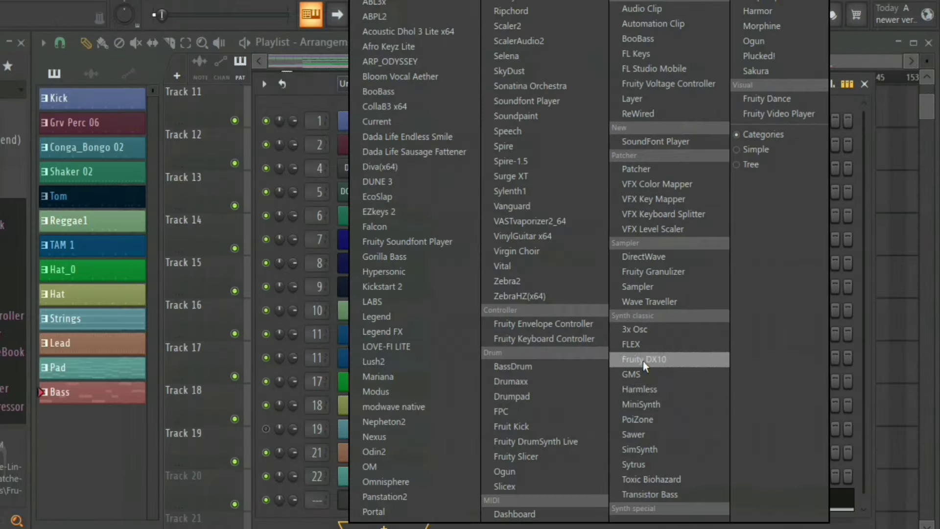
- Add a second Fruity DX10 channel with the eFlute preset and paste the copied notes into it
click(656, 360)
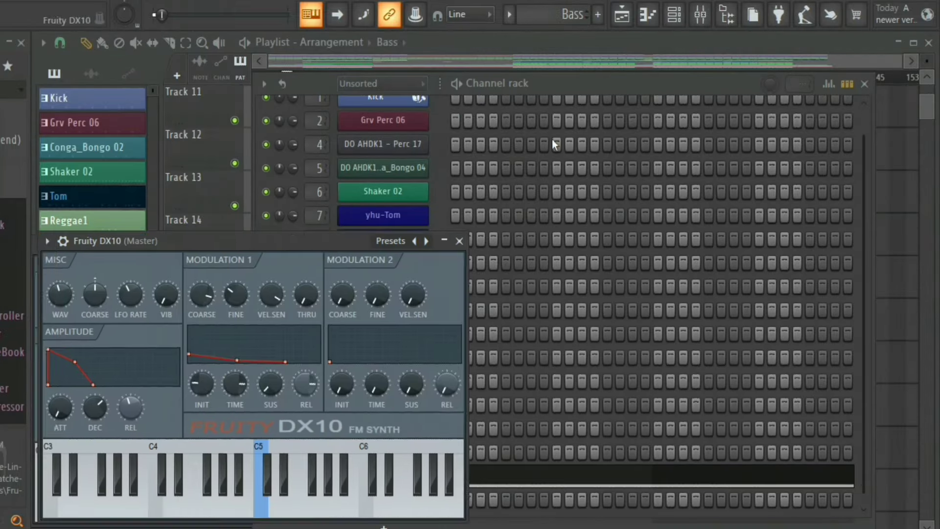
click(624, 130)
click(662, 142)
click(702, 130)
right_click(392, 498)
click(600, 341)
- Rename the FM Sub channel as Bass using the rename, color and icon option
right_click(392, 478)
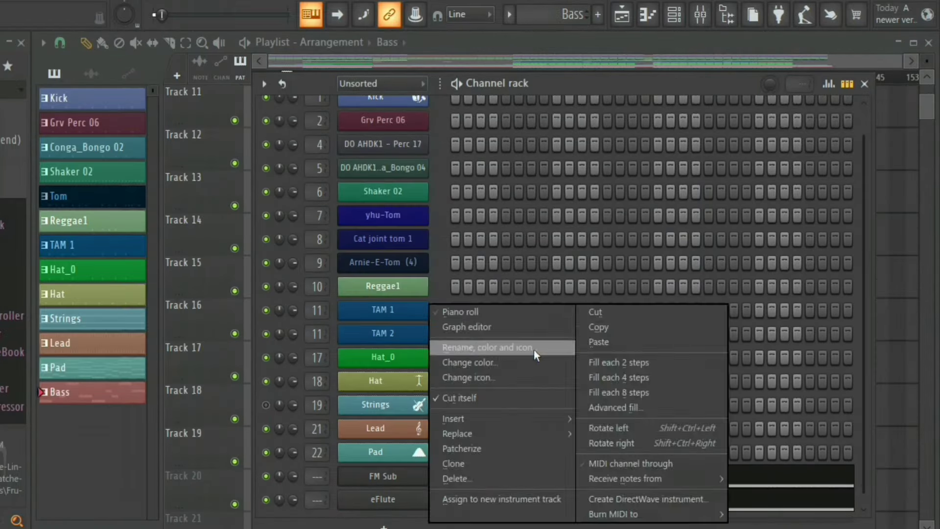
click(535, 350)
text(Bass)
key(Return)
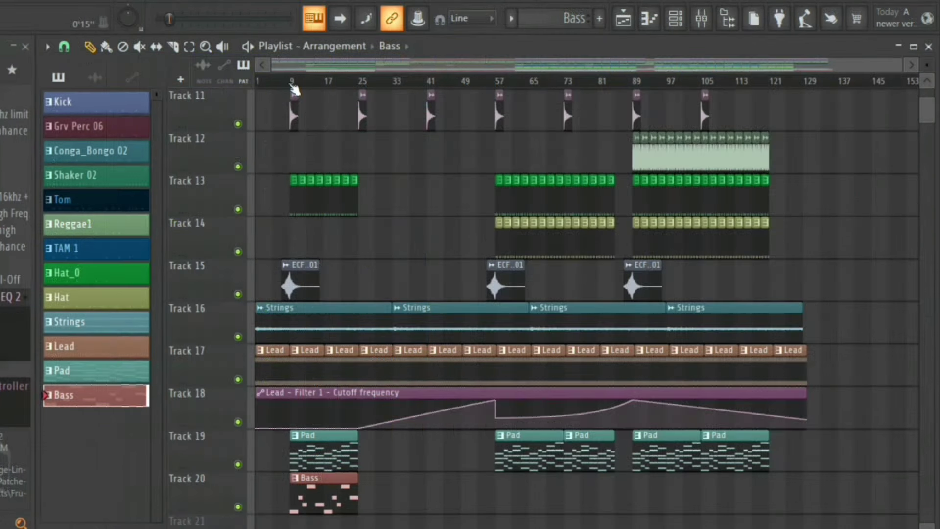
- Place Bass clips on playlist track 20 at bars 57 and 73, and duplicate the pair to bars 89 and 105
click(292, 82)
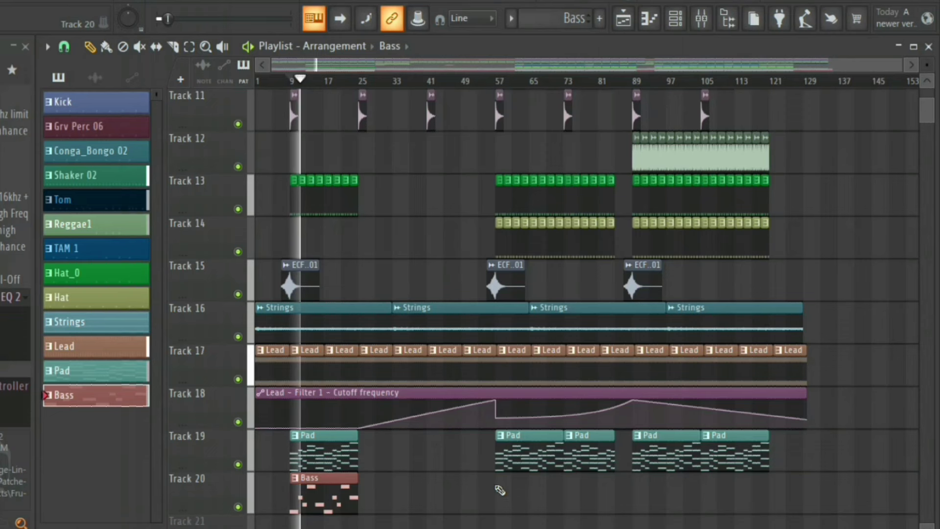
click(500, 489)
click(572, 494)
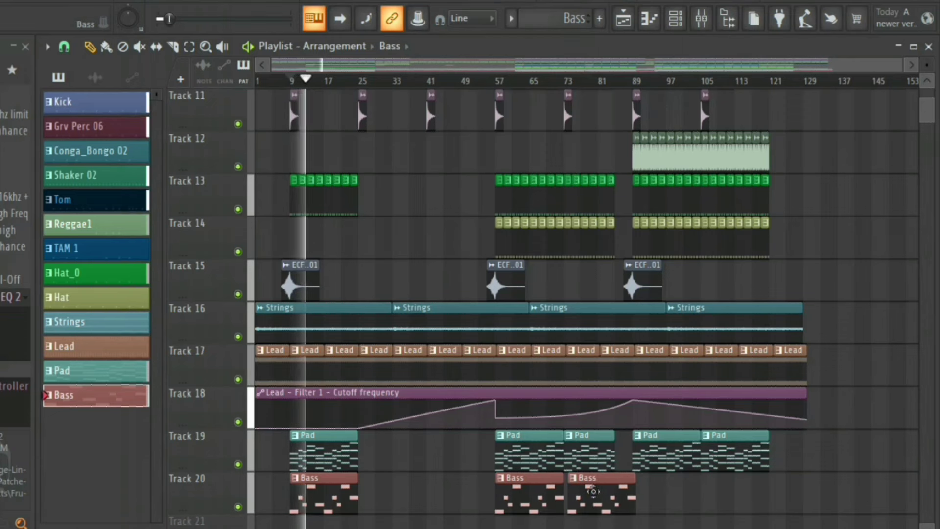
drag(593, 490, 587, 488)
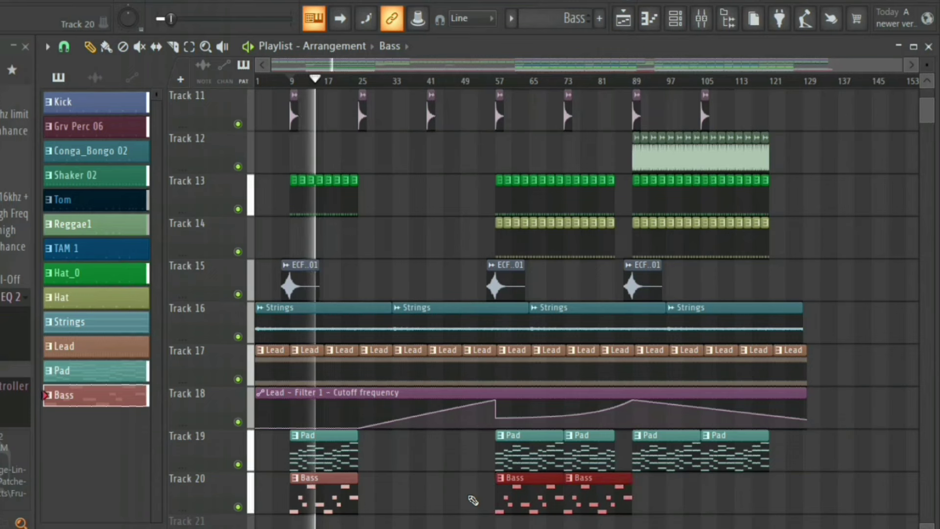
key(ctrl+b)
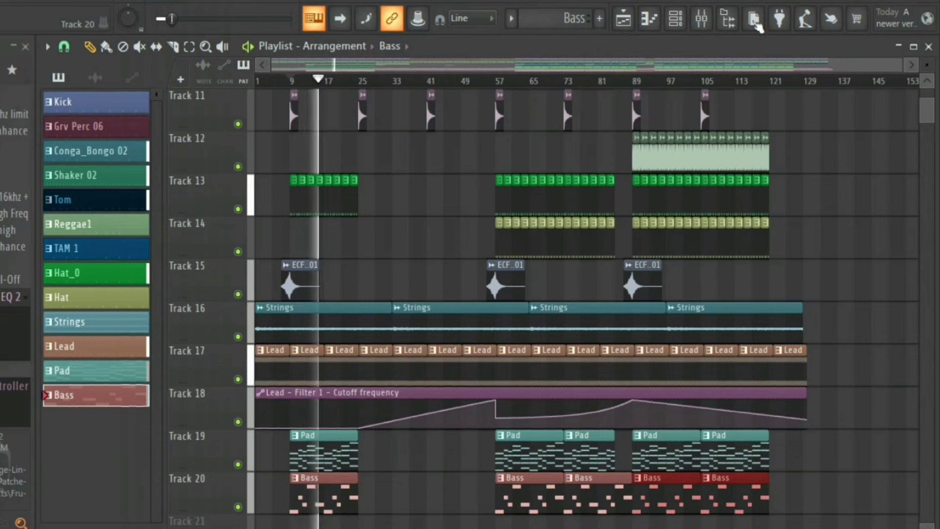
- Load the Bass preset from the browser's MIXER PRESETS folder onto mixer track 23
key(F9)
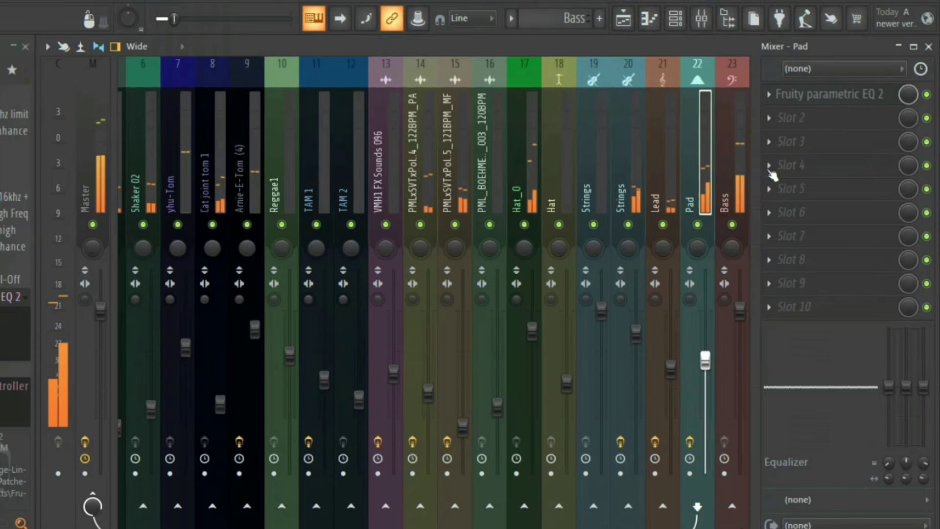
click(732, 184)
scroll(87, 199, up, 15)
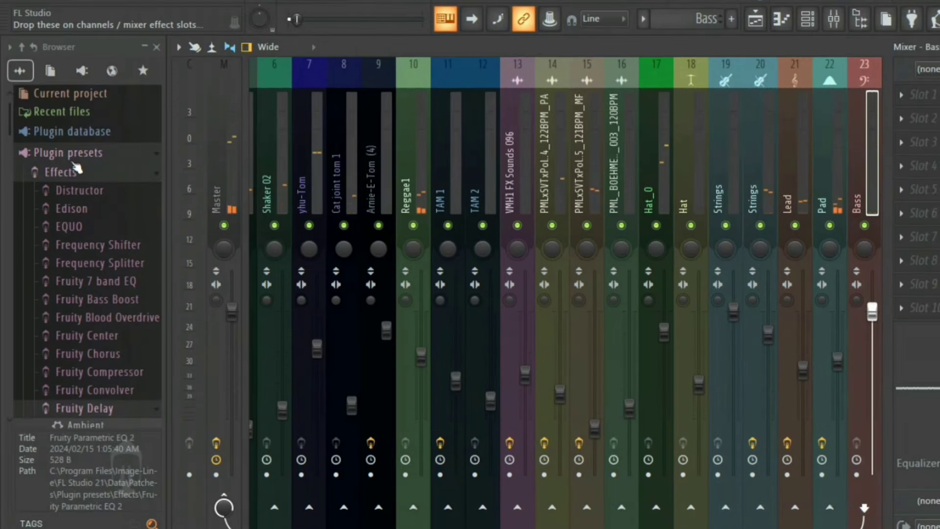
click(68, 153)
scroll(111, 417, down, 4)
click(73, 223)
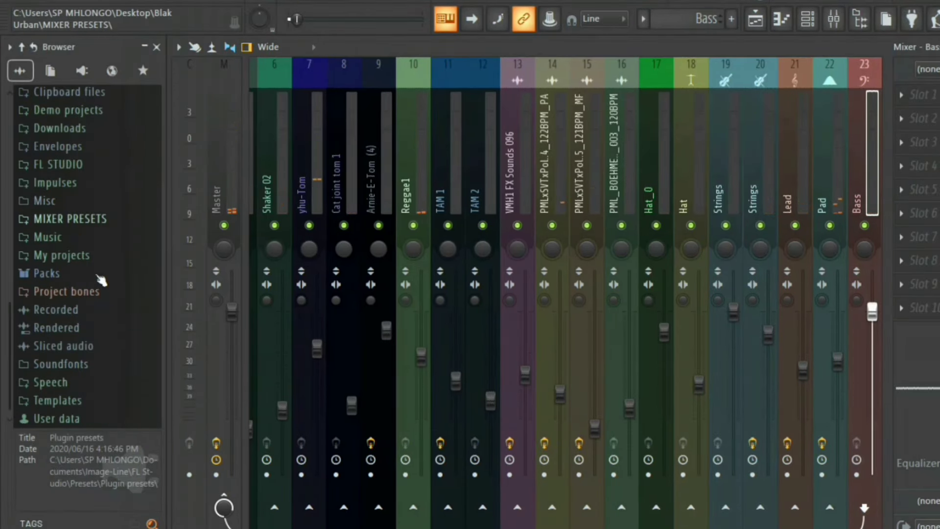
click(73, 340)
click(61, 354)
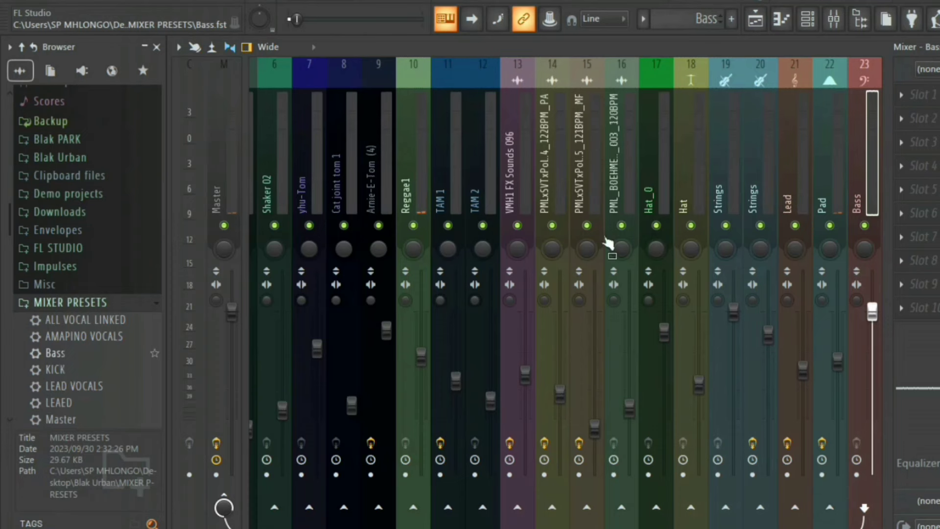
drag(605, 239, 857, 179)
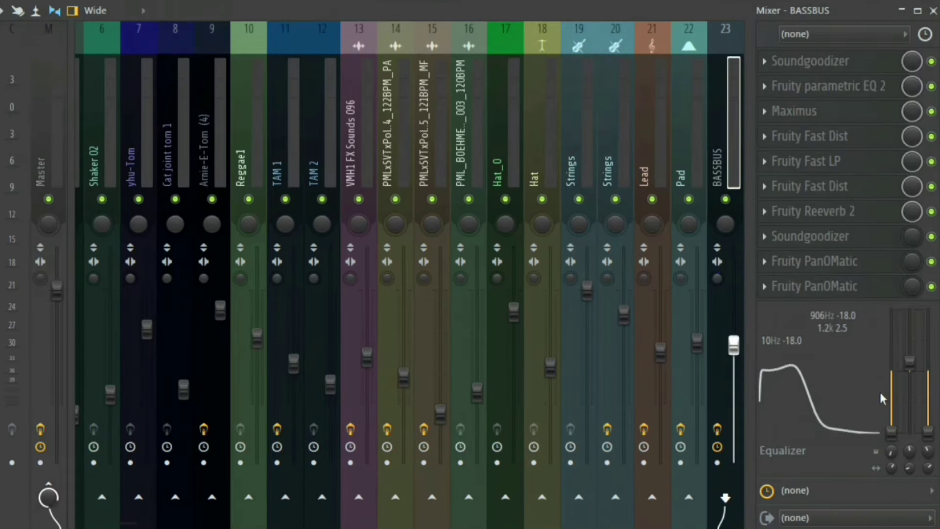
- Reset the low and mid equalizer levels on the BASSBUS mixer track and delete the Fruity PanOMatic effect in slot 9
right_click(897, 392)
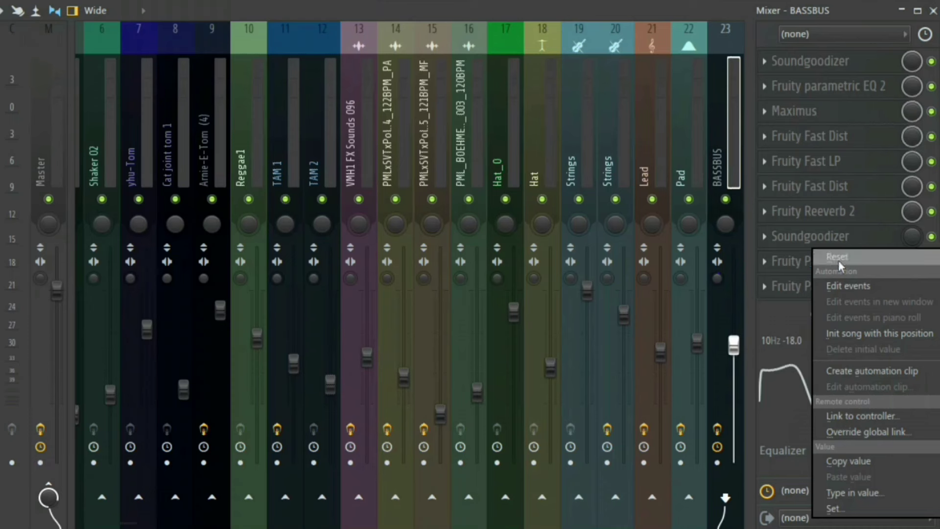
click(869, 260)
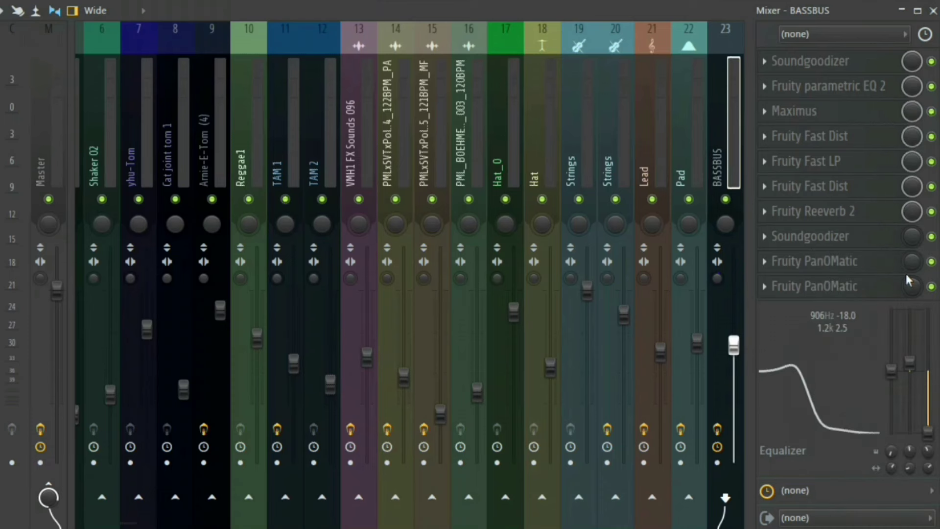
right_click(910, 378)
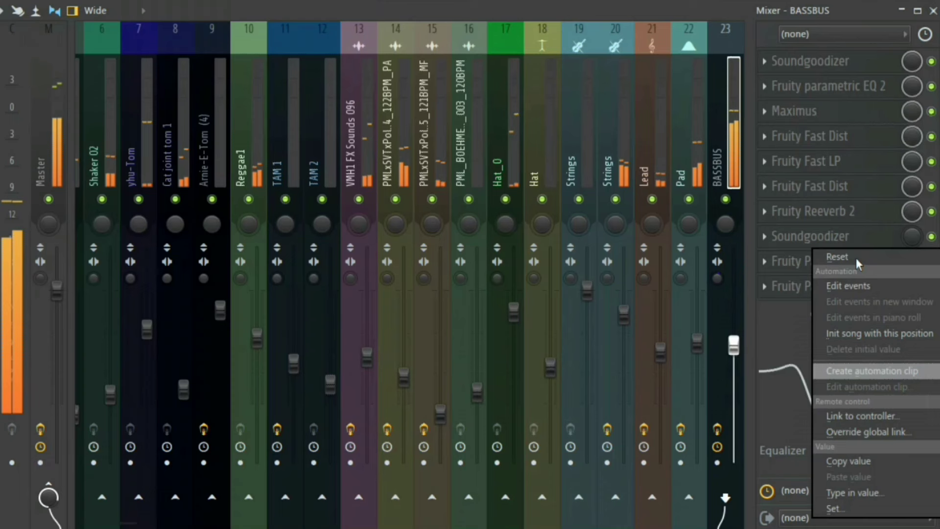
click(857, 259)
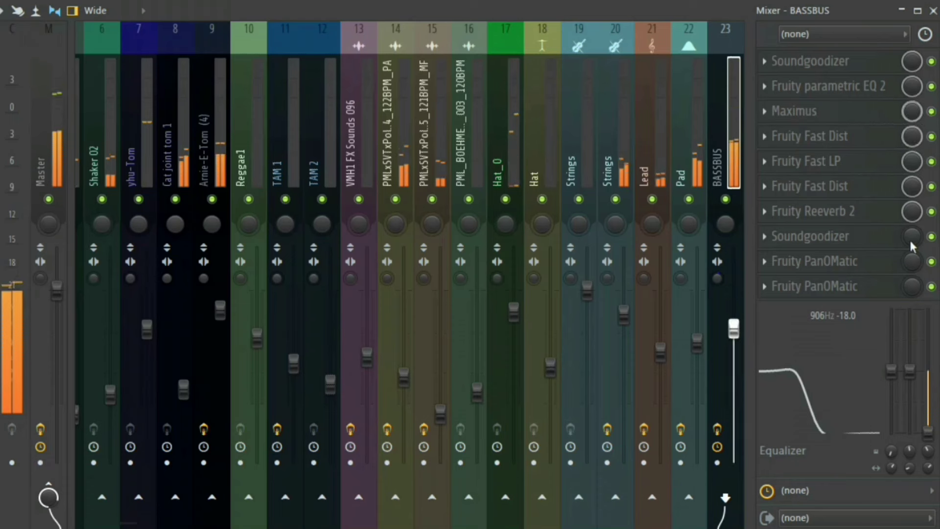
right_click(765, 289)
click(778, 155)
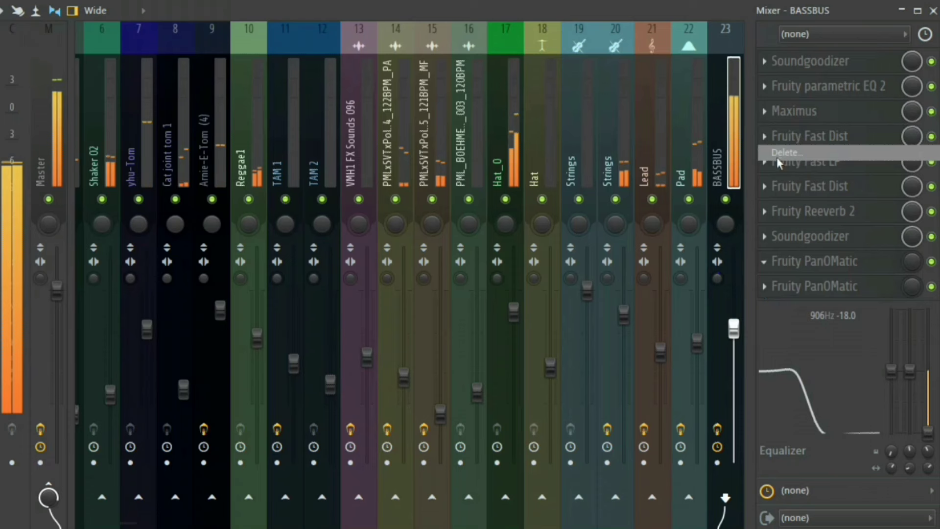
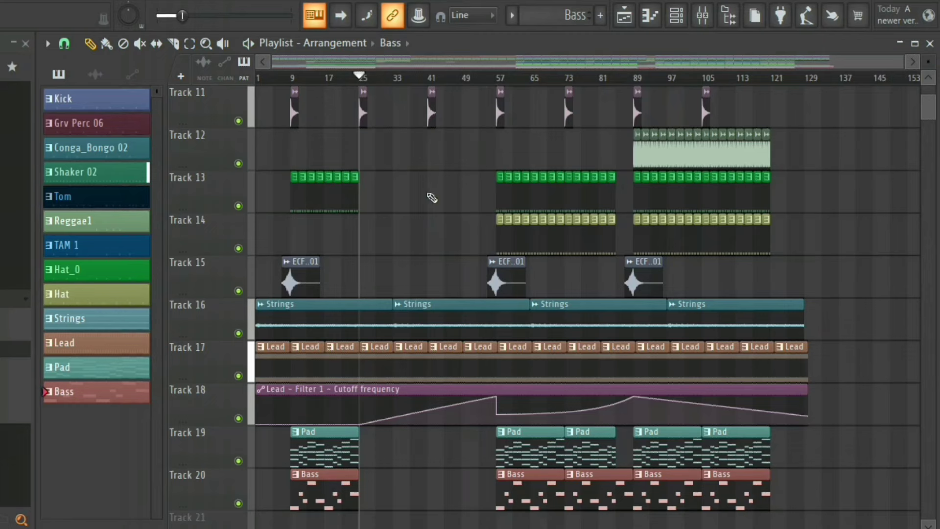
- Create a new pattern named Arp and add a Sytrus channel to it
click(408, 346)
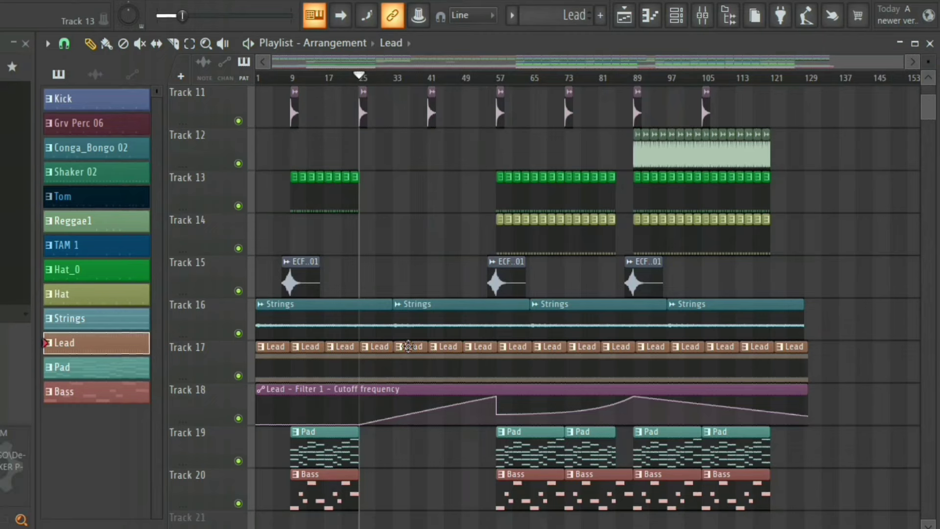
click(601, 16)
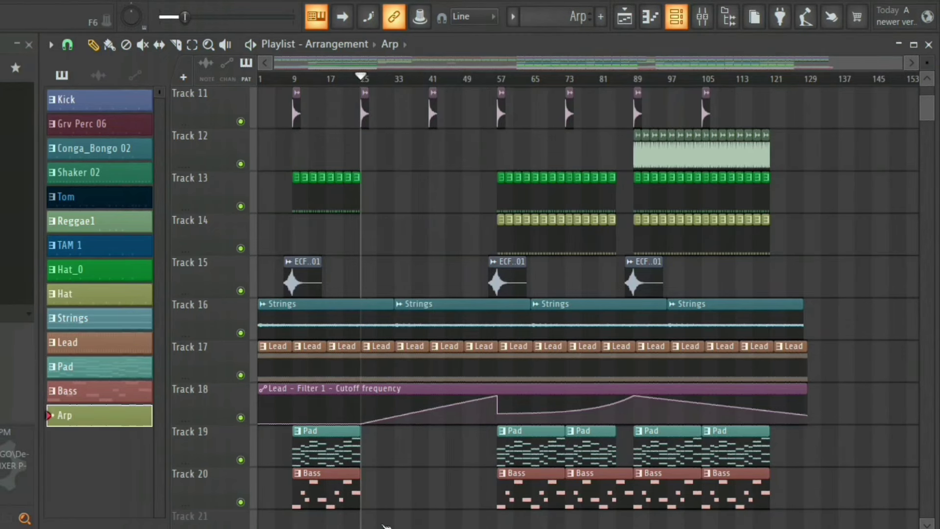
key(F6)
click(384, 525)
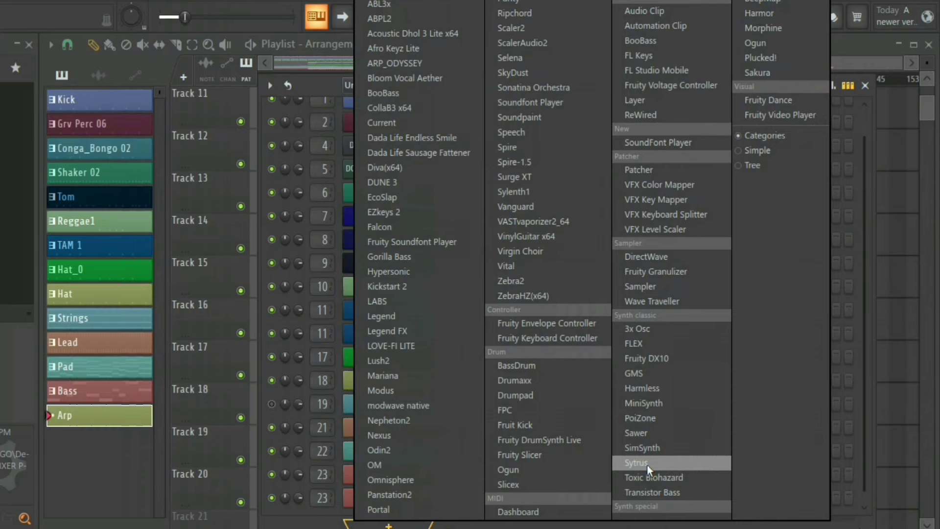
click(647, 462)
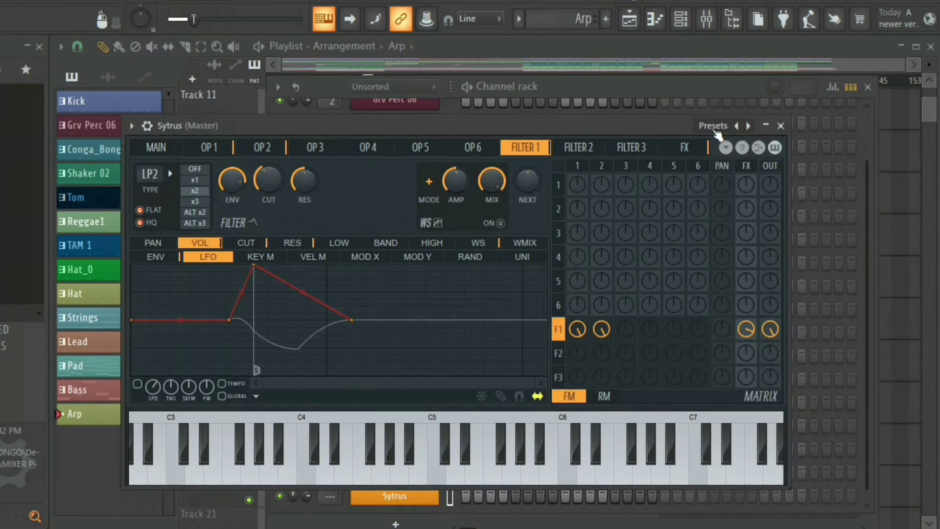
- Load the Advancer preset from the Saif Sameer Plucks category into the new Sytrus channel
click(714, 128)
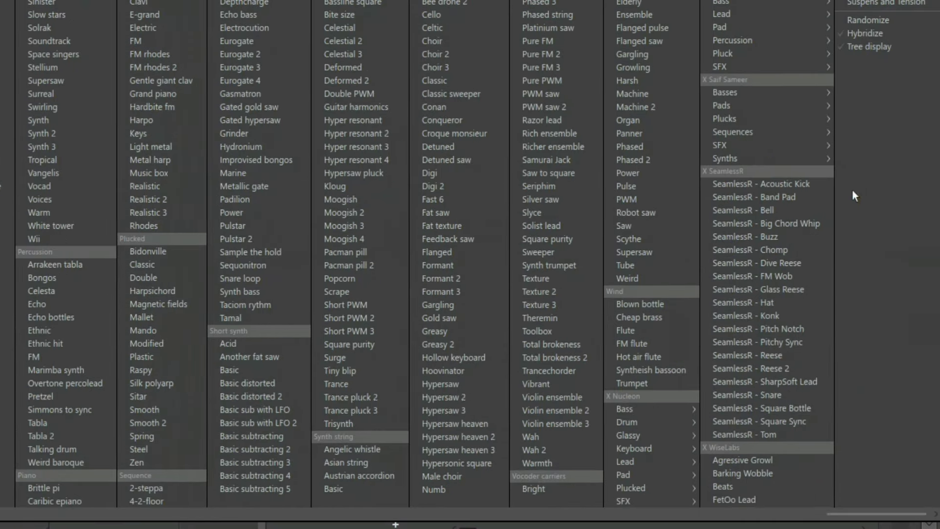
mouse_move(739, 54)
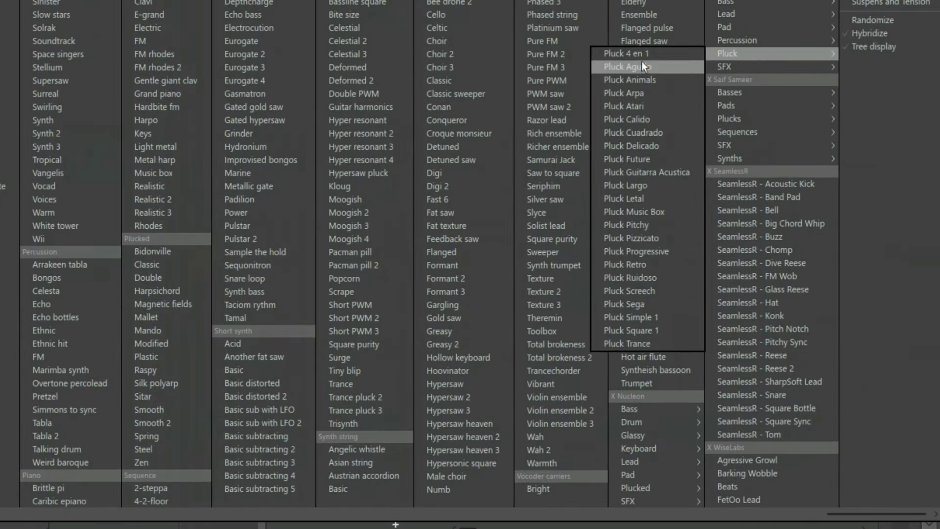
mouse_move(735, 120)
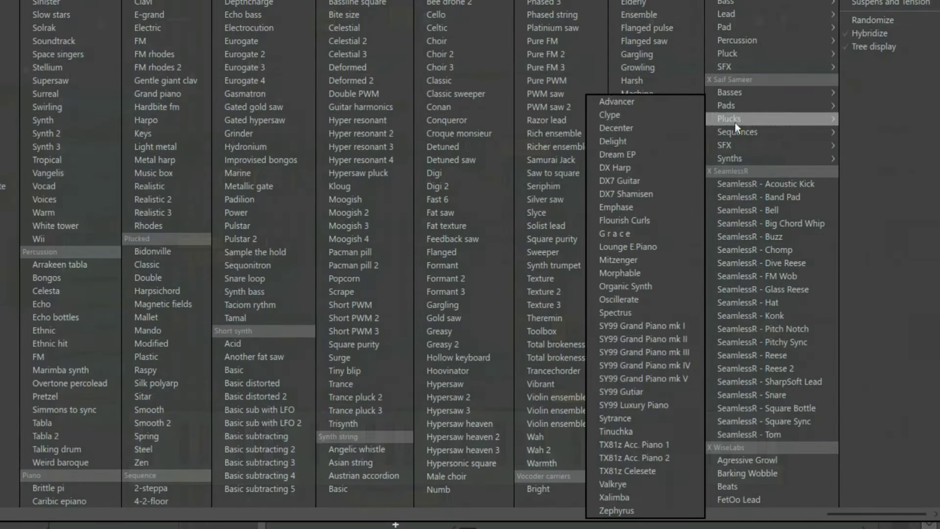
click(610, 102)
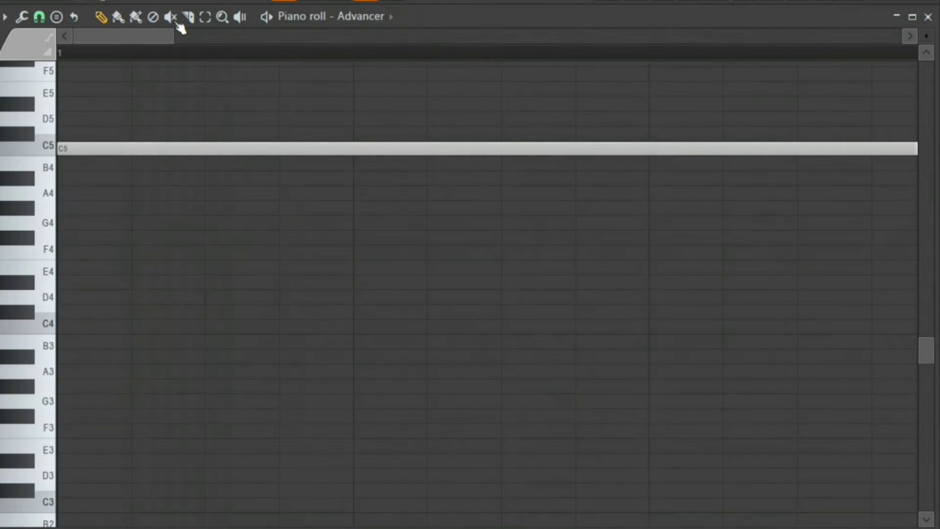
- Slice the long C5 note at the first grid line after its start and delete the remainder
drag(136, 177, 133, 140)
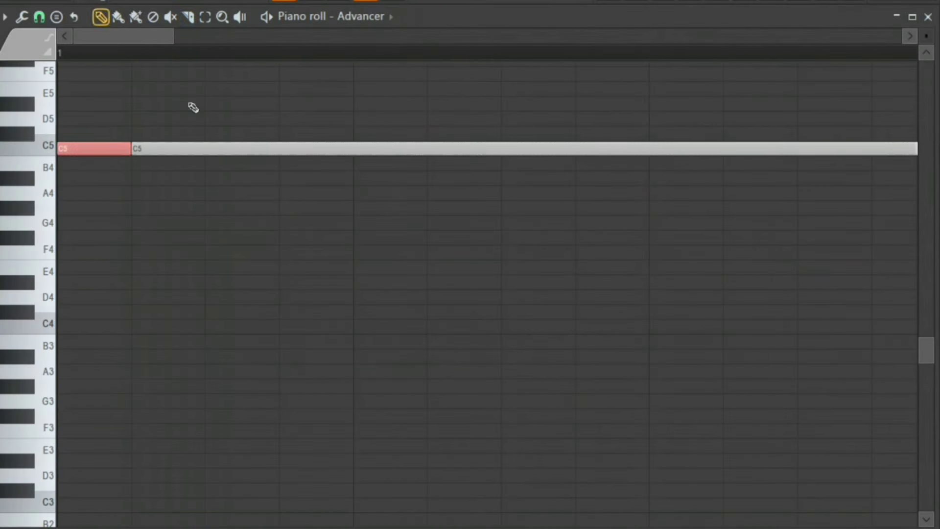
click(215, 152)
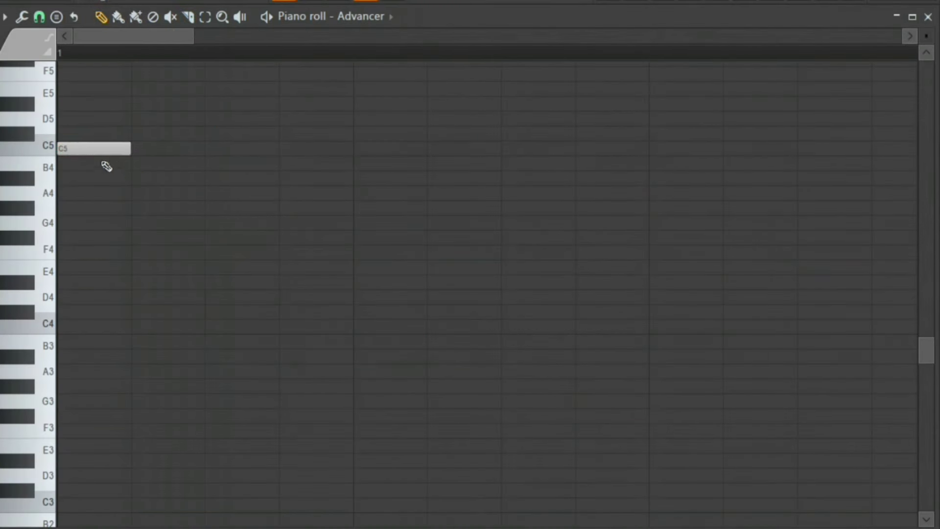
- Add three more short C5 notes to the Advancer piano roll, spaced every three grid steps after the first note
click(283, 154)
drag(380, 101, 380, 127)
key(space)
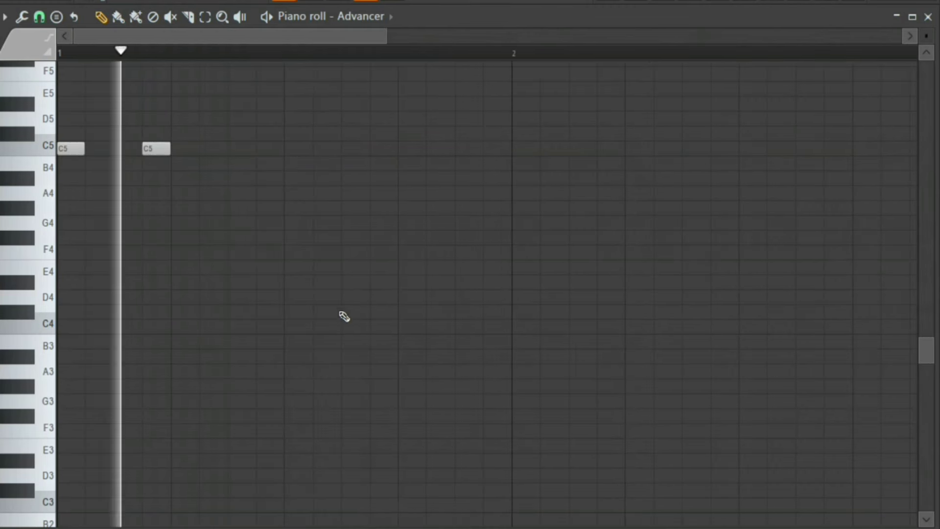
key(space)
scroll(345, 309, up, 3)
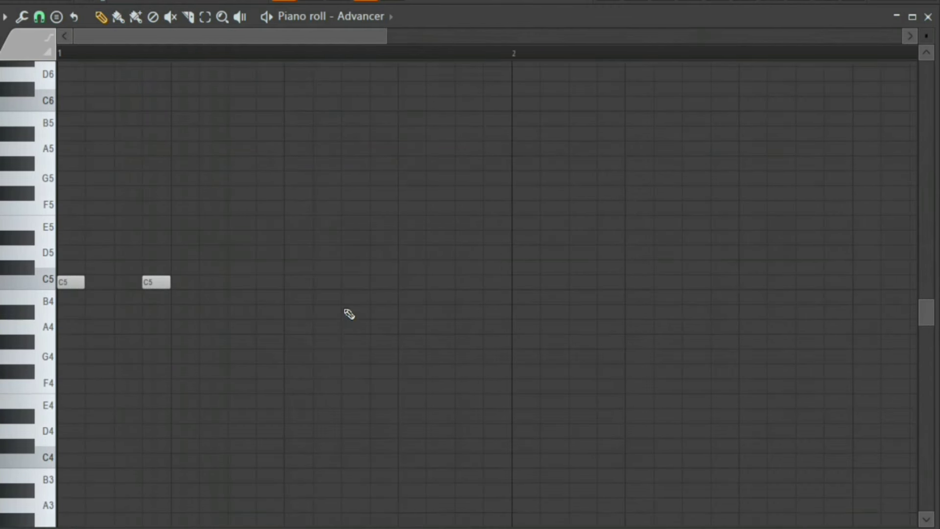
click(233, 283)
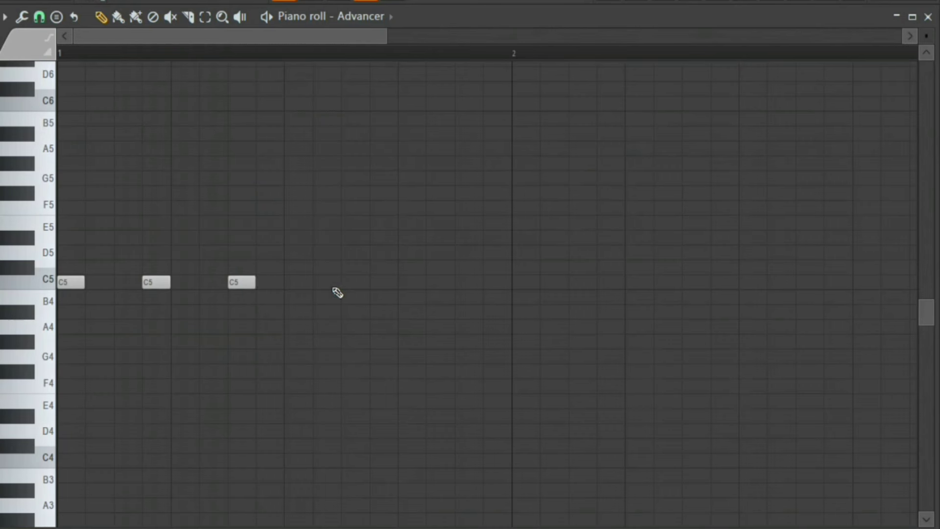
click(318, 282)
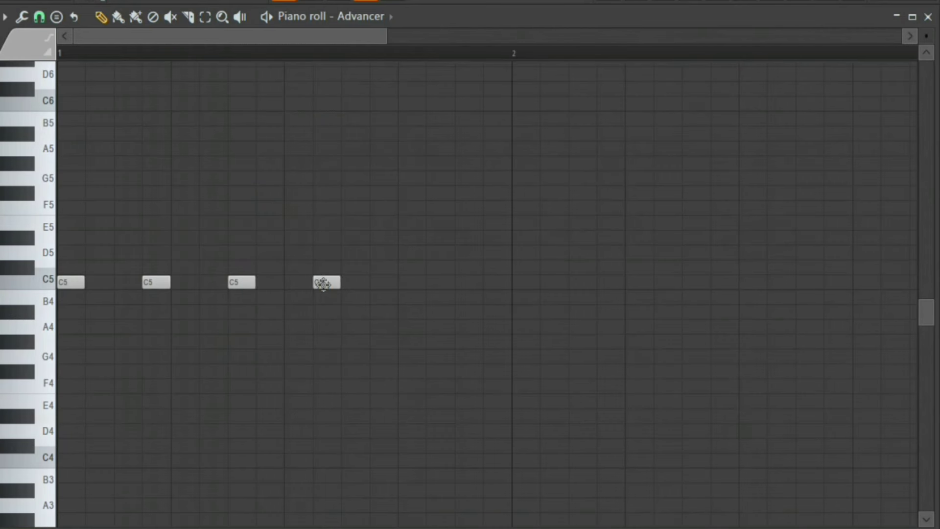
- Lower the four Advancer notes by one octave to C4 and play the pattern
key(space)
key(space)
key(space)
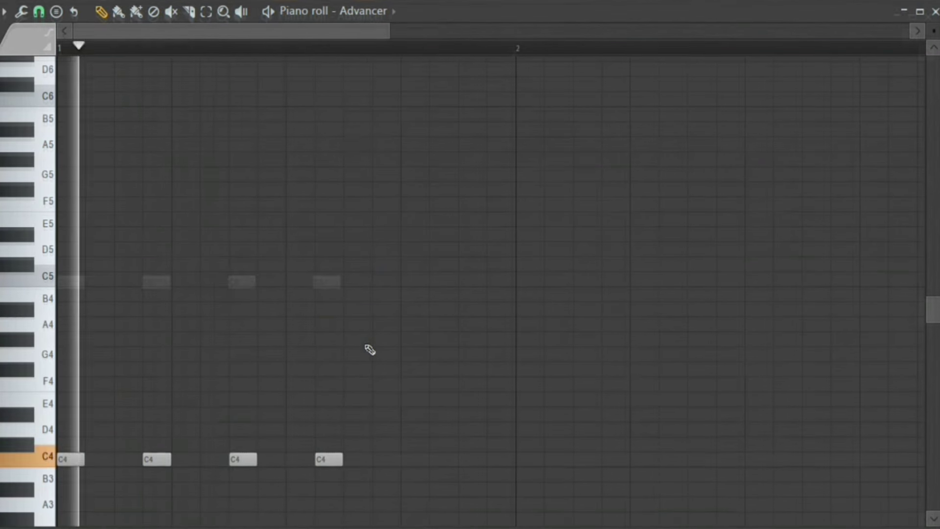
scroll(382, 353, down, 2)
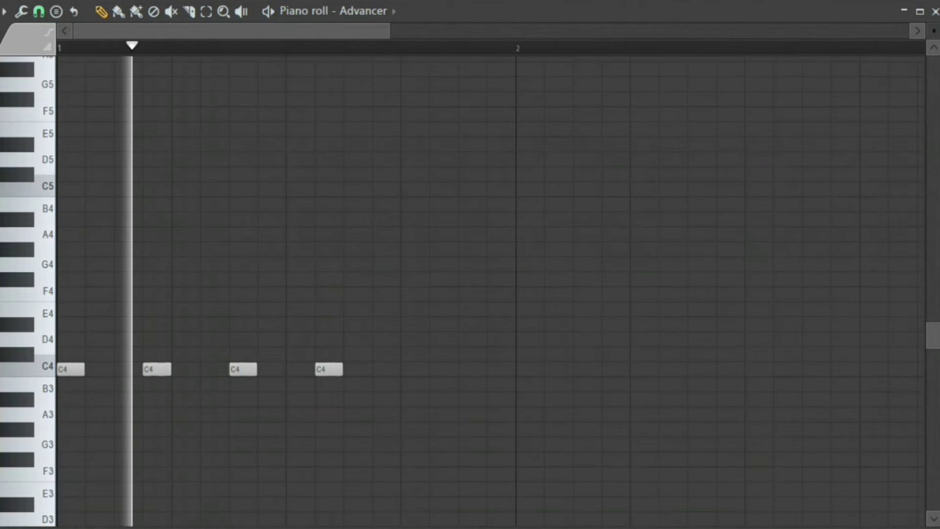
- Delete the first C4 note, raise the first and last of the remaining notes to F4, and play the pattern
key(space)
right_click(73, 369)
key(space)
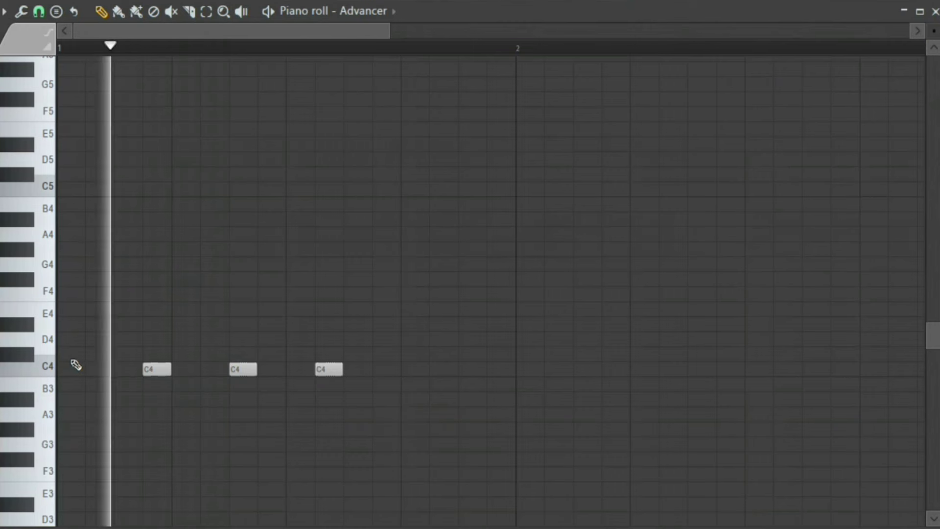
key(space)
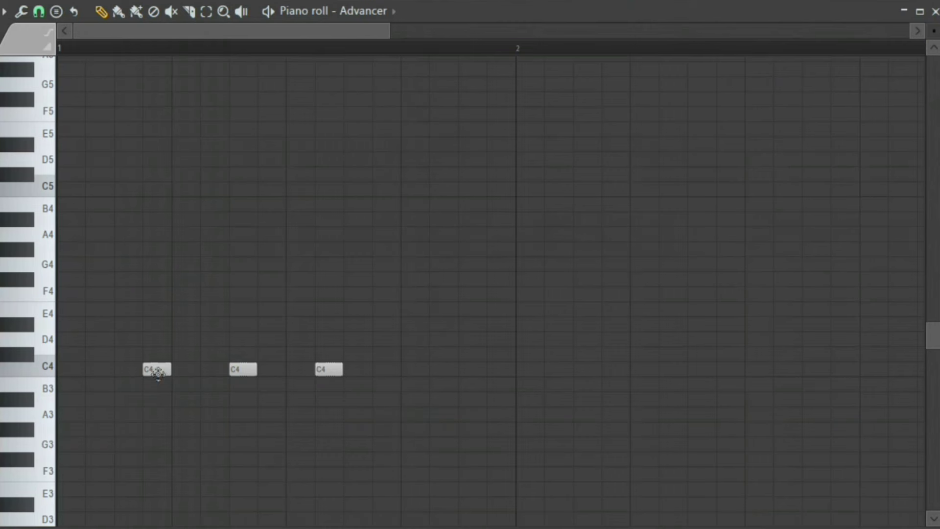
drag(161, 369, 161, 291)
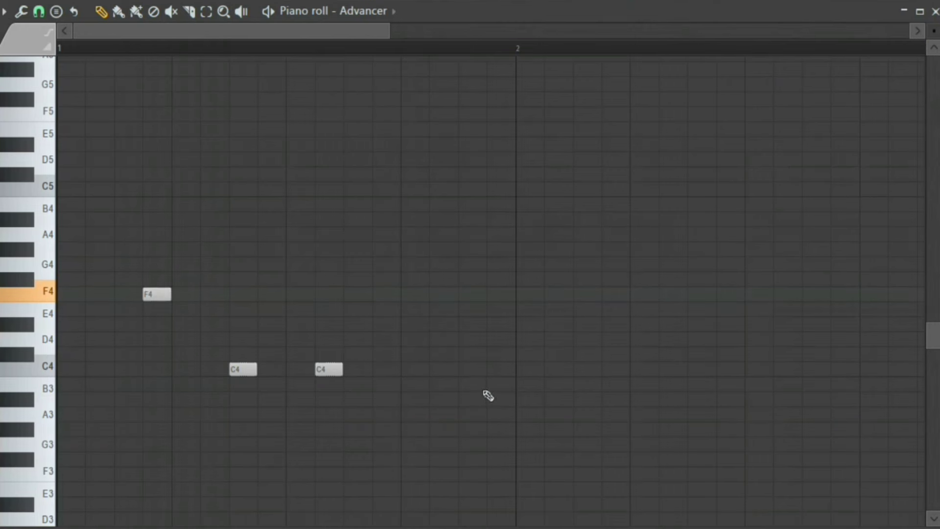
drag(341, 308, 336, 292)
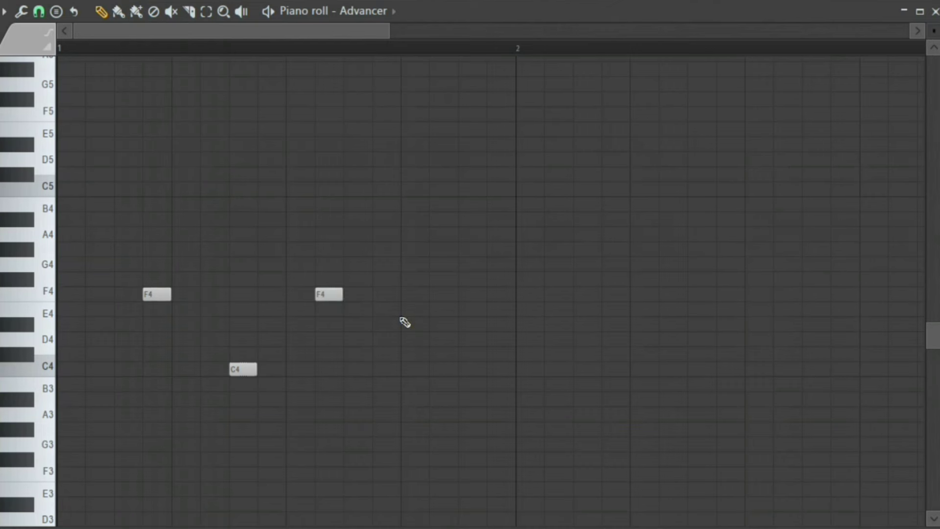
key(space)
key(ctrl+Up)
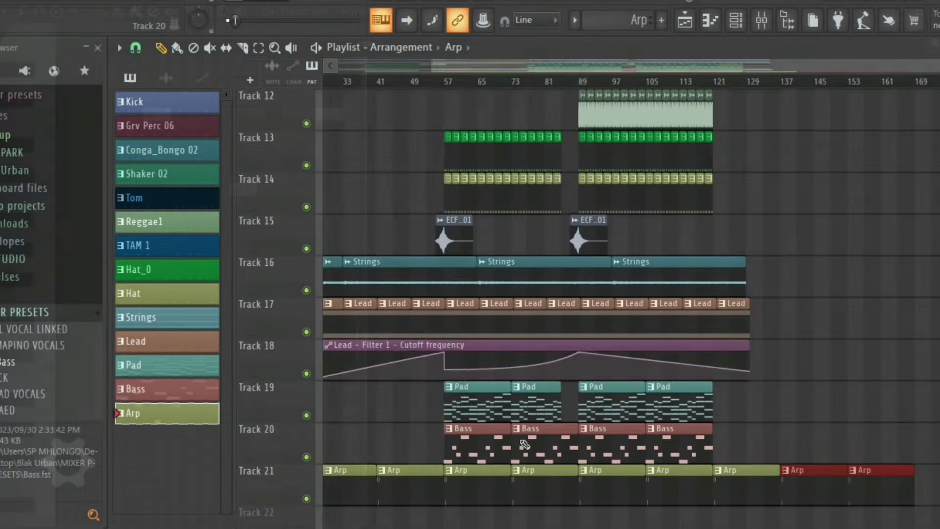
- Remove the two surplus Arp clips after bar 137 on Track 21 and play the arrangement from around bar 25
scroll(419, 95, up, 3)
scroll(491, 399, down, 2)
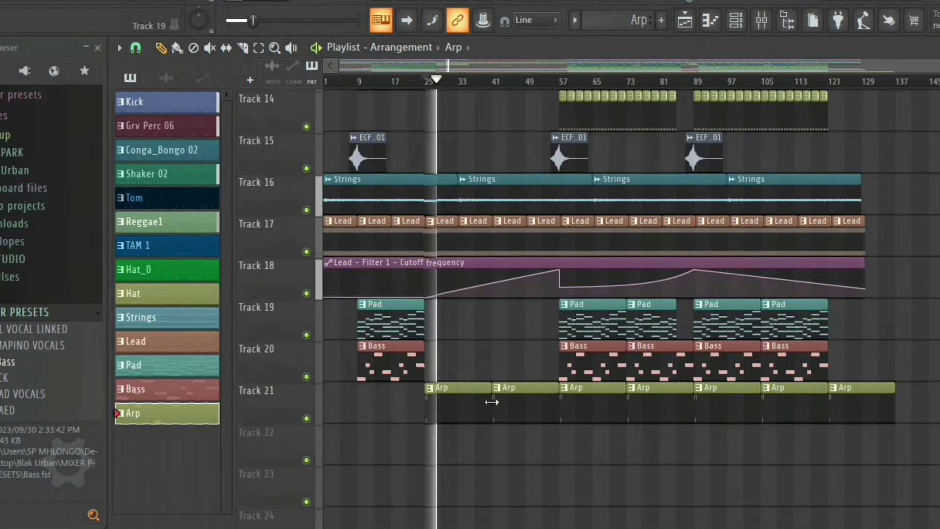
key(space)
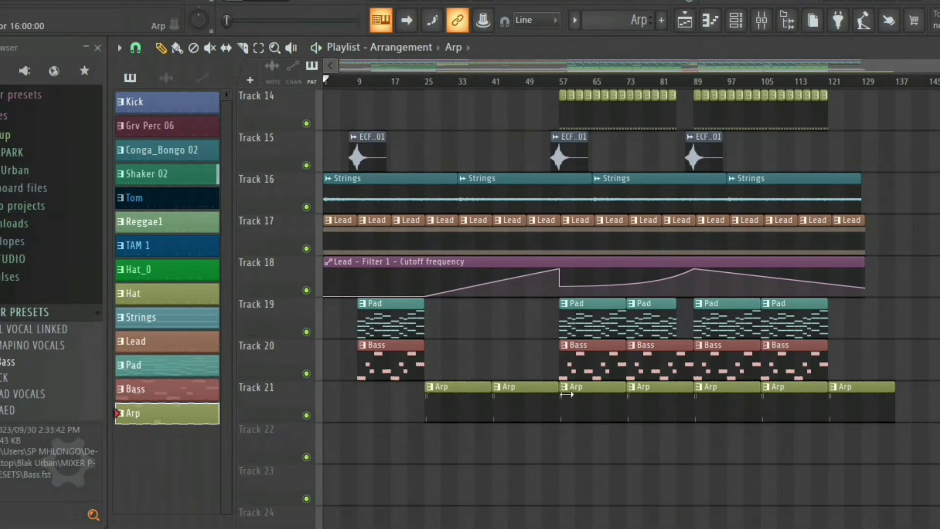
- Create a new pattern, add a FLEX channel to it, and load the Chariot Horn preset from the Arksun Cityscape pack
click(661, 21)
click(681, 39)
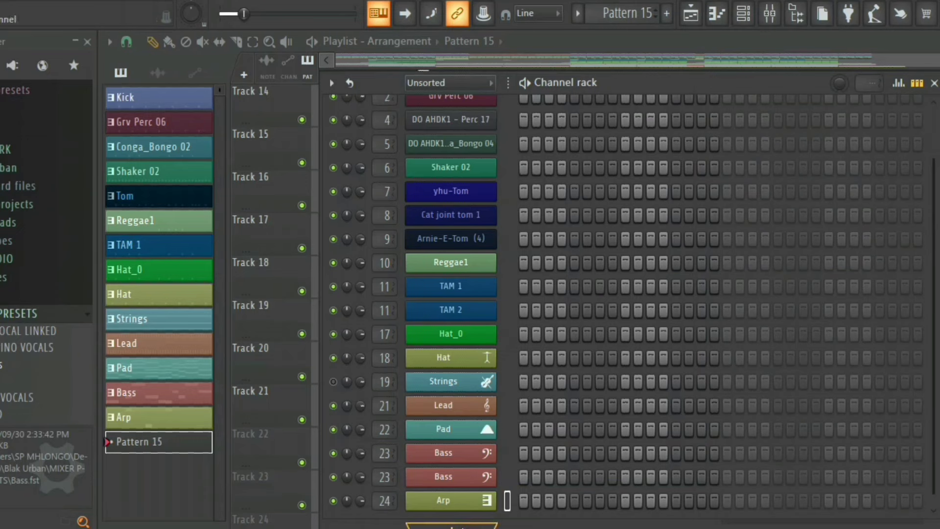
click(451, 527)
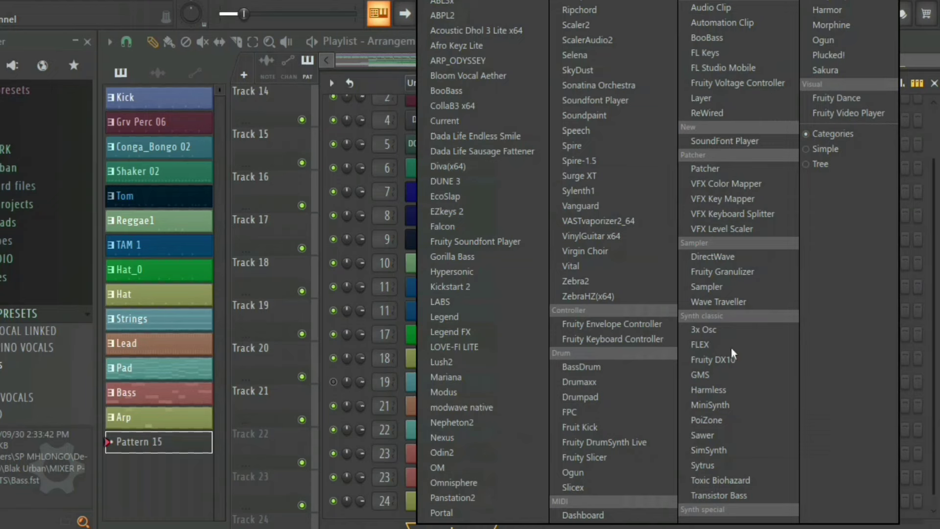
click(712, 342)
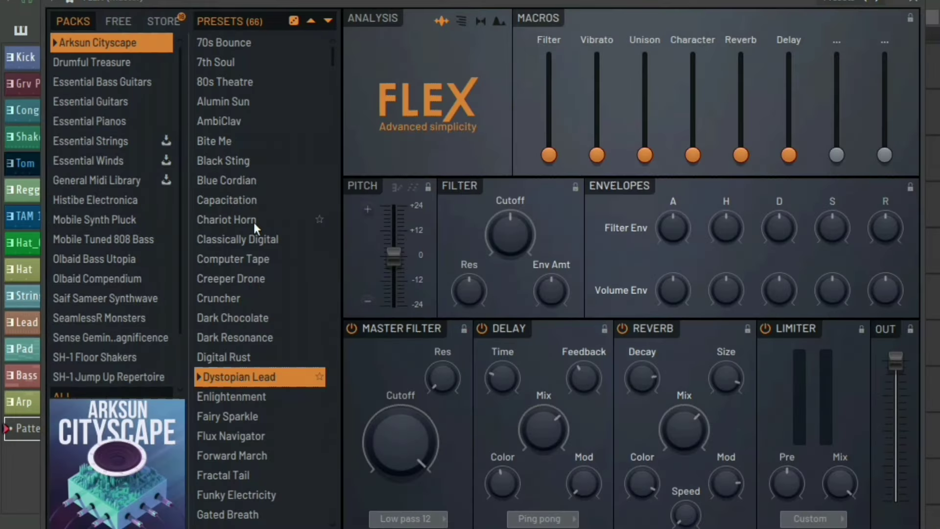
click(254, 222)
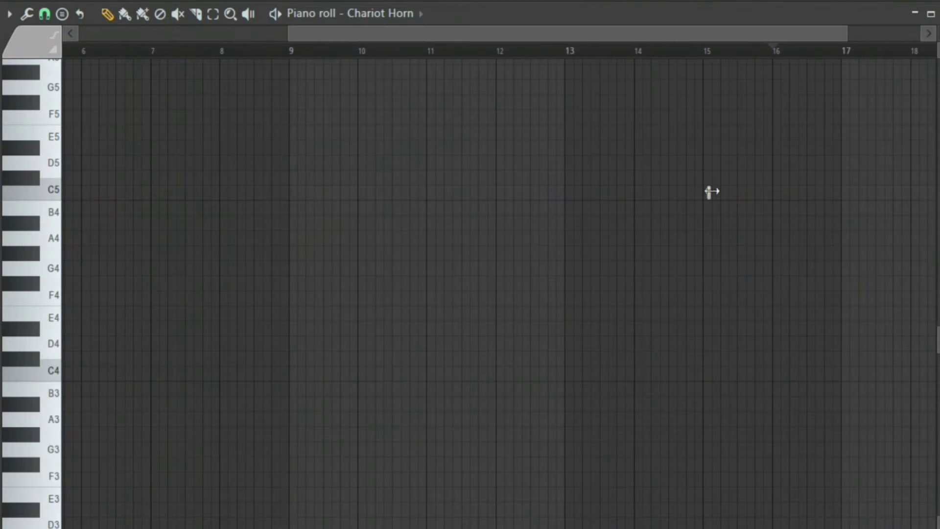
- Place short C5 notes in the Chariot Horn piano roll every three grid steps from bar 15, restarting the spacing at bar 16
click(709, 194)
drag(288, 35, 509, 189)
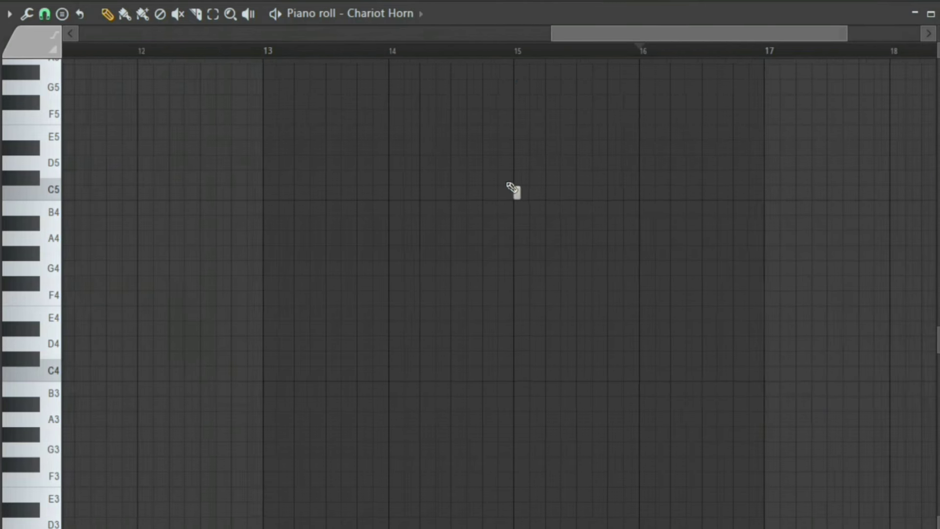
click(532, 193)
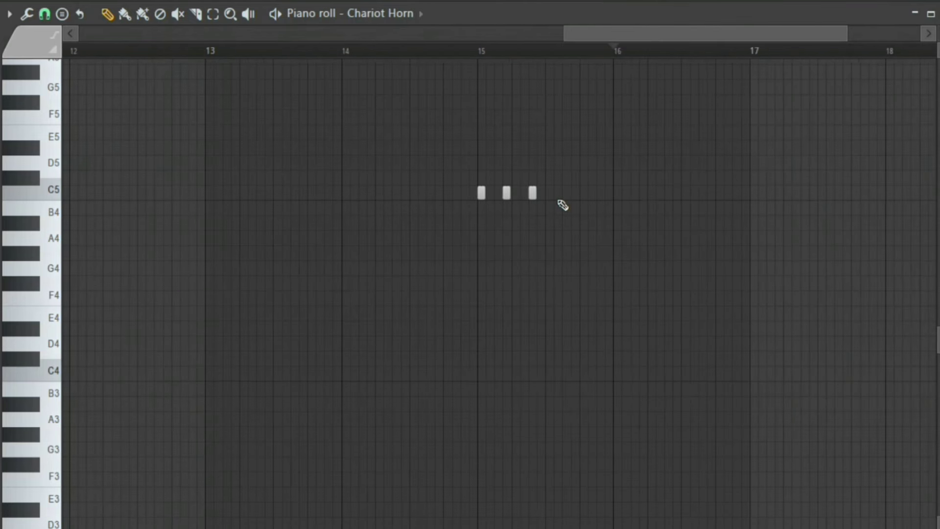
click(557, 193)
click(582, 193)
click(617, 193)
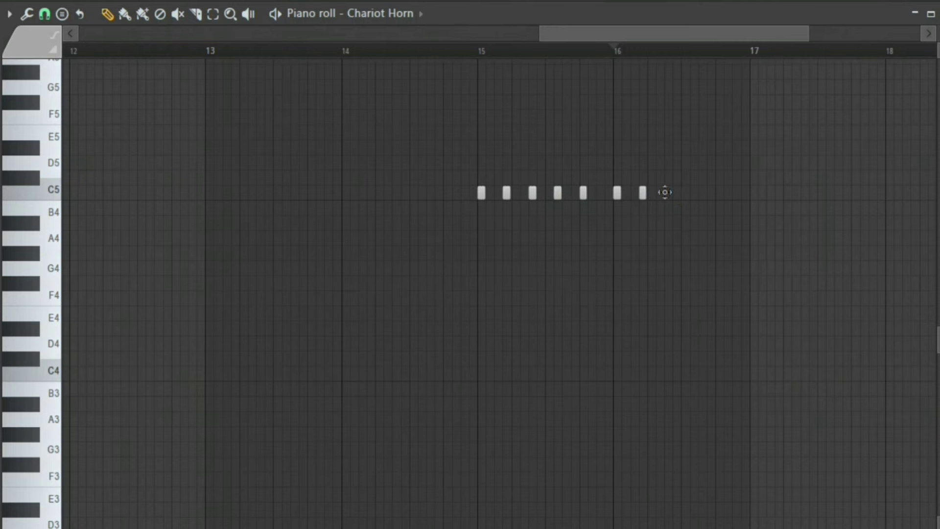
click(666, 193)
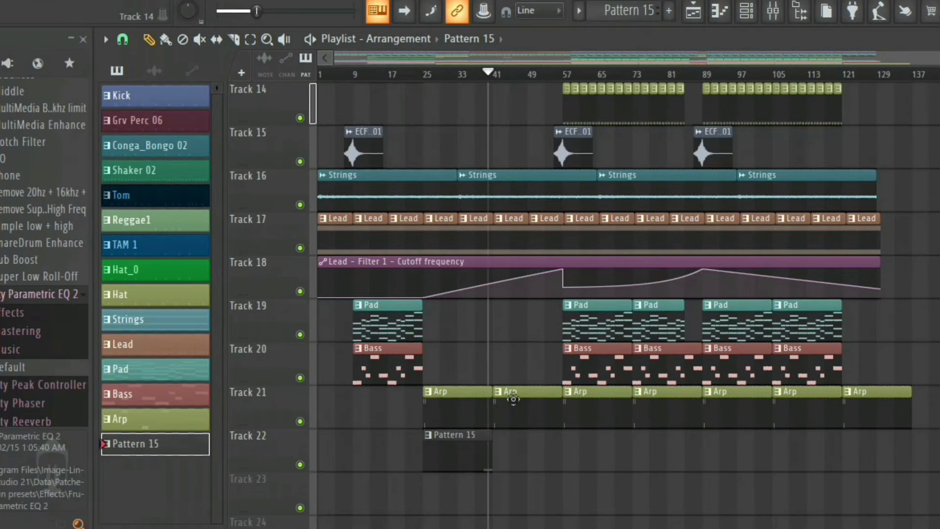
- Place a second Pattern 15 clip on Track 22 at bar 41 and play the transition into bar 57
click(511, 441)
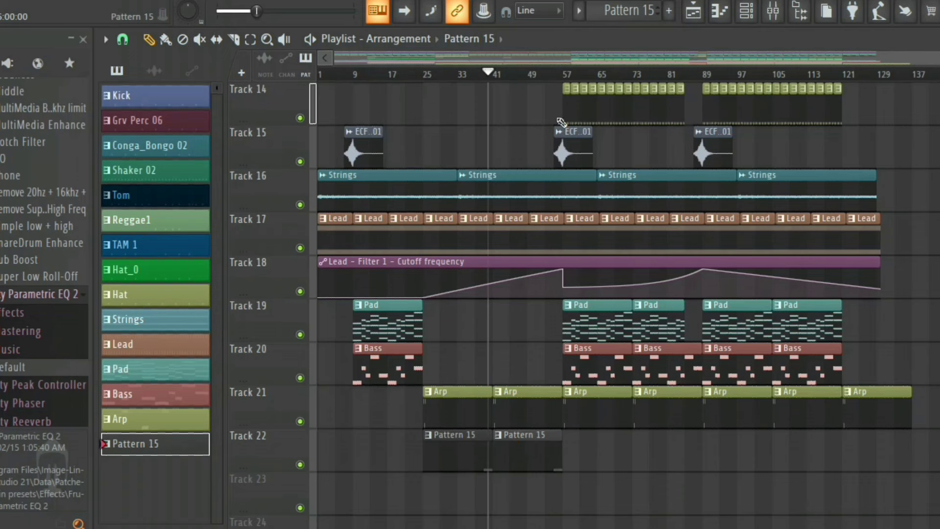
click(554, 81)
key(space)
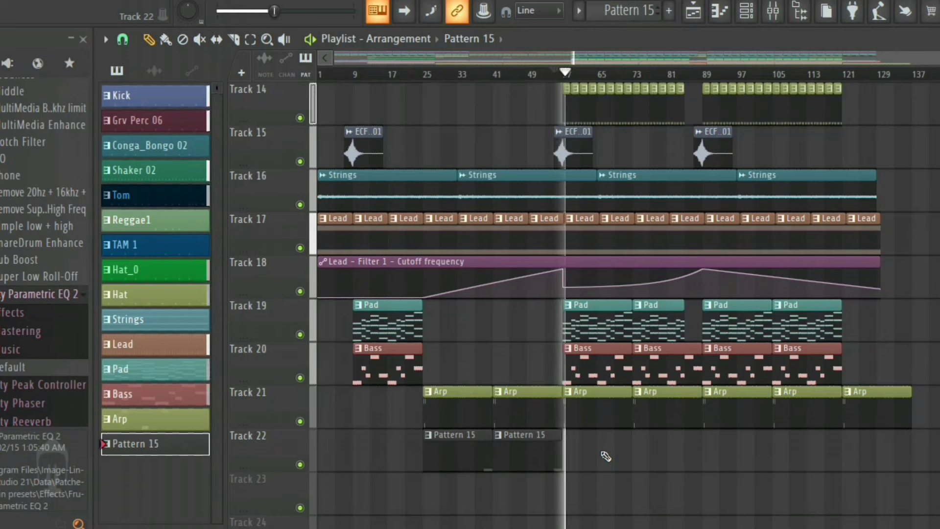
key(space)
- Duplicate the two Pattern 15 clips on Track 22 so the copies start at bar 57, and play the section
ctrl+click(484, 458)
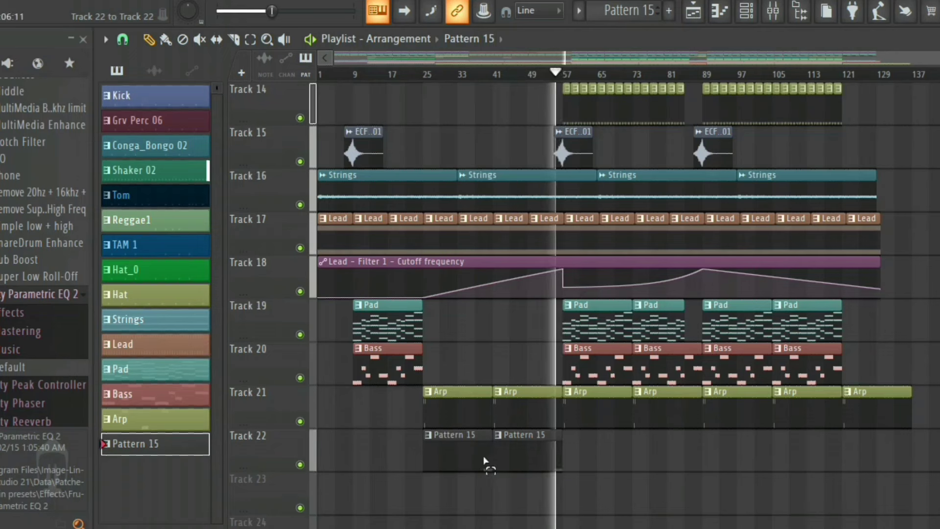
key(ctrl+b)
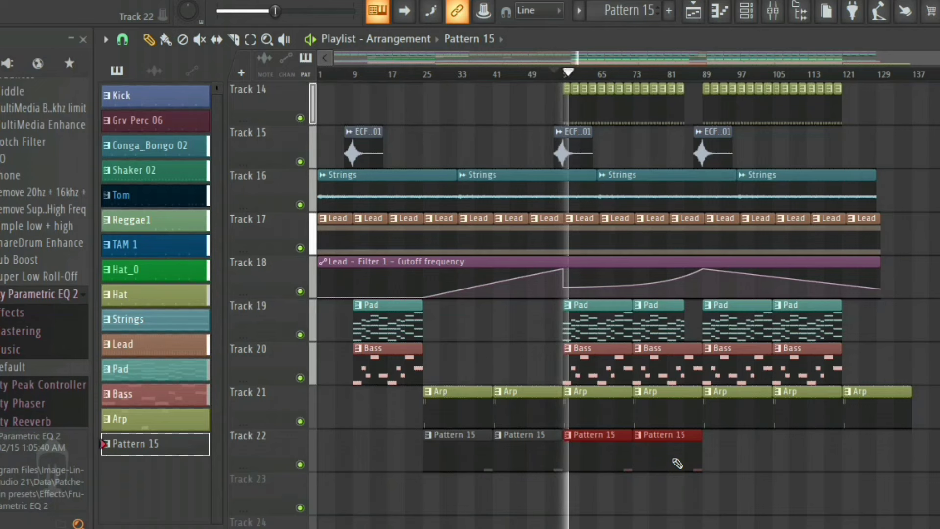
key(space)
key(space)
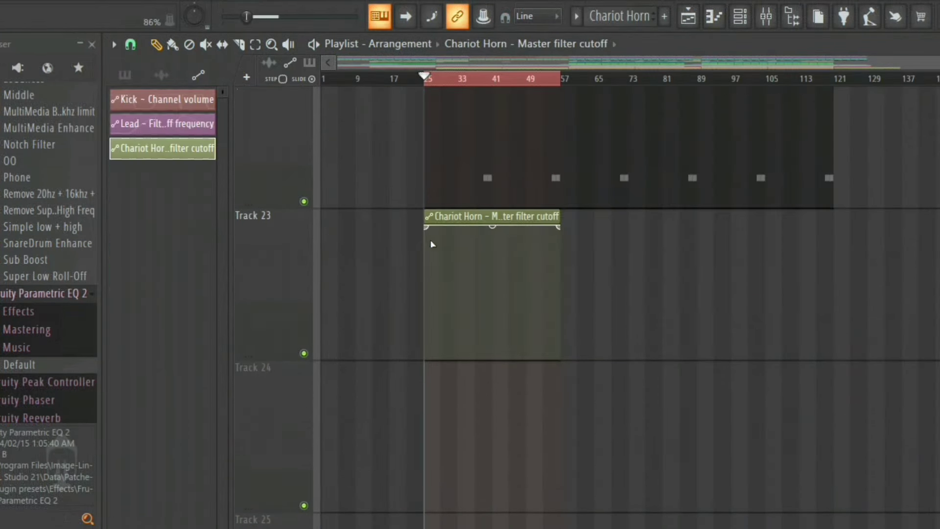
- Shape the Chariot Horn master filter cutoff automation on Track 23 with rises over bars 39–41 and 55–57 and a gradual fall between them
drag(431, 246, 490, 342)
scroll(457, 96, up, 3)
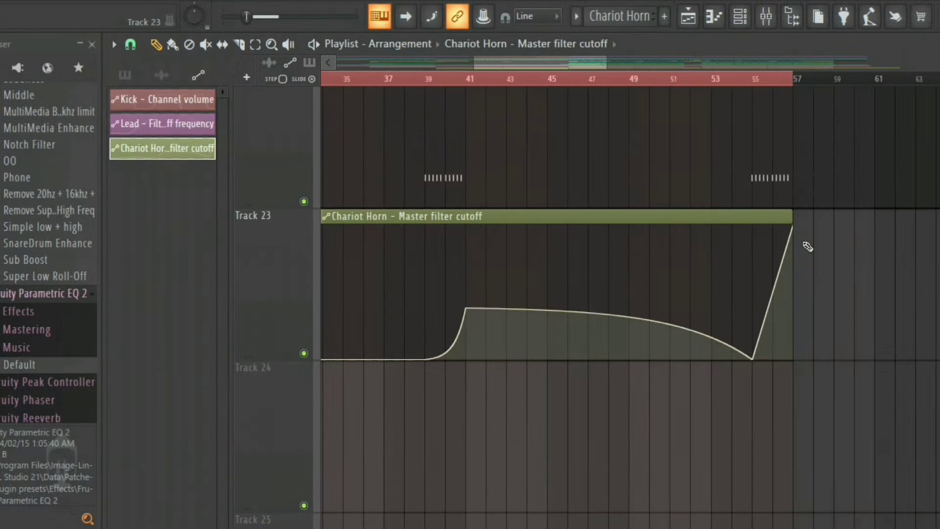
click(425, 79)
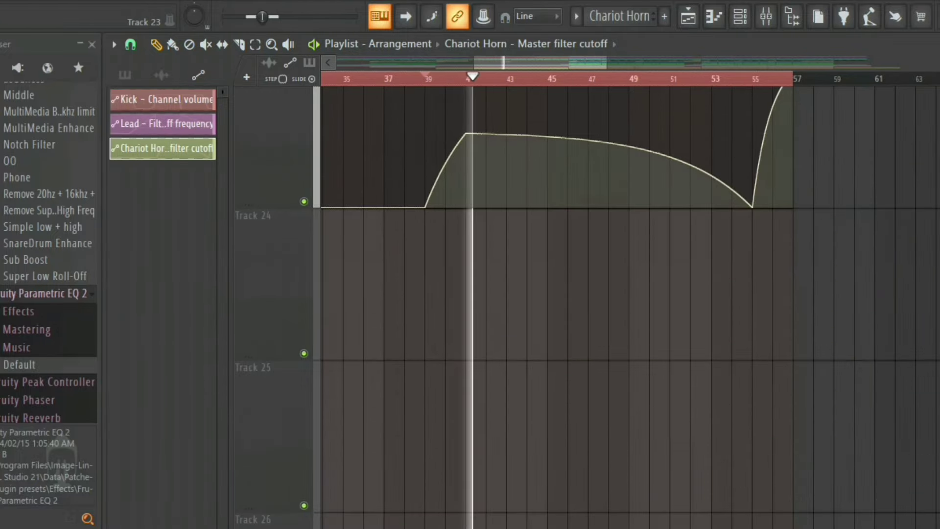
key(space)
key(space)
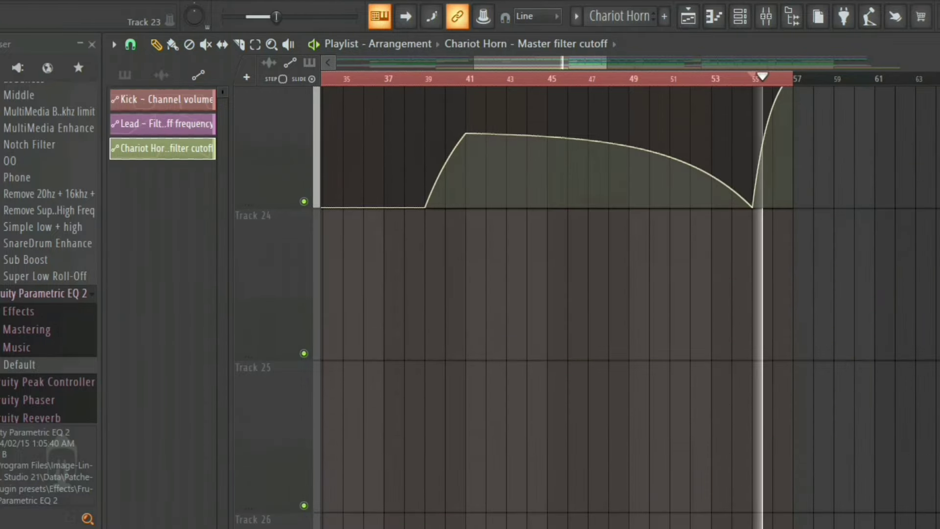
- Play the arrangement while reviewing the upper percussion tracks and the kick volume automation around the breakdown
scroll(627, 303, up, 15)
scroll(626, 303, down, 5)
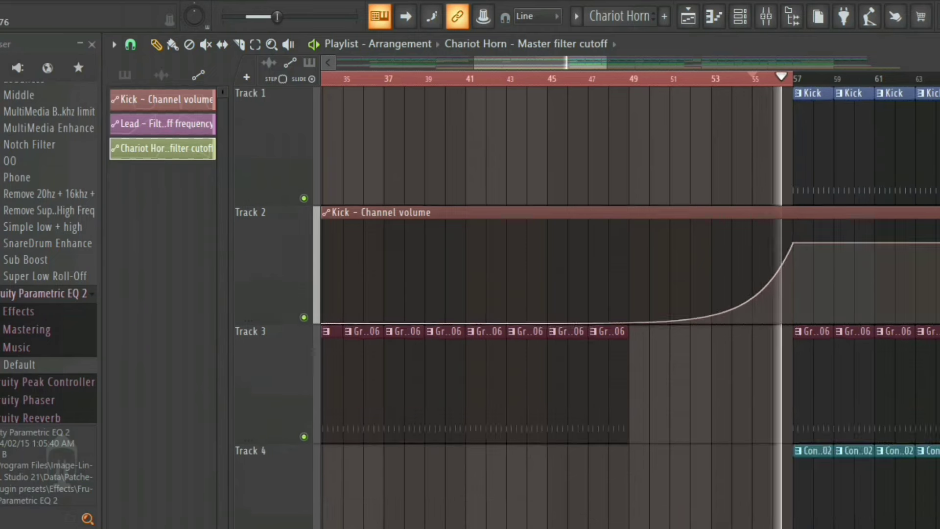
key(space)
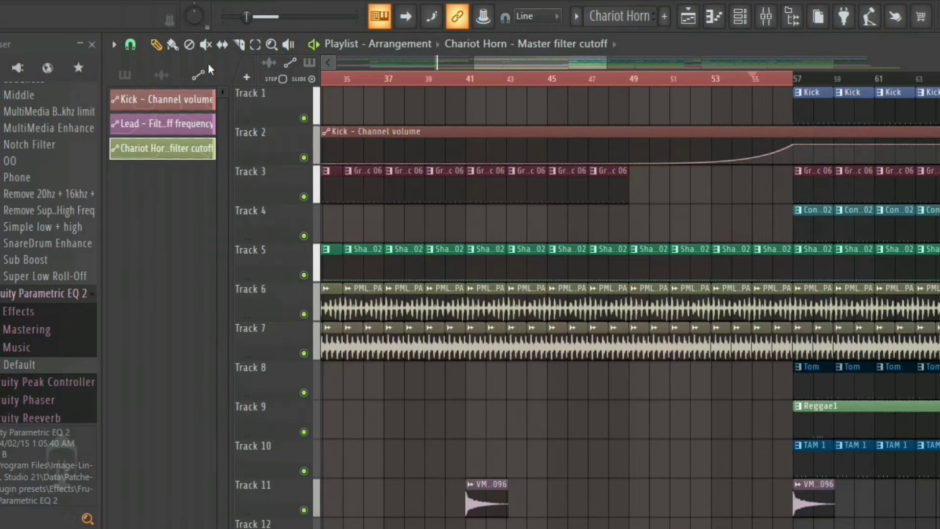
scroll(642, 81, down, 3)
ctrl+click(900, 80)
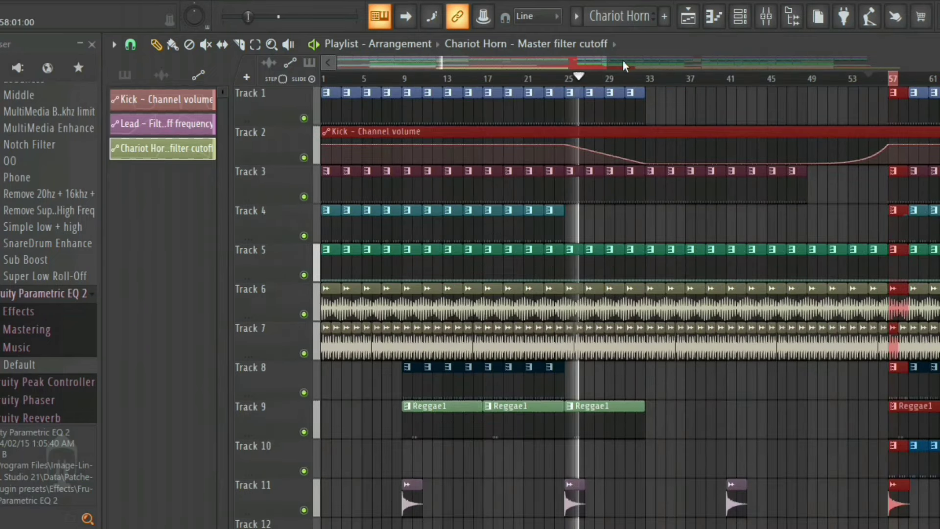
key(ctrl+d)
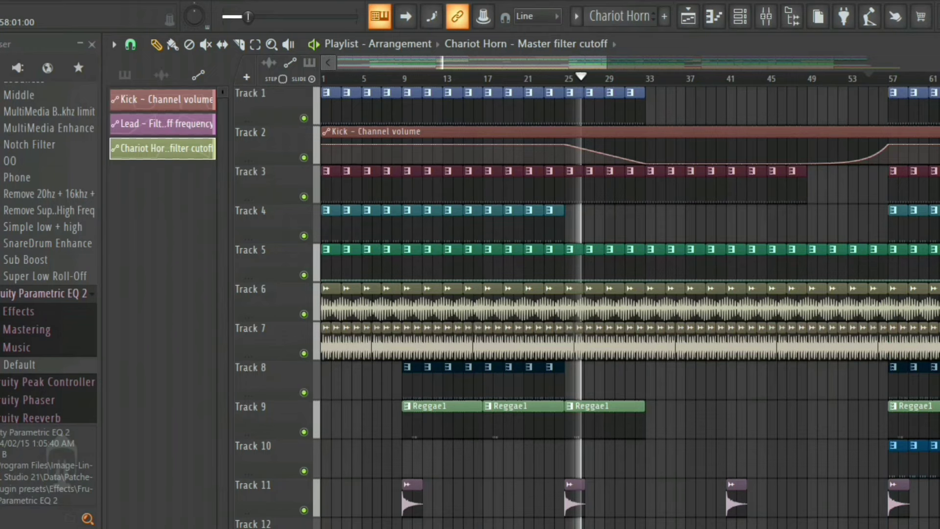
- Duplicate the Chariot Horn master filter cutoff clip on Track 23 twice, with the copies starting at bars 57 and 89
scroll(526, 364, down, 3)
scroll(527, 366, down, 4)
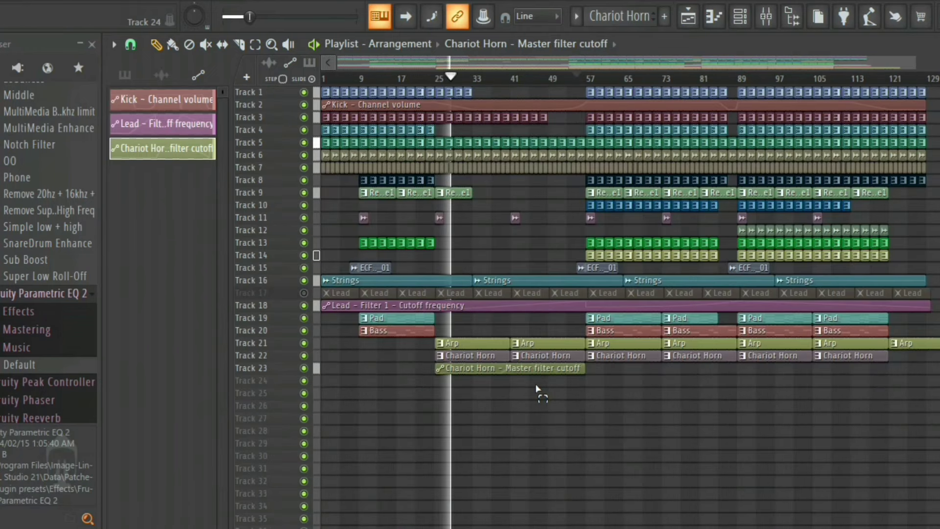
drag(544, 354, 547, 377)
drag(613, 383, 521, 364)
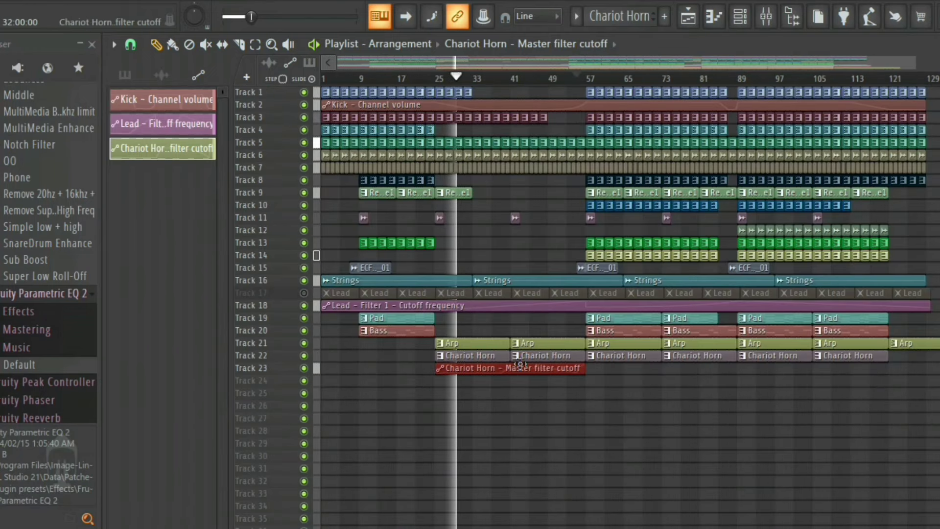
key(ctrl+b)
key(ctrl+b)
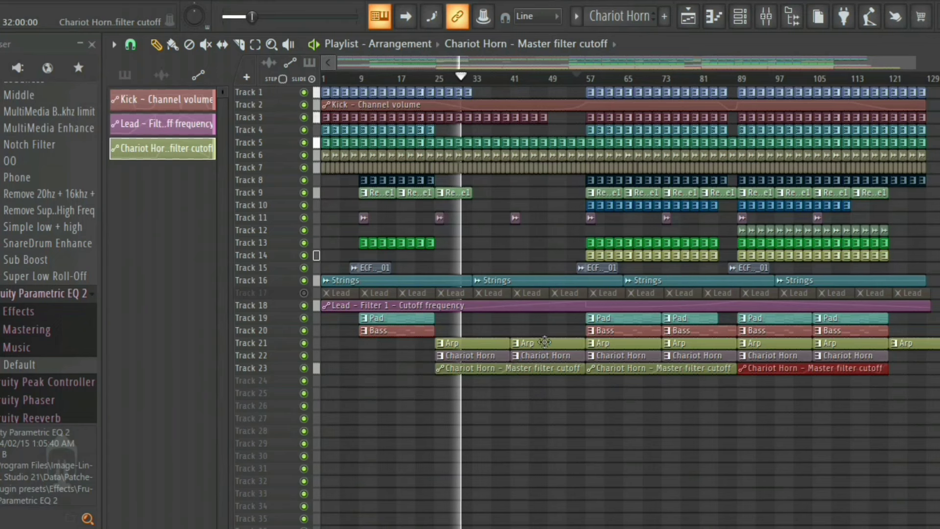
ctrl+click(916, 461)
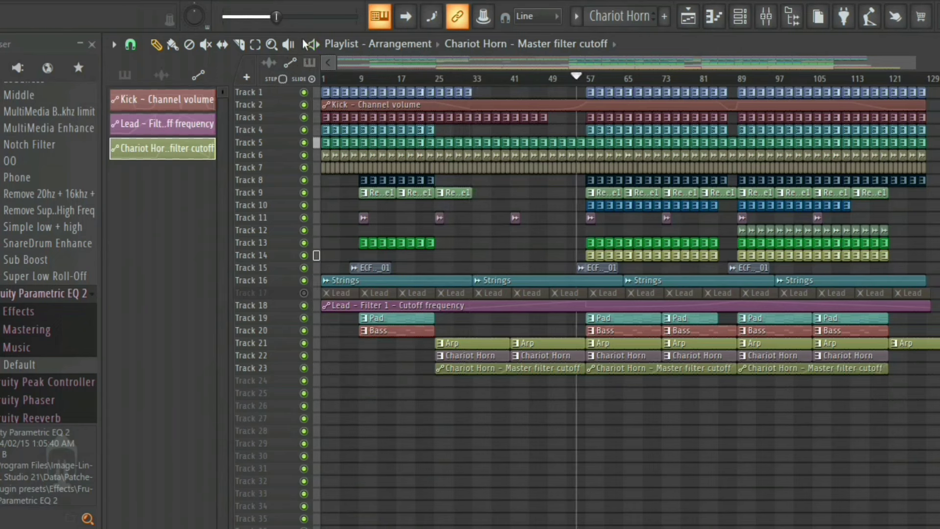
- Set the playback position to bar 25, list the patterns in the picker and unmute the Lead track, Track 17
click(437, 80)
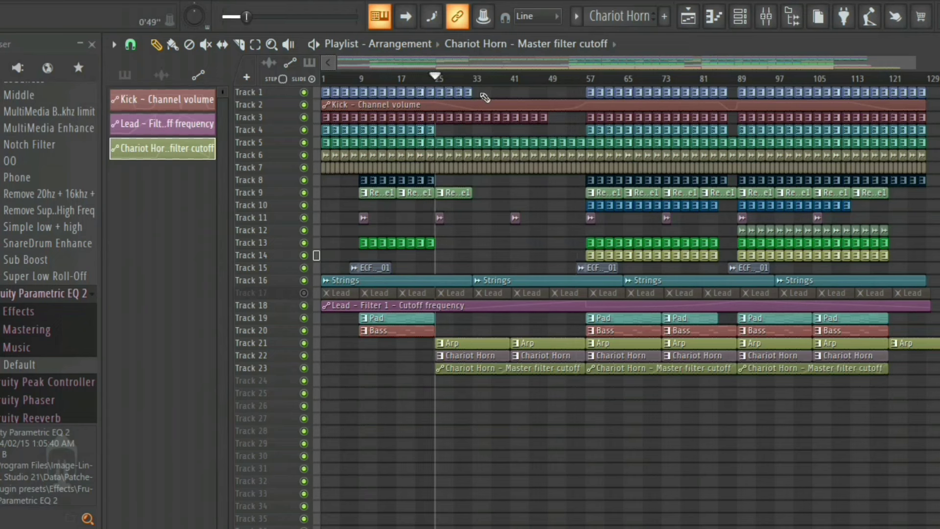
click(126, 76)
click(304, 292)
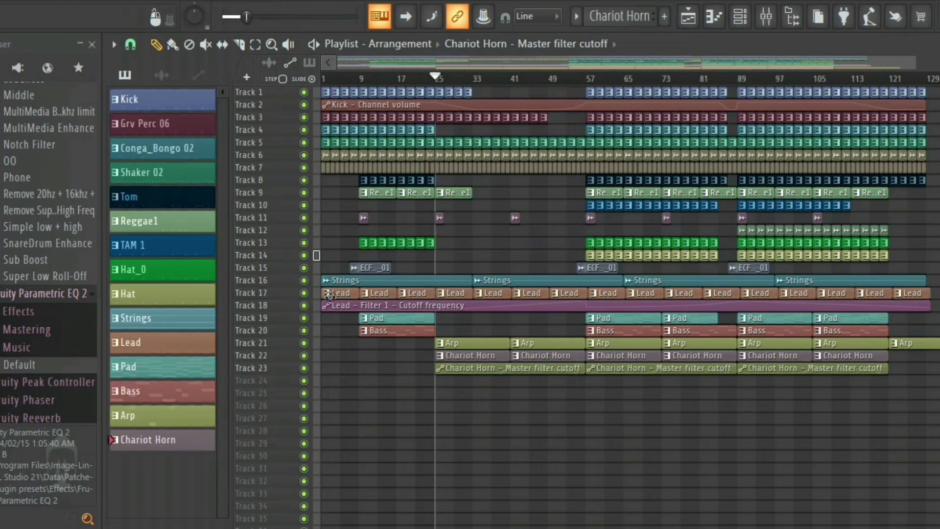
- Copy the notes of the Pad channel from the Pad pattern
click(397, 318)
click(741, 19)
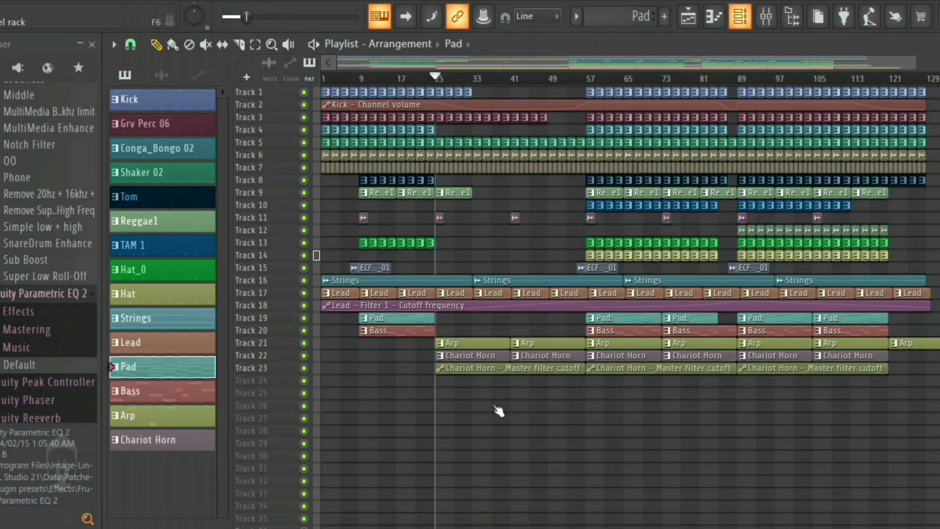
right_click(753, 338)
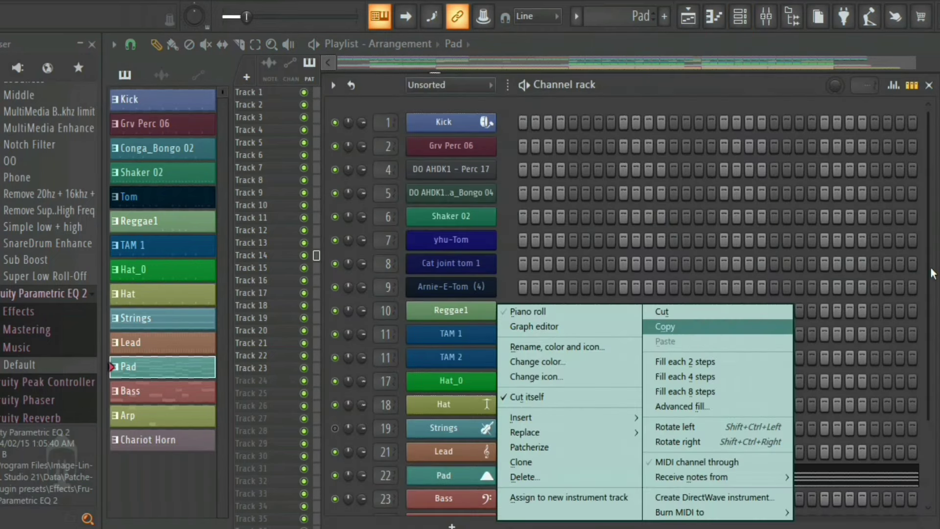
click(695, 327)
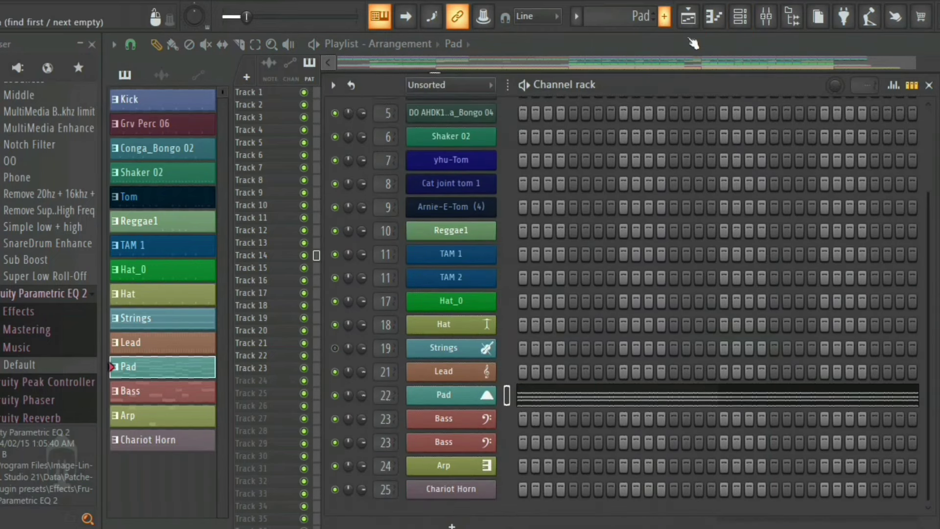
- Create a new empty pattern and add a DUNE 3 instrument channel
click(664, 16)
click(452, 525)
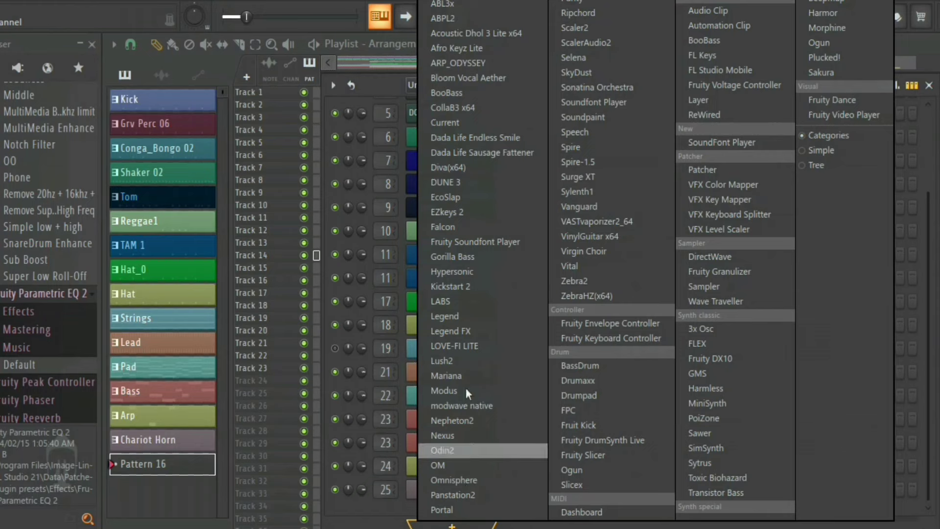
click(460, 186)
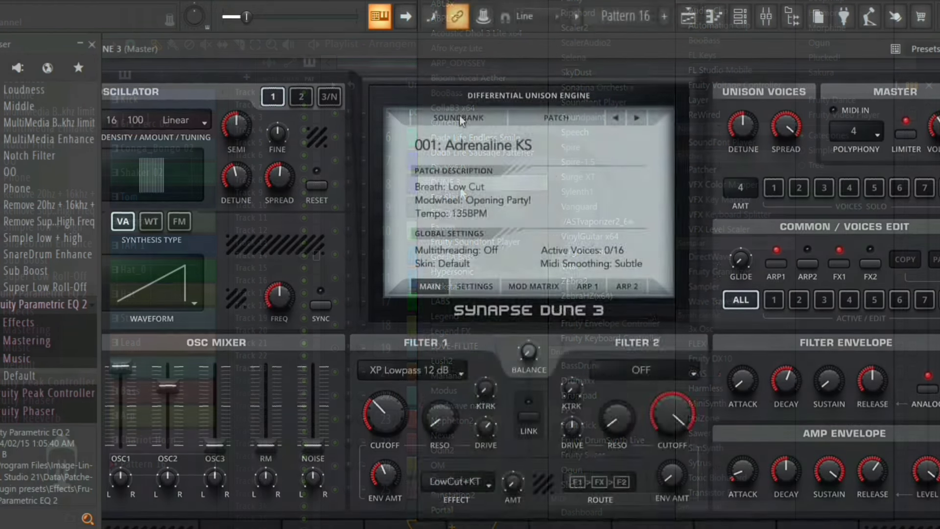
- Load the Keys bank of the Dream Worlds soundbank in DUNE 3
click(462, 123)
click(461, 110)
click(446, 114)
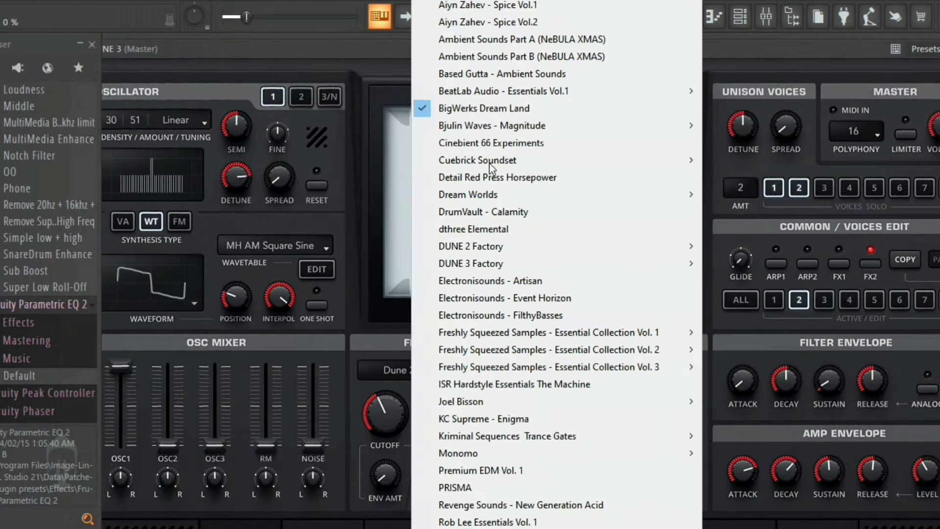
mouse_move(491, 197)
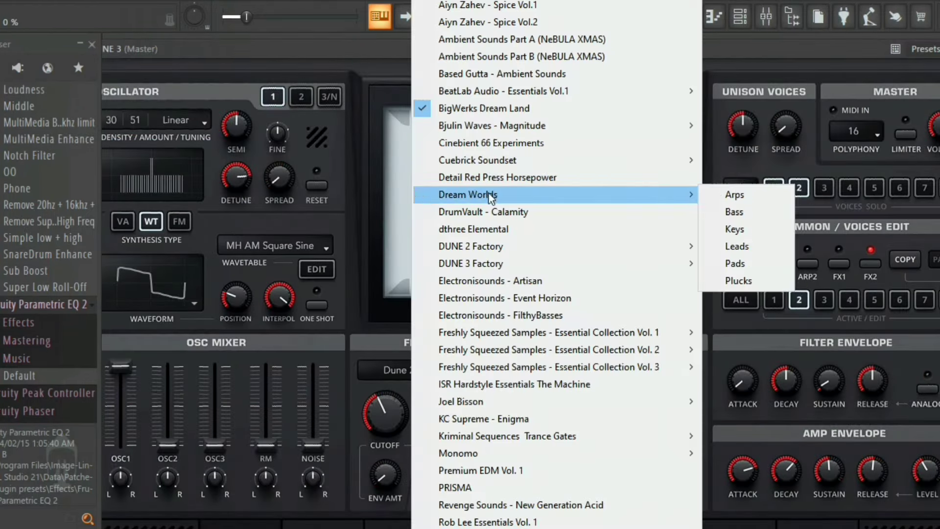
click(745, 230)
- Step through the Dream Worlds key patches to 012: Key - Liquid Pad and close DUNE 3
click(633, 121)
click(633, 121)
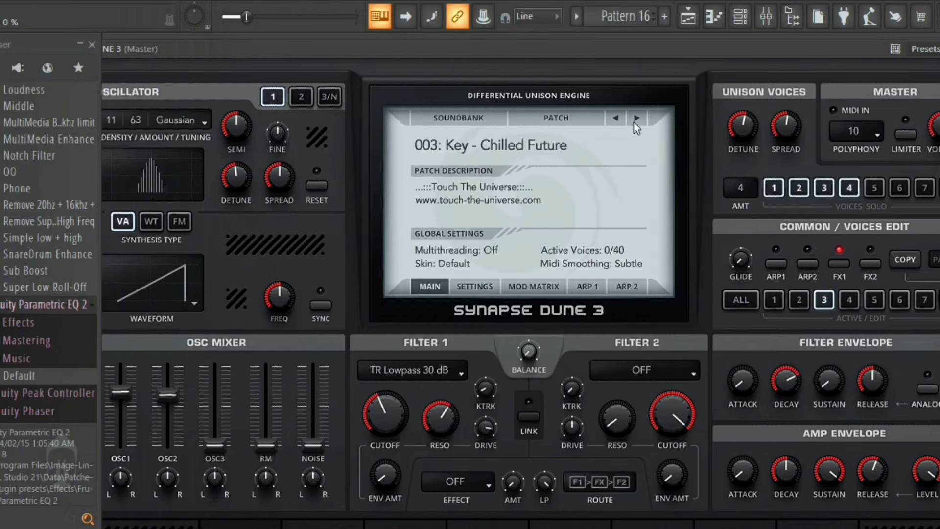
click(636, 121)
click(636, 122)
click(636, 122)
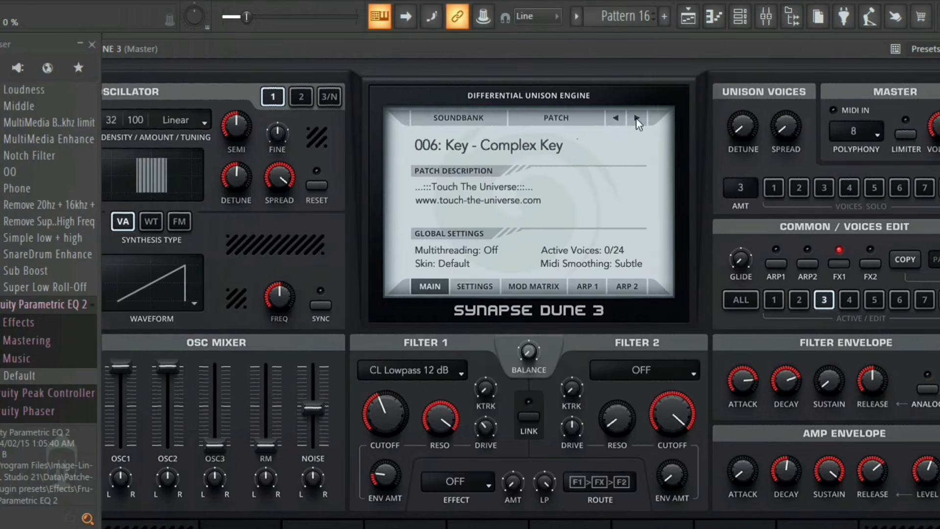
click(636, 118)
click(636, 118)
click(636, 119)
click(636, 118)
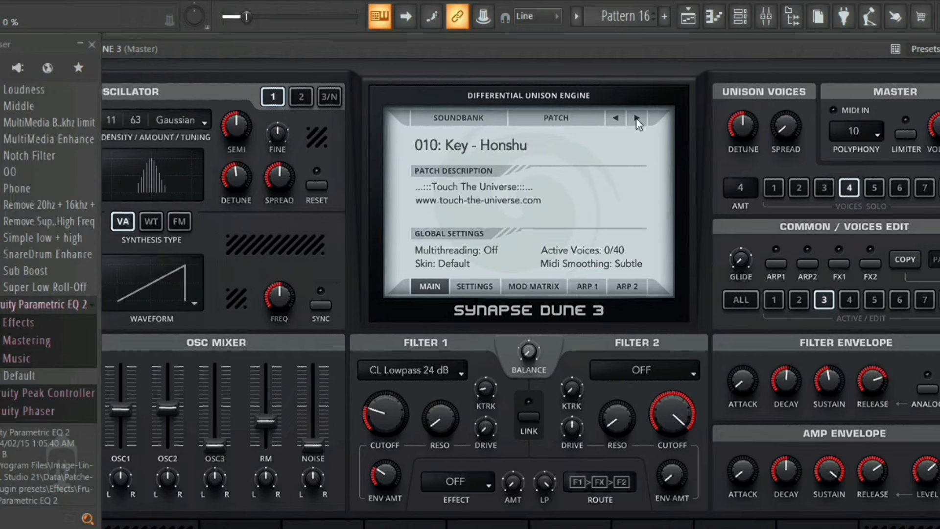
click(635, 118)
click(636, 119)
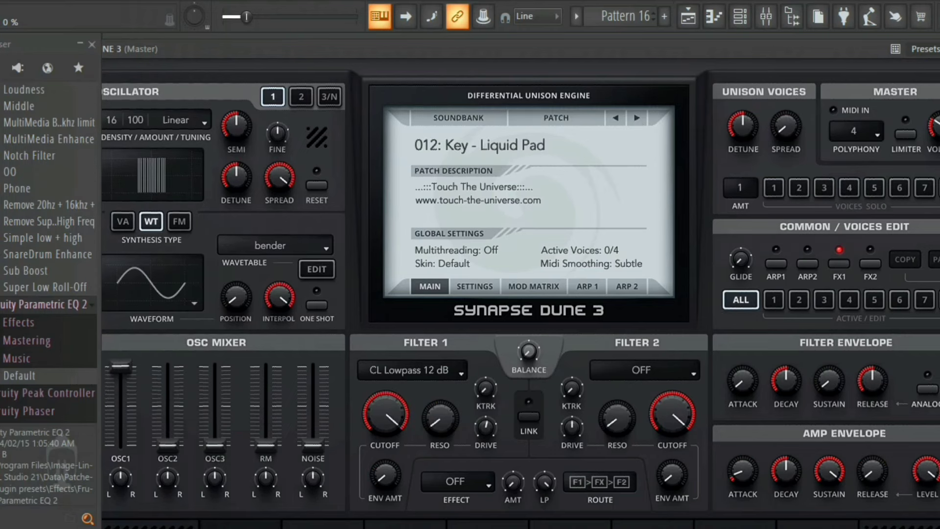
key(Escape)
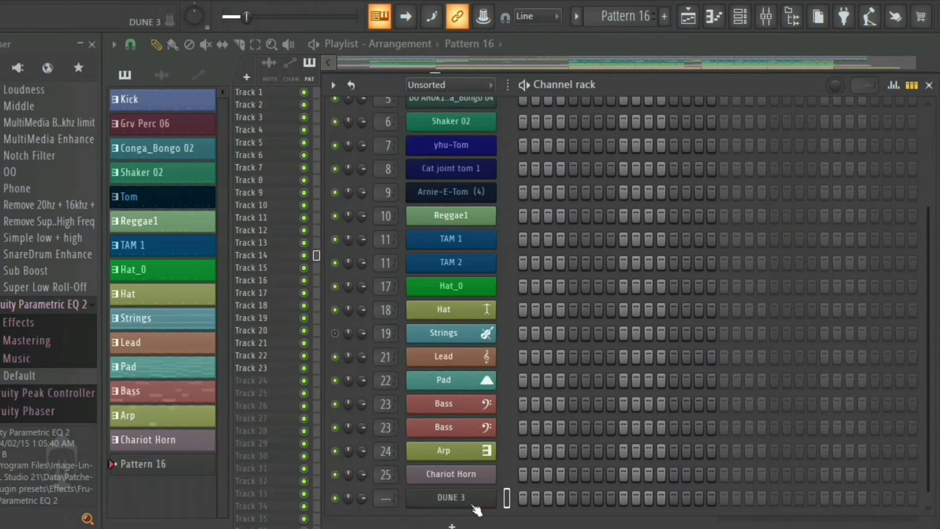
- Paste the copied pad chords into the DUNE 3 channel and play them from bar 1 in the piano roll
right_click(474, 502)
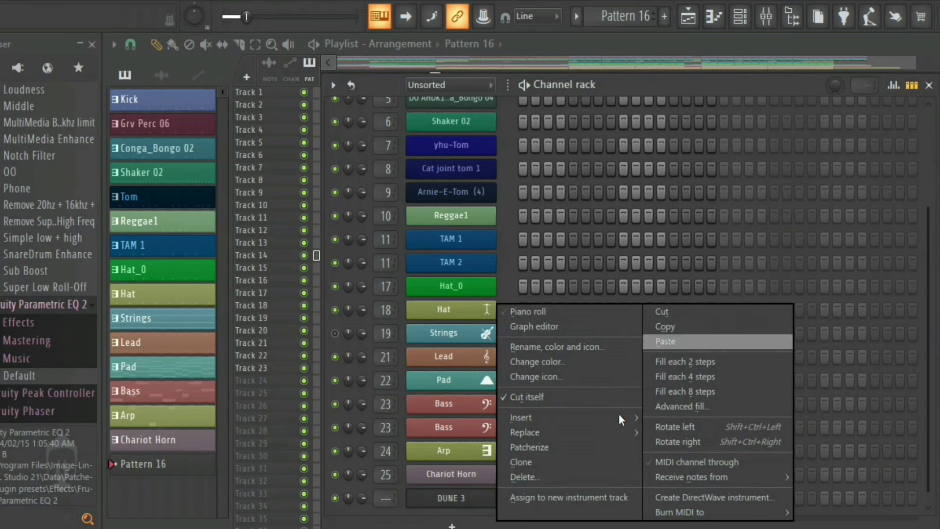
click(527, 311)
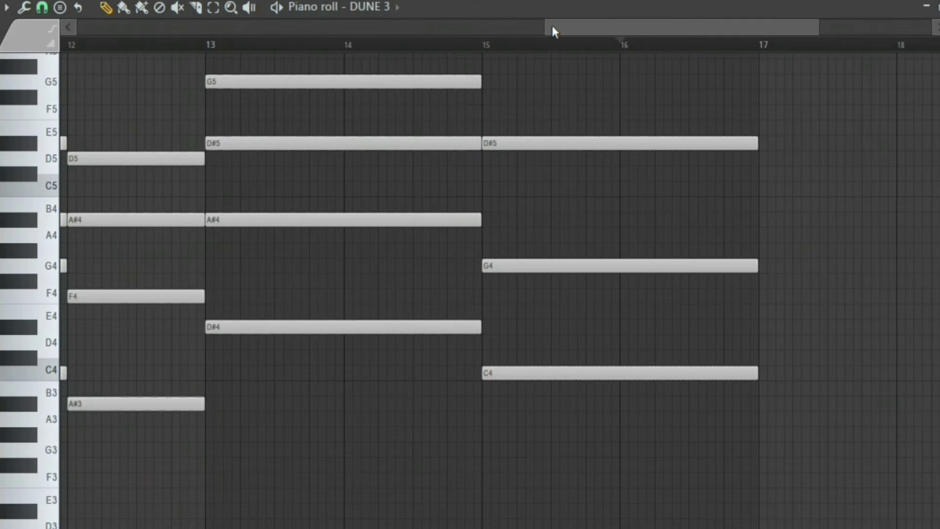
drag(552, 26, 80, 27)
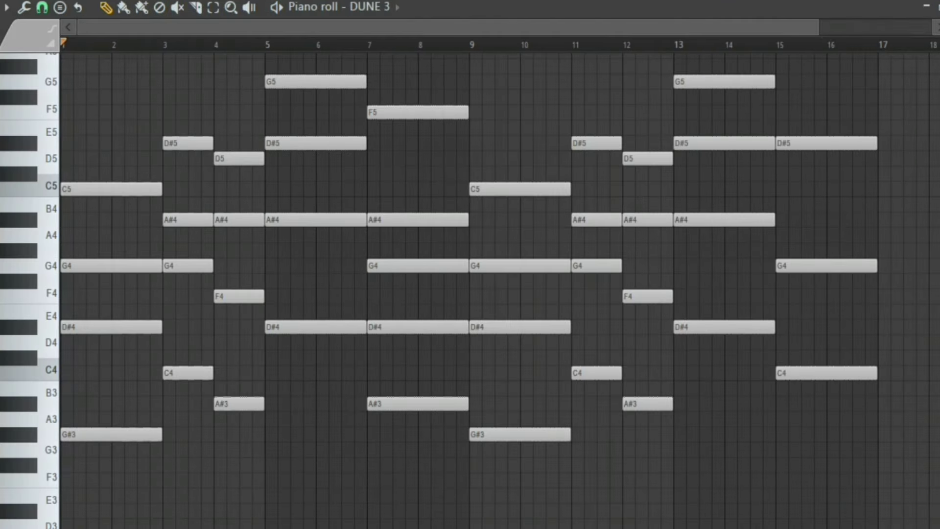
key(space)
scroll(470, 258, down, 1)
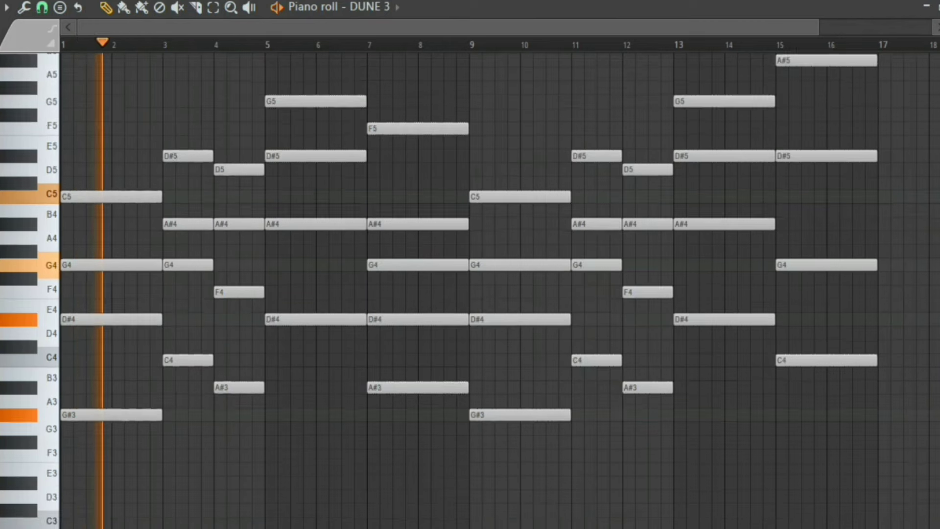
scroll(782, 196, down, 1)
key(space)
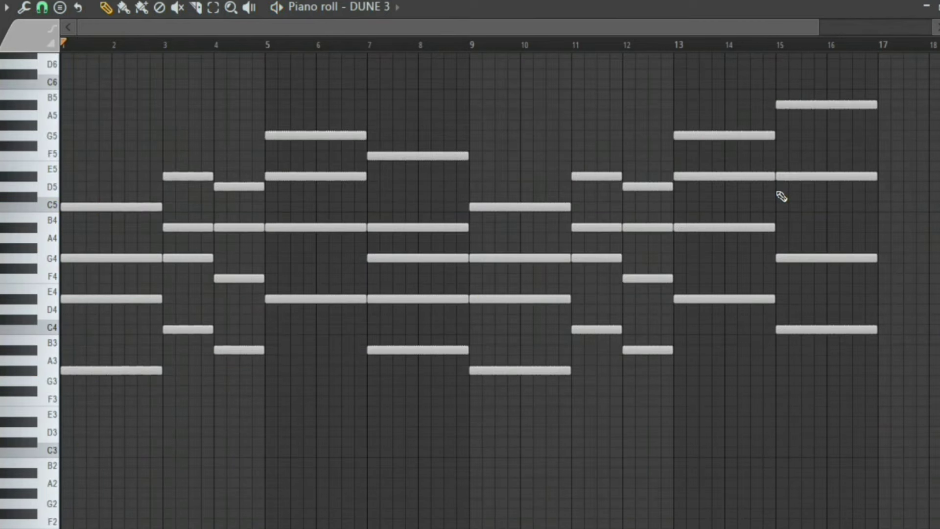
- Strum the DUNE 3 chords with a slight start-time offset and a negative end-time strength while playing them
key(alt+s)
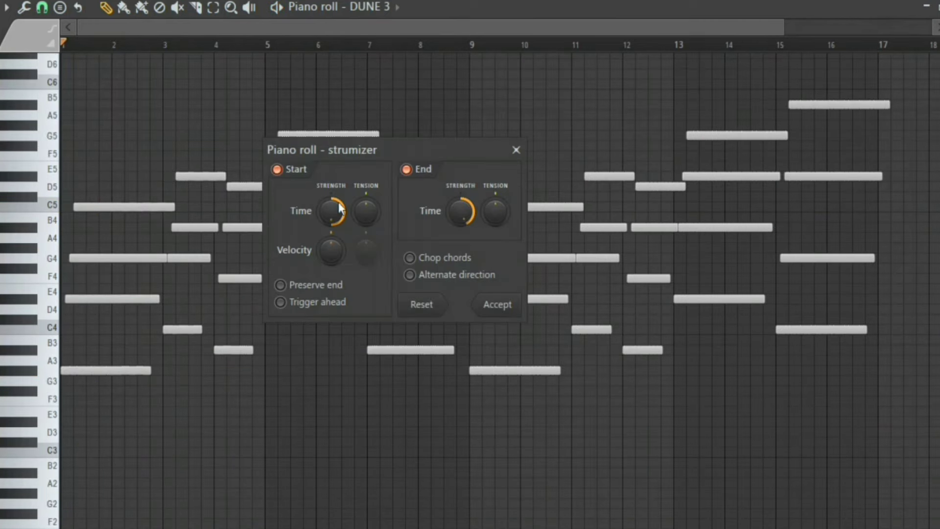
key(space)
drag(329, 207, 329, 220)
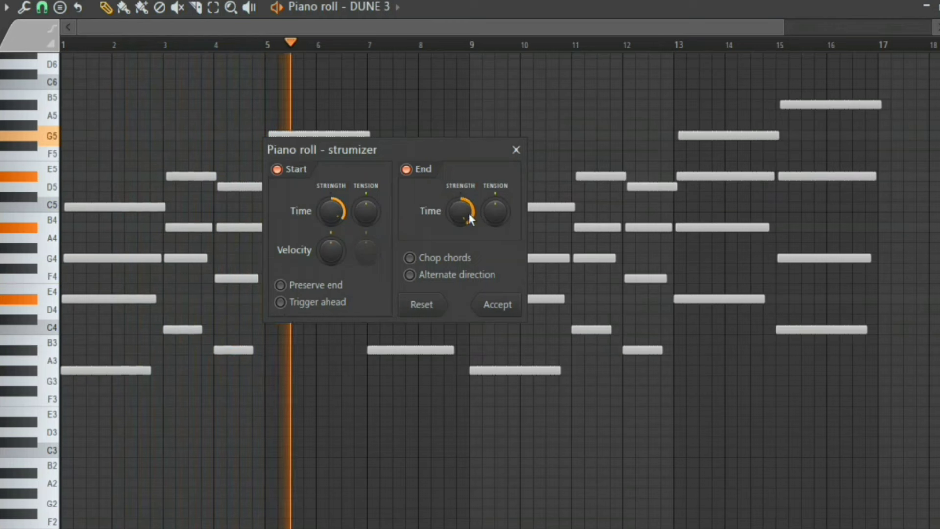
drag(461, 212, 461, 230)
drag(459, 211, 459, 217)
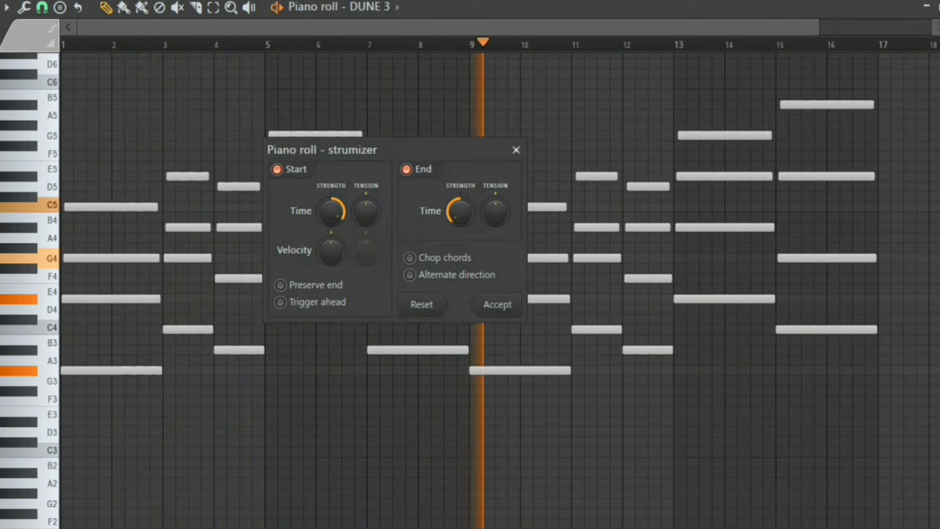
click(498, 305)
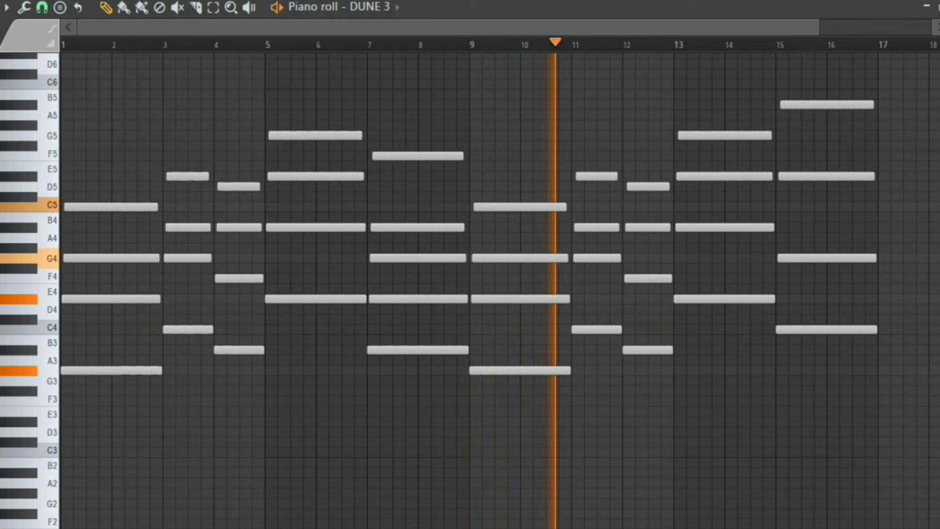
key(space)
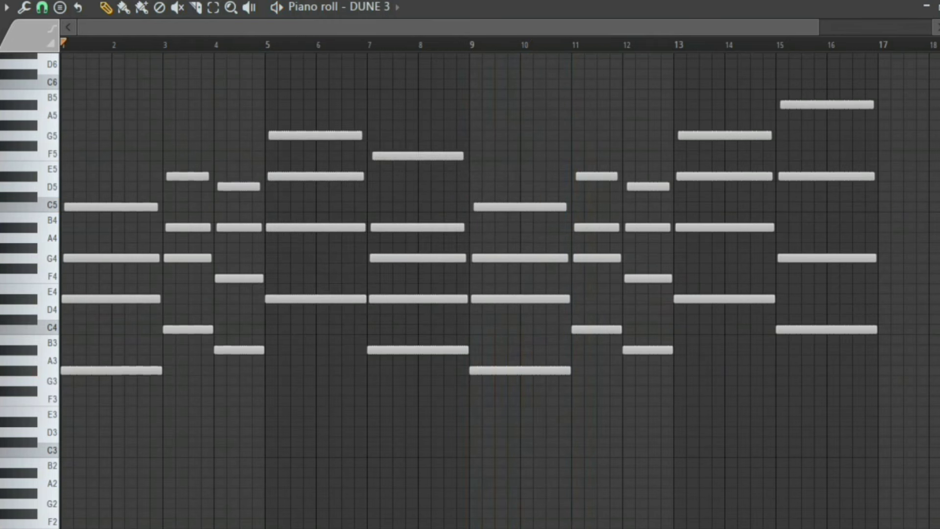
- Enlarge the velocity lane and randomize the DUNE 3 note velocities slightly with bipolar levels during playback
drag(409, 527, 363, 313)
key(alt+r)
key(space)
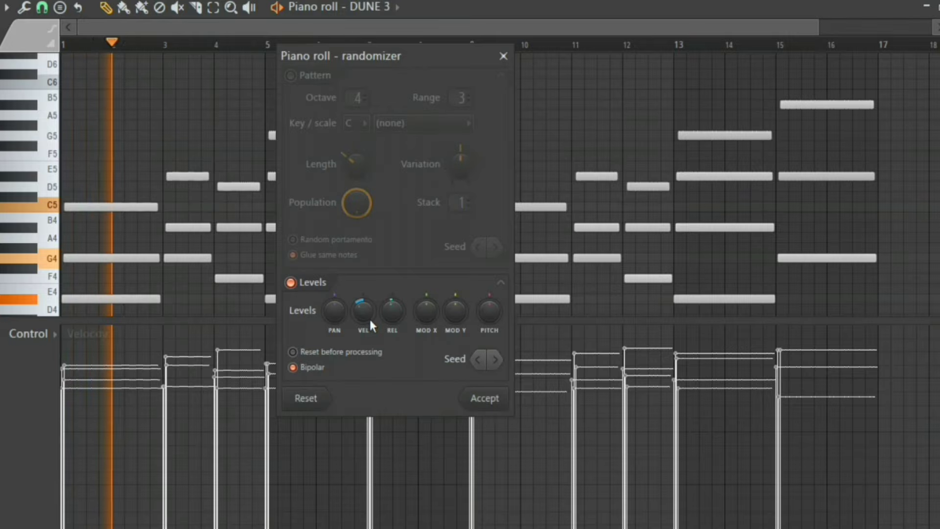
click(496, 402)
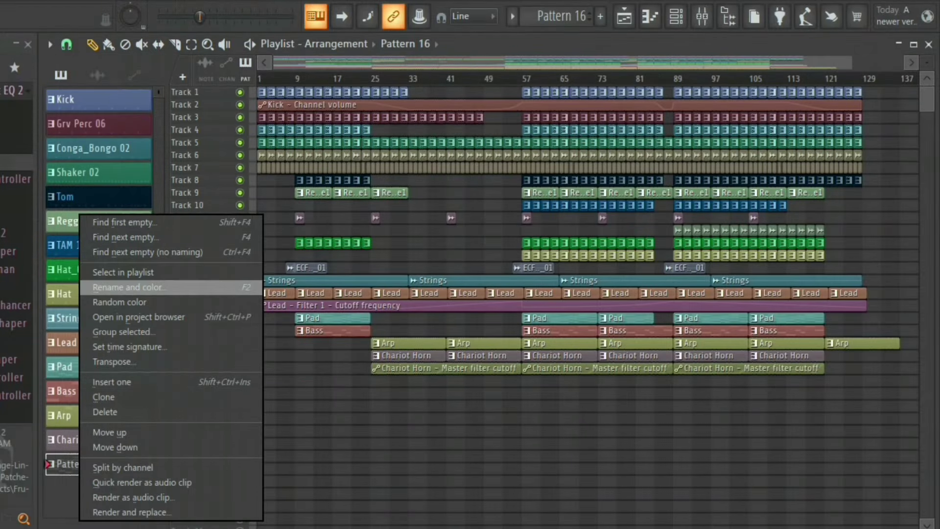
- Rename Pattern 16 as DUNE 3 and give it a dark purple color
click(123, 287)
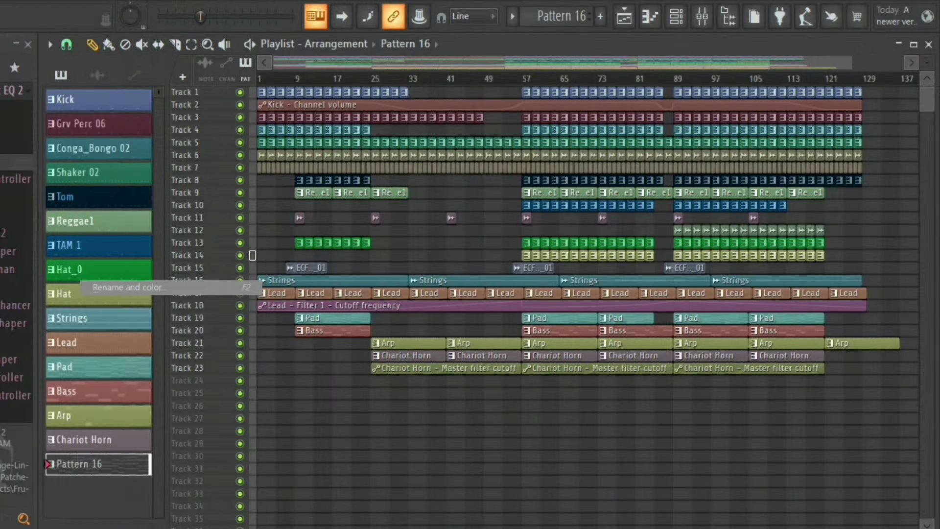
text(DUNE 3)
key(Return)
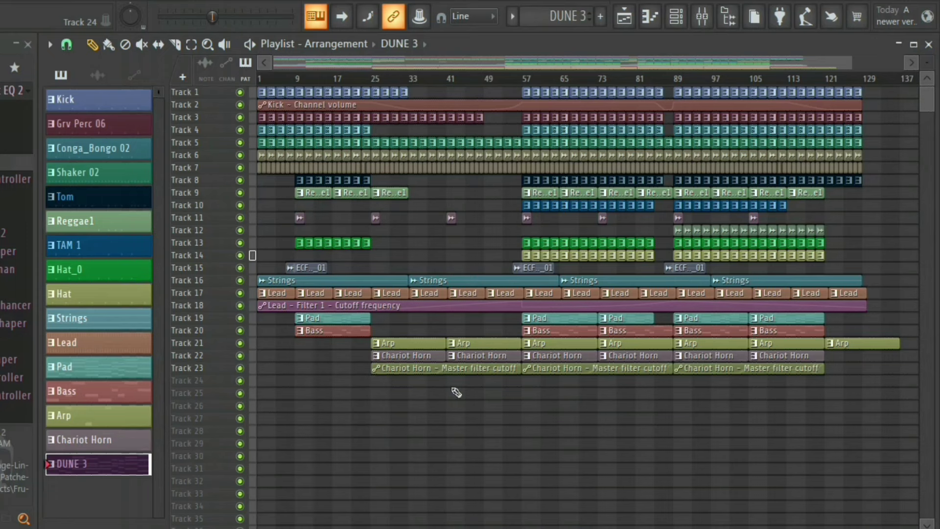
- Place DUNE 3 clips on Track 24 at bars 25, 41 and 121, and trim the last one to end at bar 129
click(372, 381)
click(486, 383)
drag(486, 383, 482, 383)
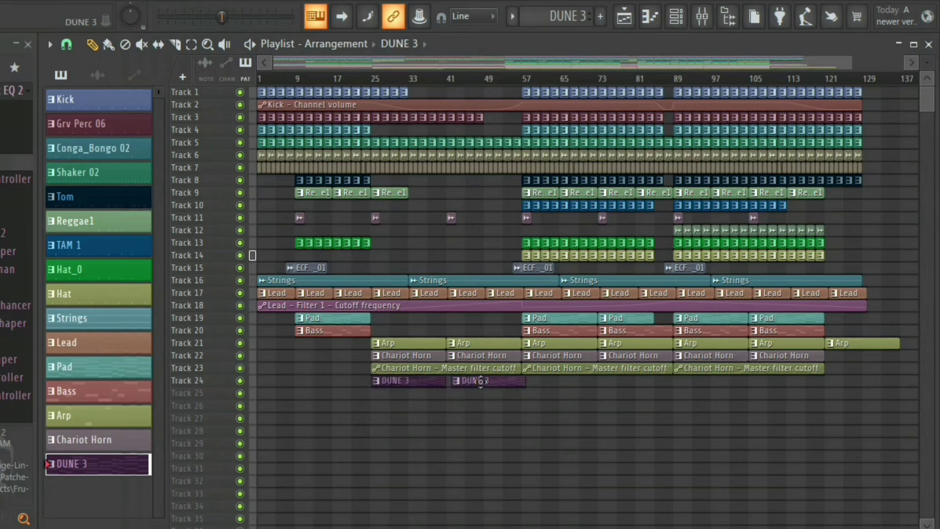
click(826, 383)
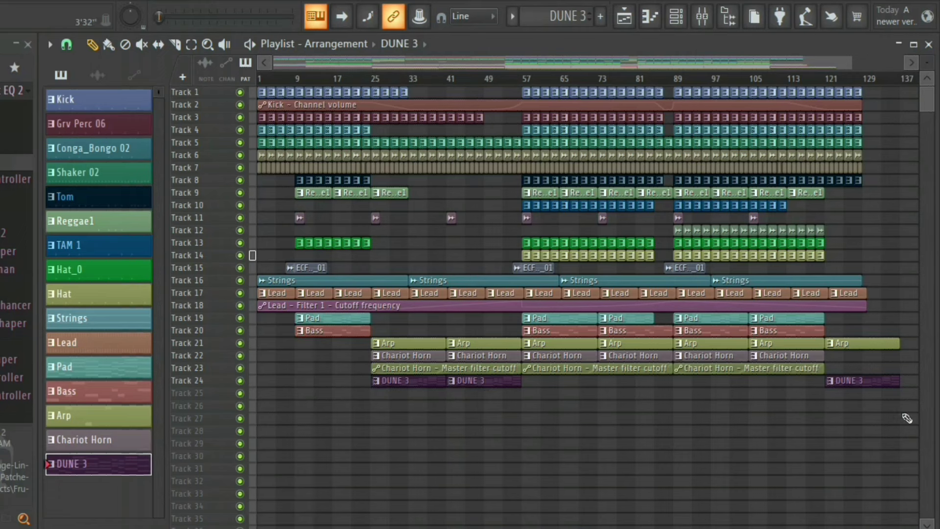
drag(897, 387, 861, 387)
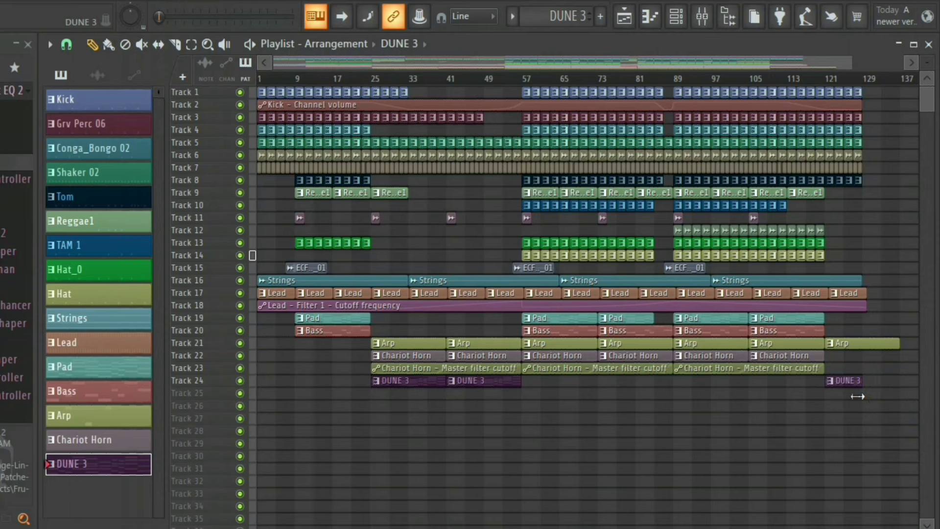
- Trim the last Arp clip on Track 21 to end at bar 129 and play the arrangement from bar 57
drag(898, 343, 862, 364)
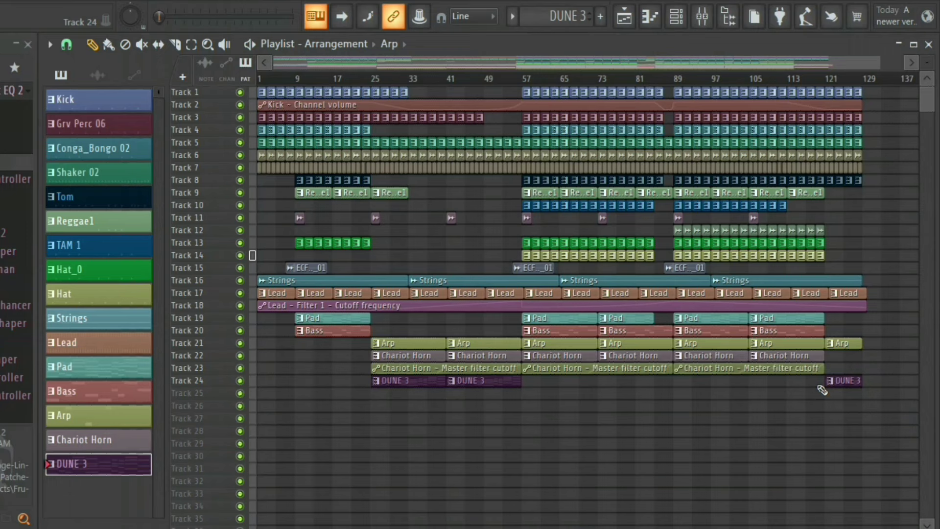
click(527, 80)
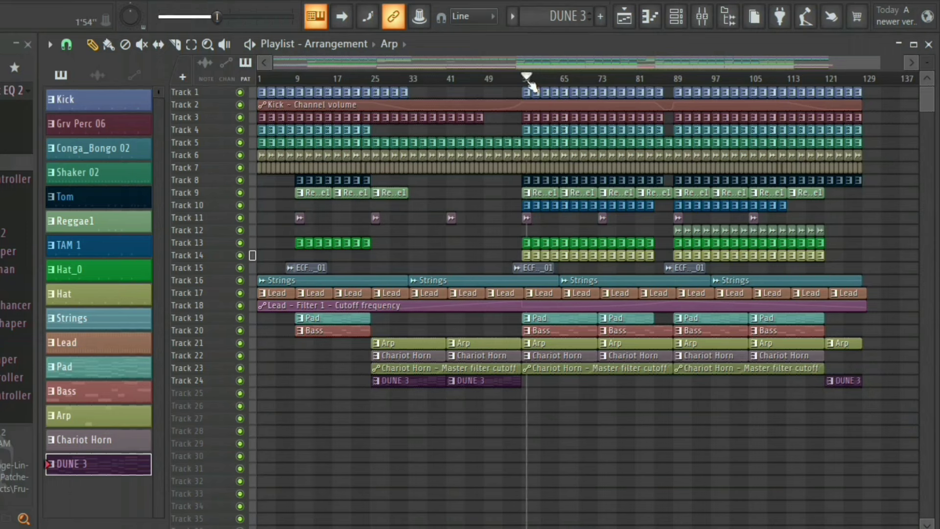
key(space)
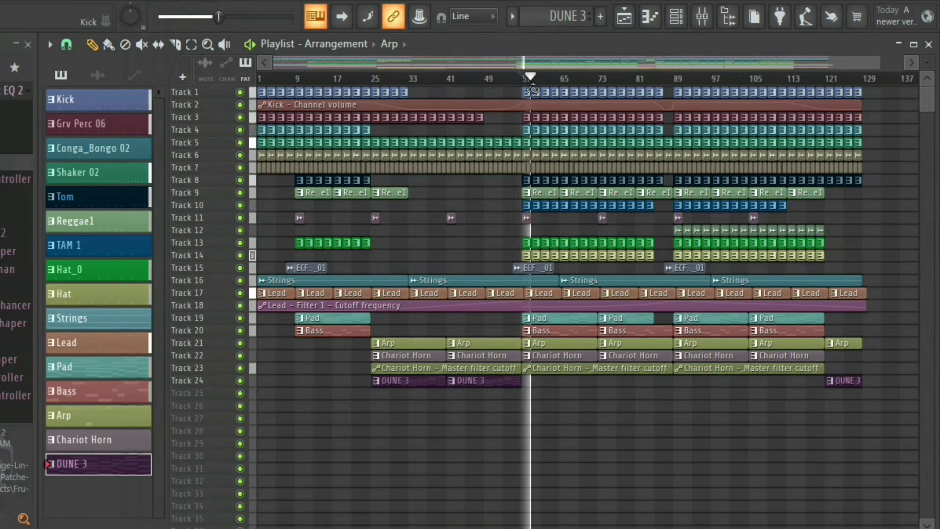
key(space)
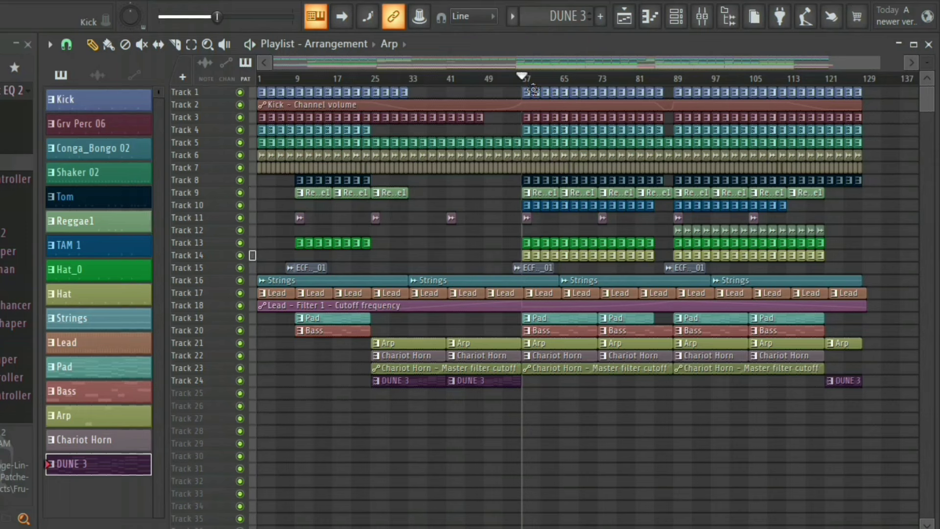
click(372, 80)
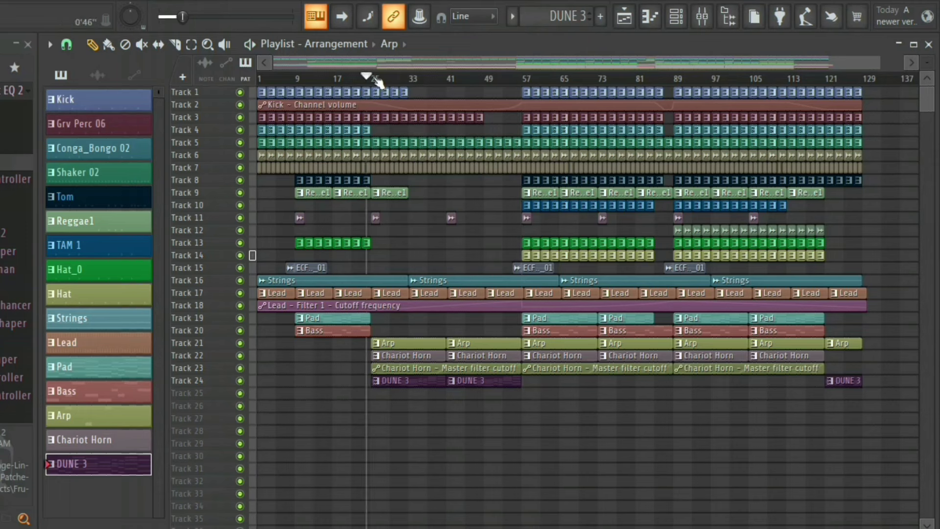
click(522, 78)
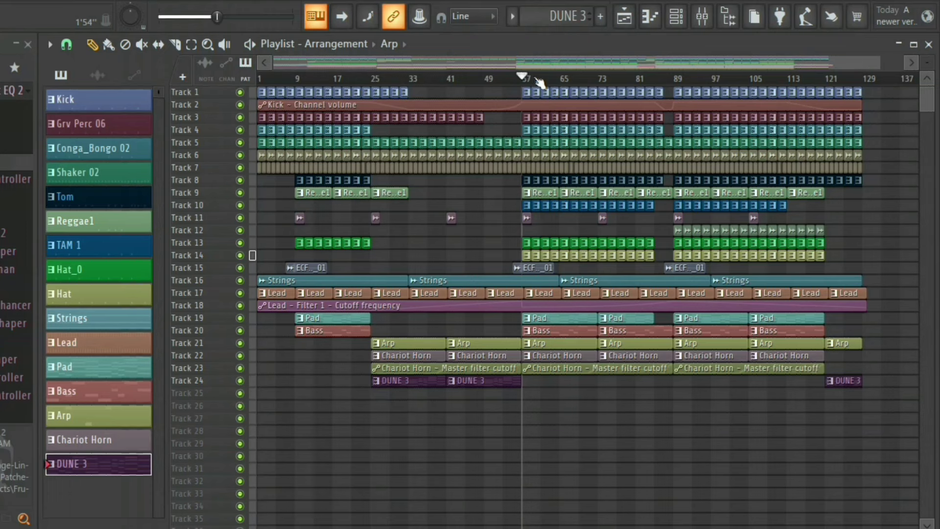
key(space)
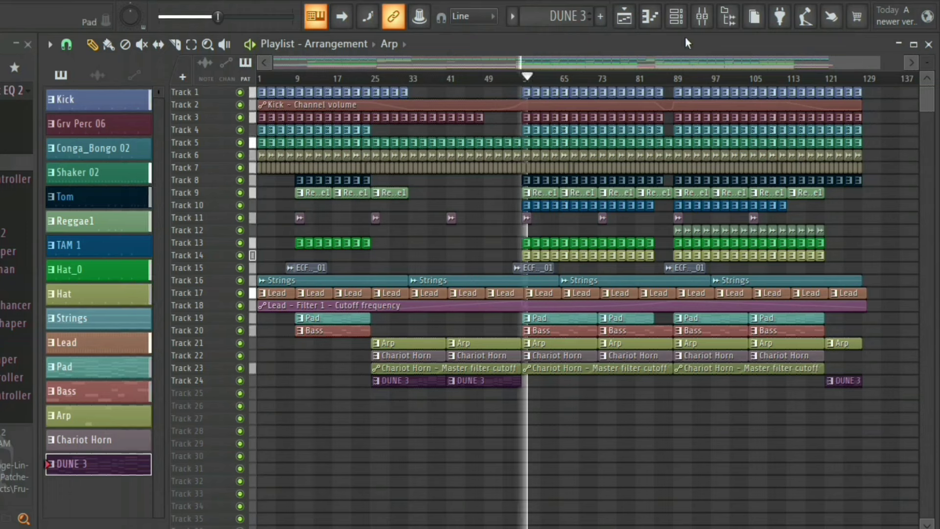
key(space)
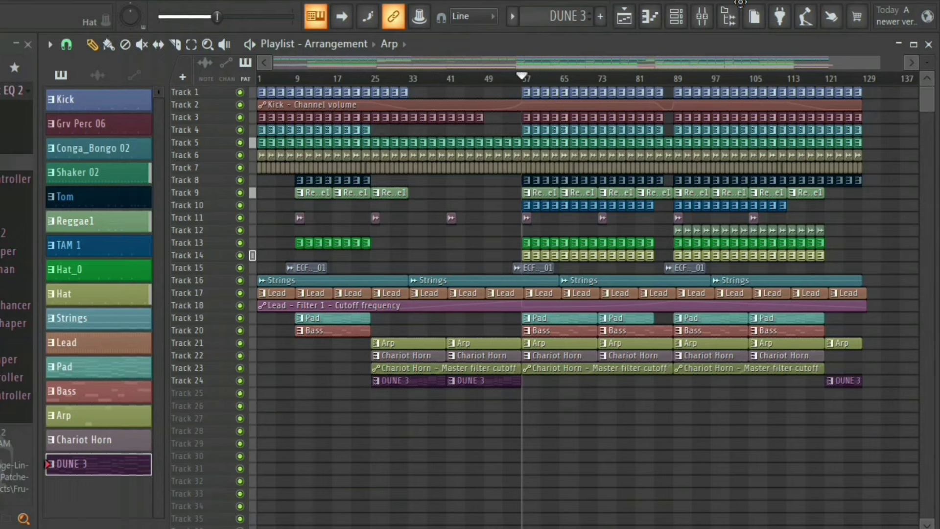
- Add a Nexus instrument channel and load the PN Nexus Grandpiano Soft preset from its Piano category
click(697, 25)
key(F6)
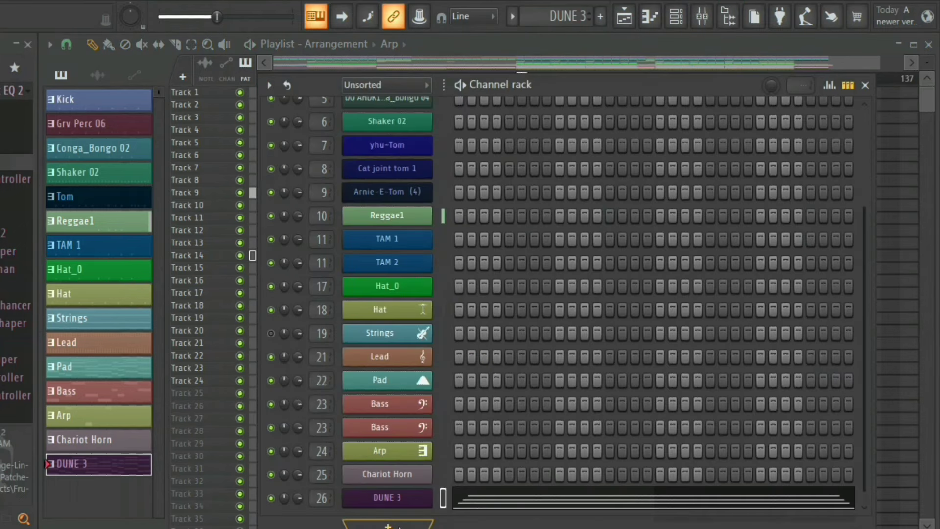
click(387, 525)
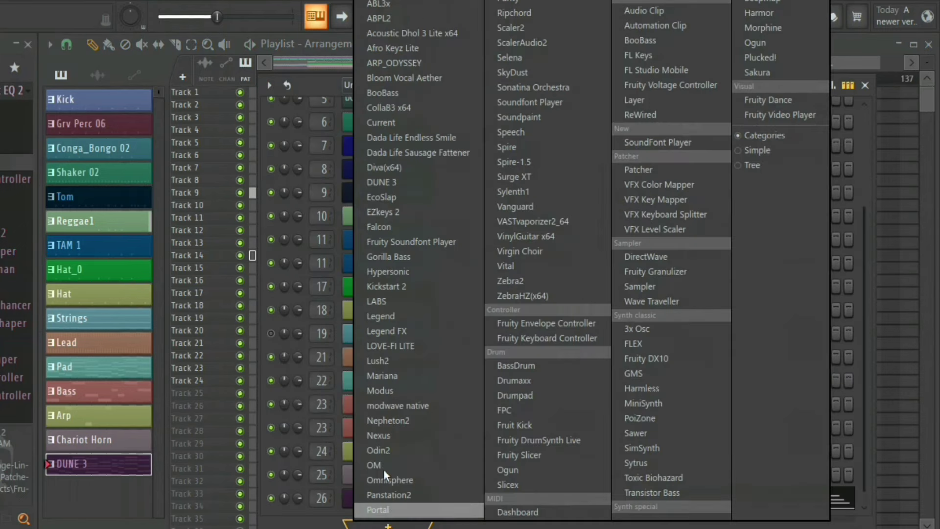
click(386, 439)
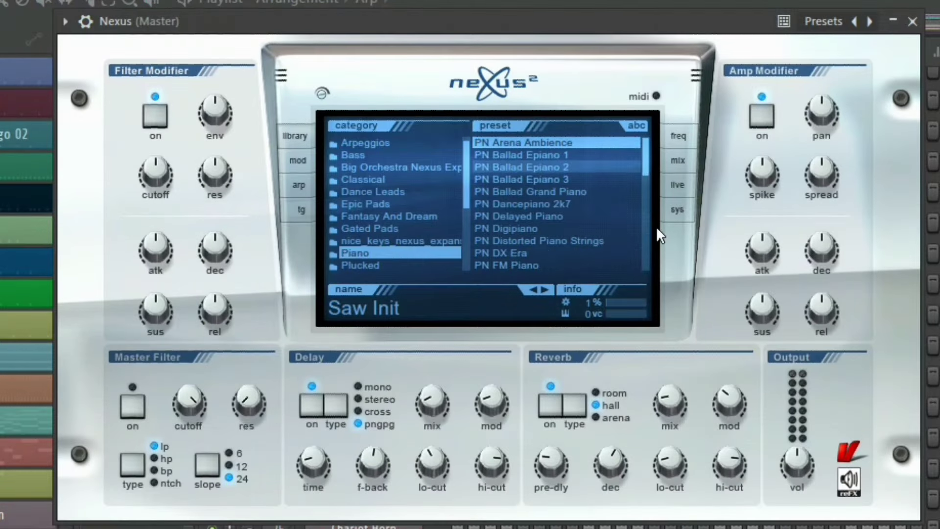
scroll(656, 226, down, 6)
scroll(603, 179, up, 1)
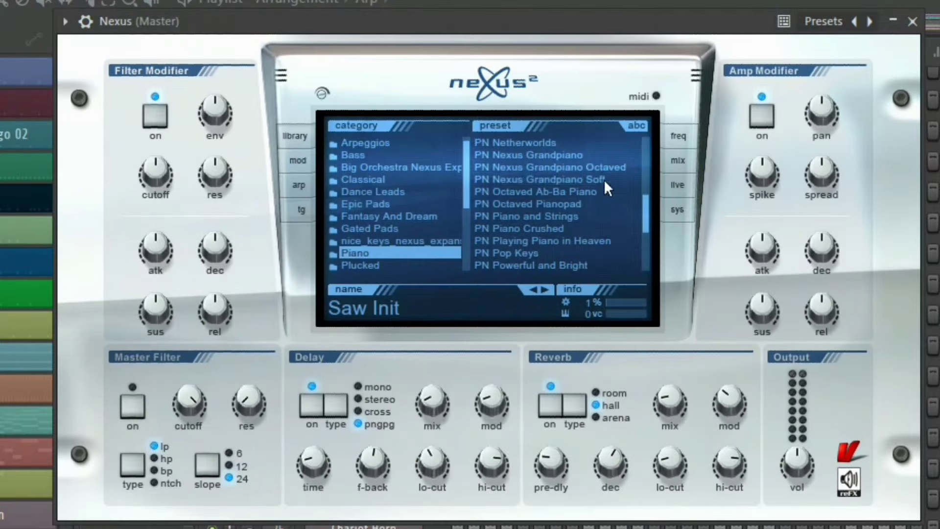
click(598, 180)
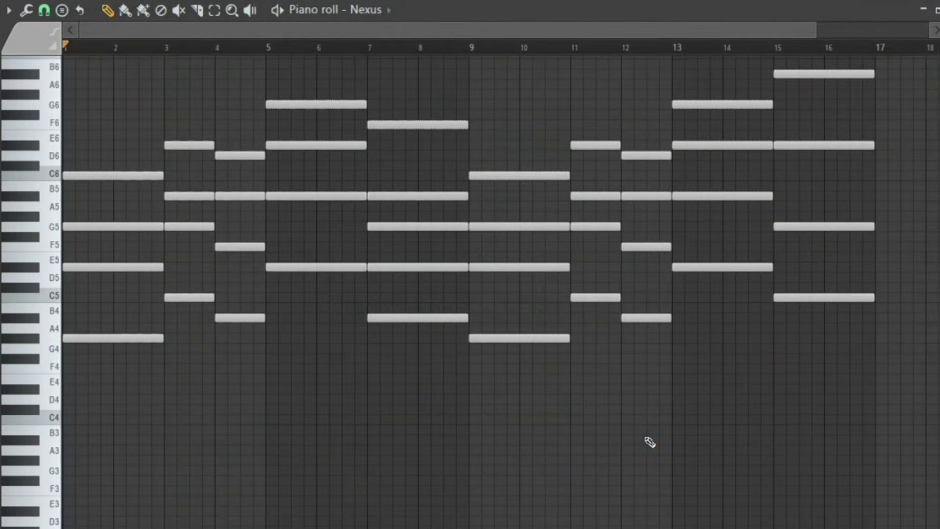
- Transpose all Nexus chord notes up one octave and play them back
key(ctrl+Up)
key(space)
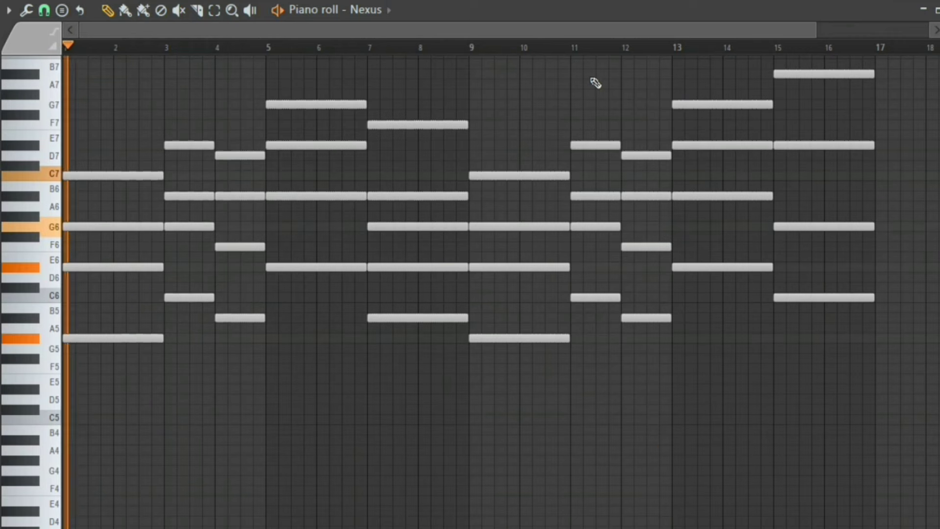
key(space)
- Shorten the first Nexus chord at bar 1 to three grid steps and duplicate it three times in a row
scroll(269, 131, up, 6)
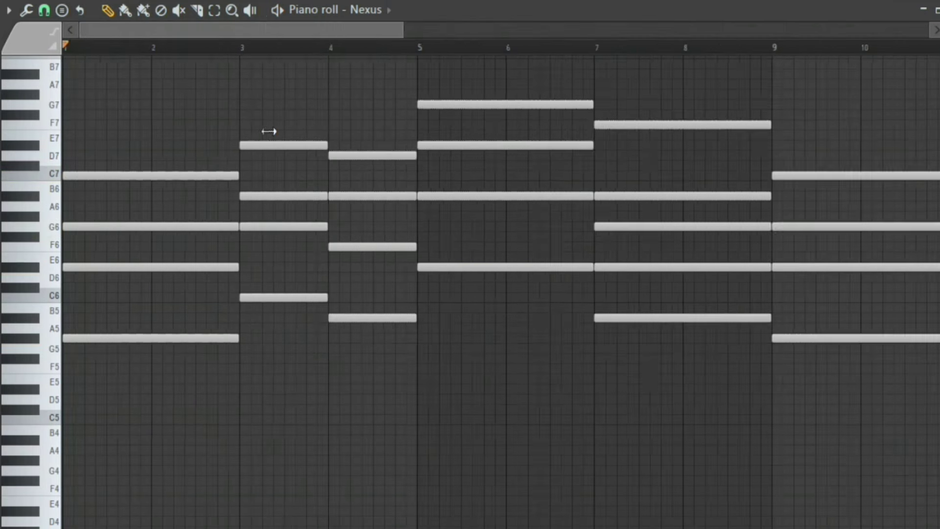
drag(171, 367, 101, 226)
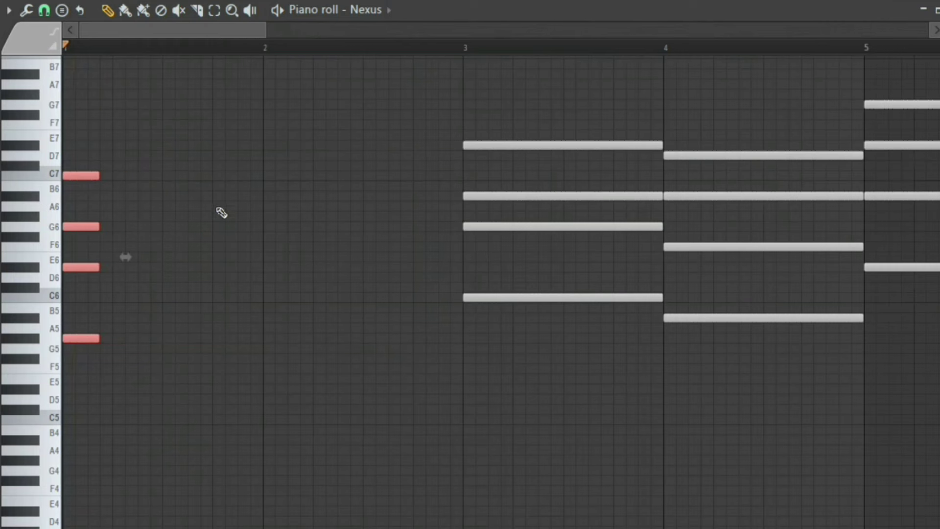
key(ctrl+b)
key(ctrl+b)
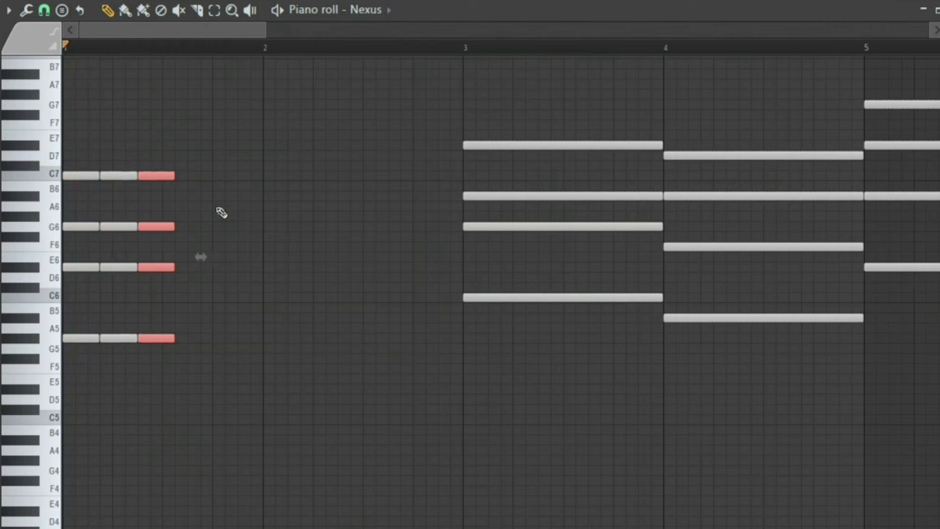
key(ctrl+b)
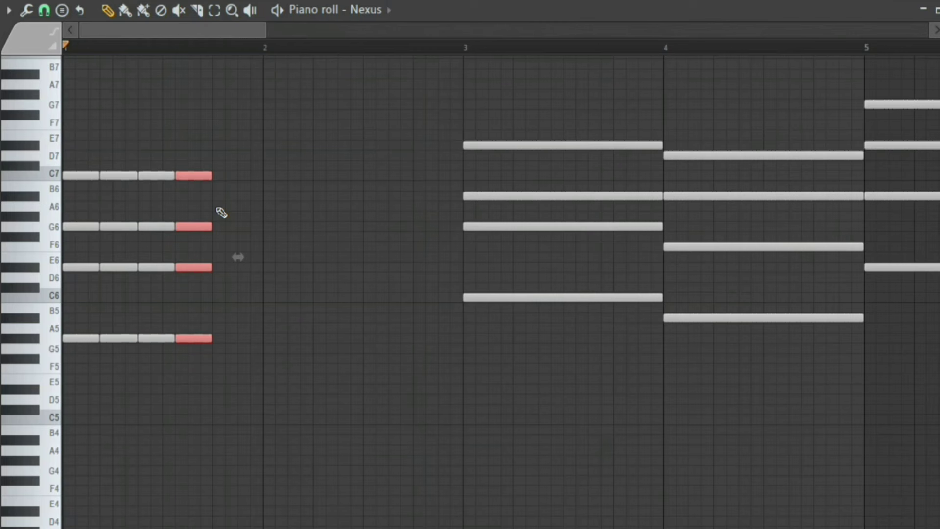
- Lengthen the fourth repeat of the first chord to end at bar 2 while playing the pattern
key(space)
drag(206, 189, 258, 189)
key(space)
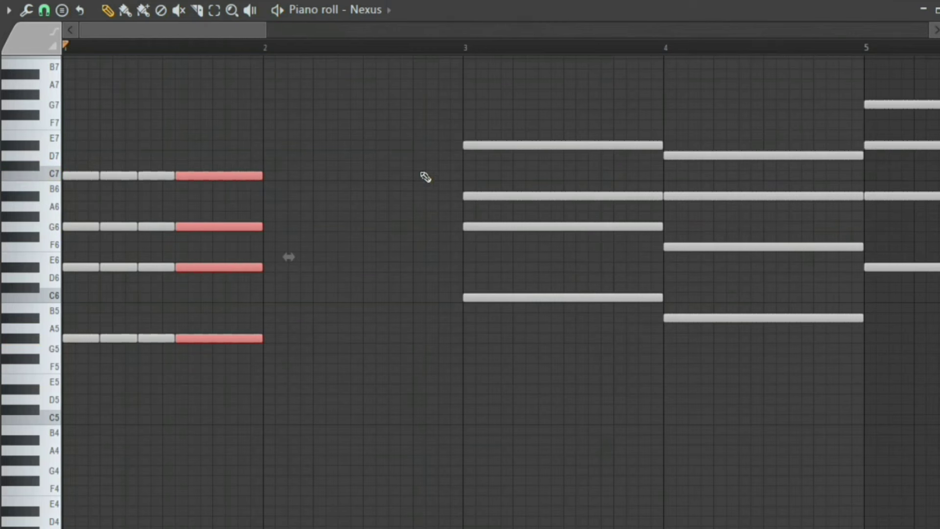